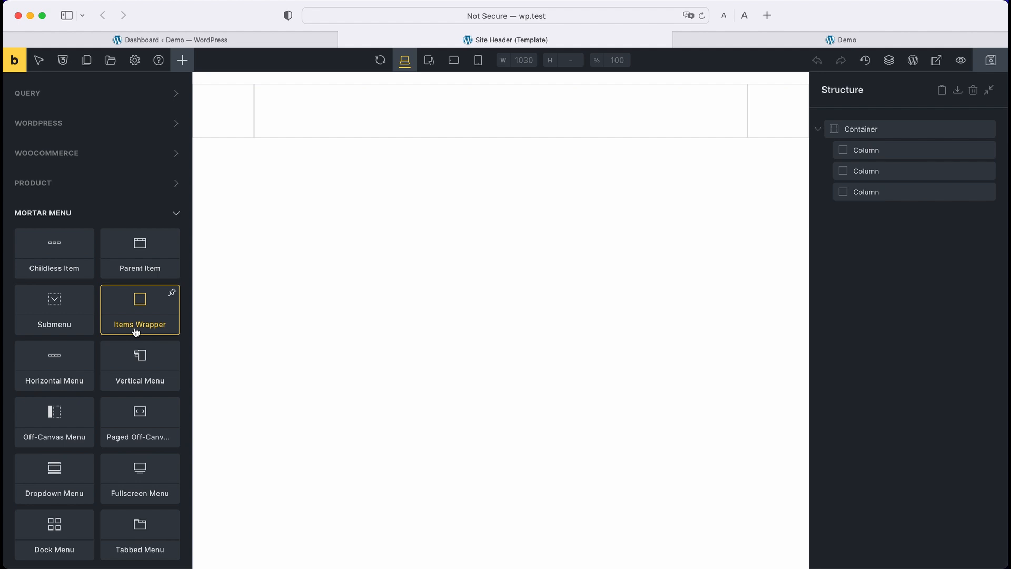
Insert the Mortar Horizontal Menu element into the second column of the header container.
click(880, 174)
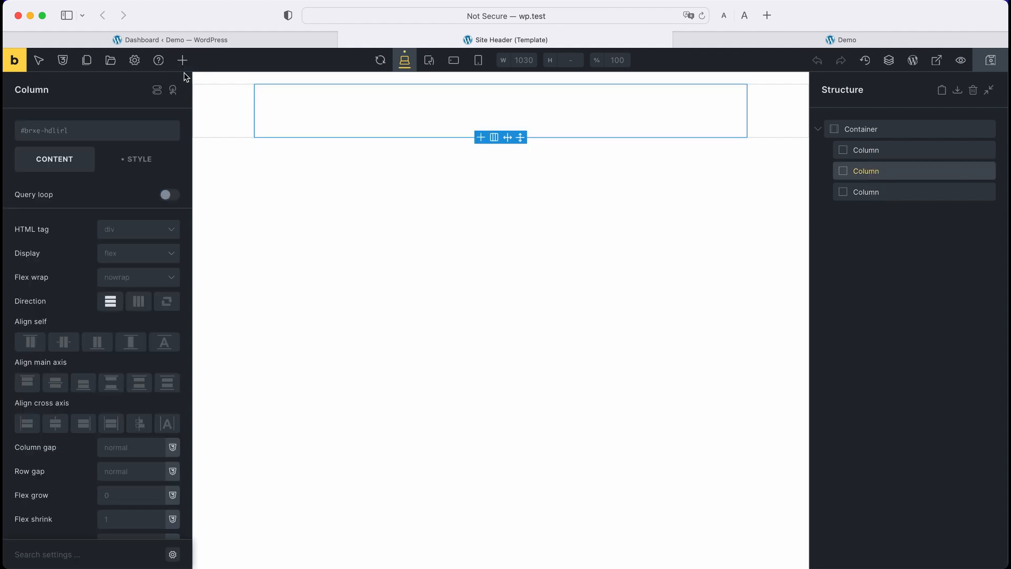
click(183, 60)
text(mortar)
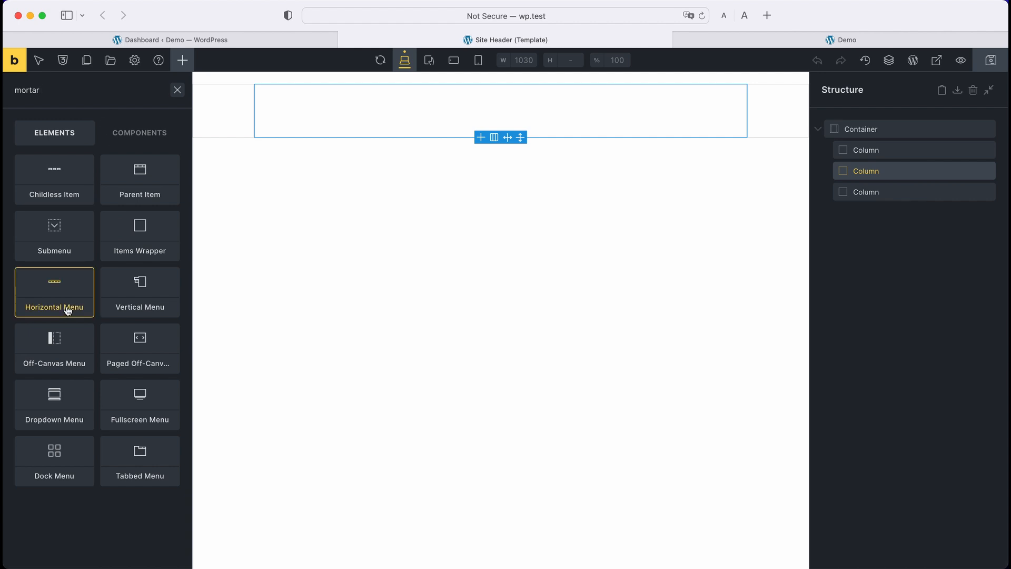
click(67, 311)
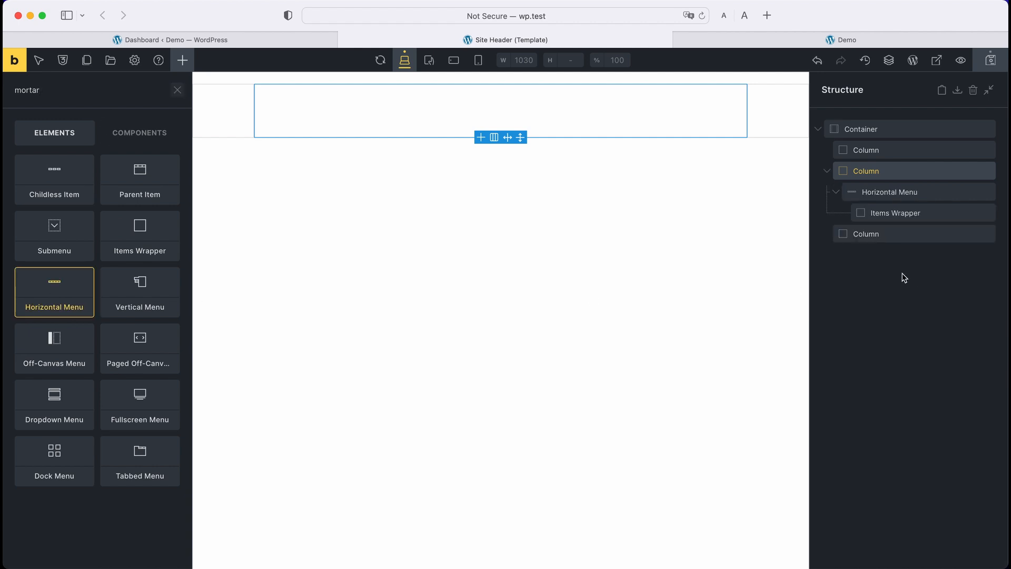
Add a Childless Item, a Parent Item and another Childless Item to the menu's Items Wrapper, in that order.
click(910, 214)
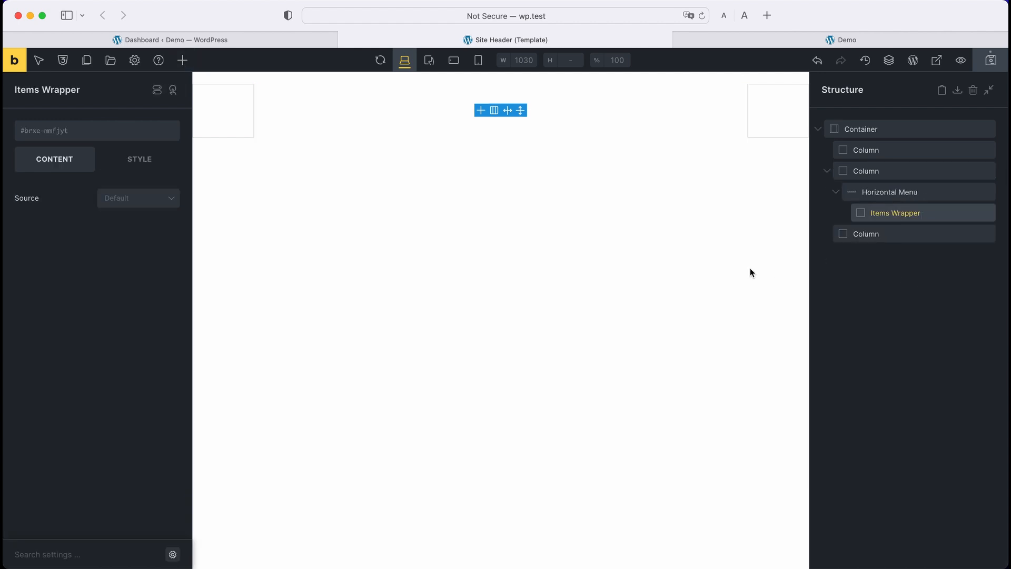
click(135, 205)
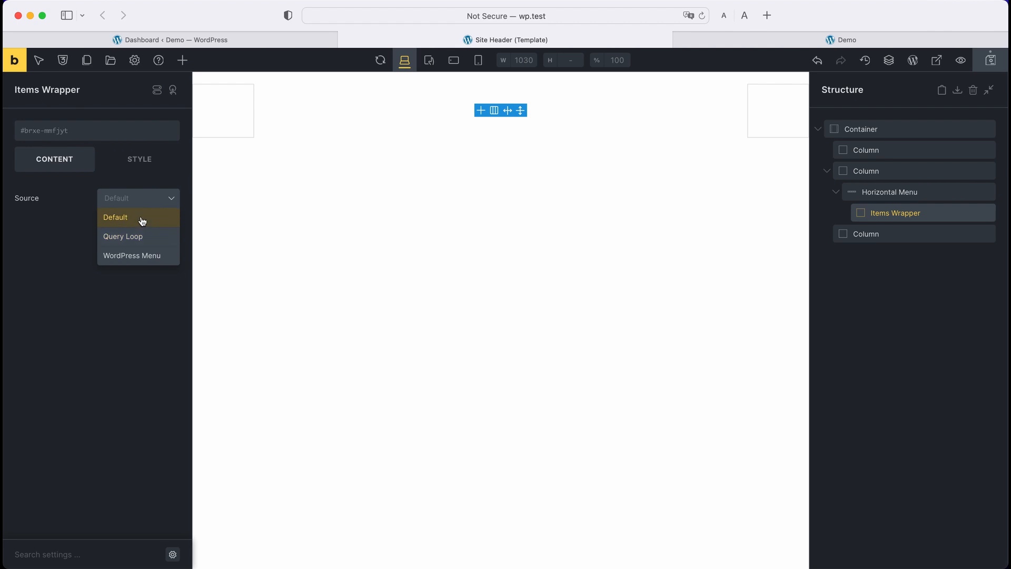
click(143, 203)
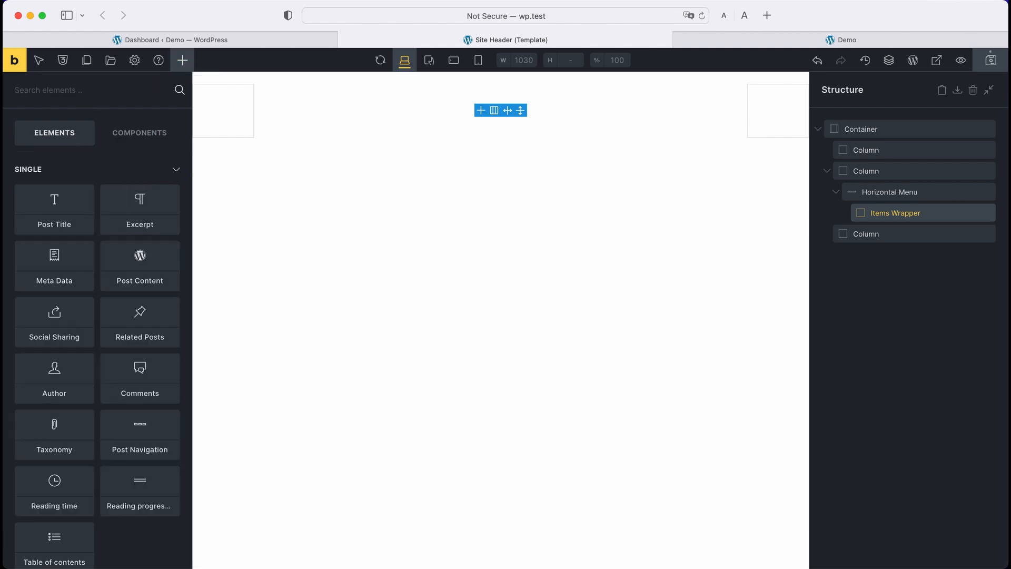
text(mortar)
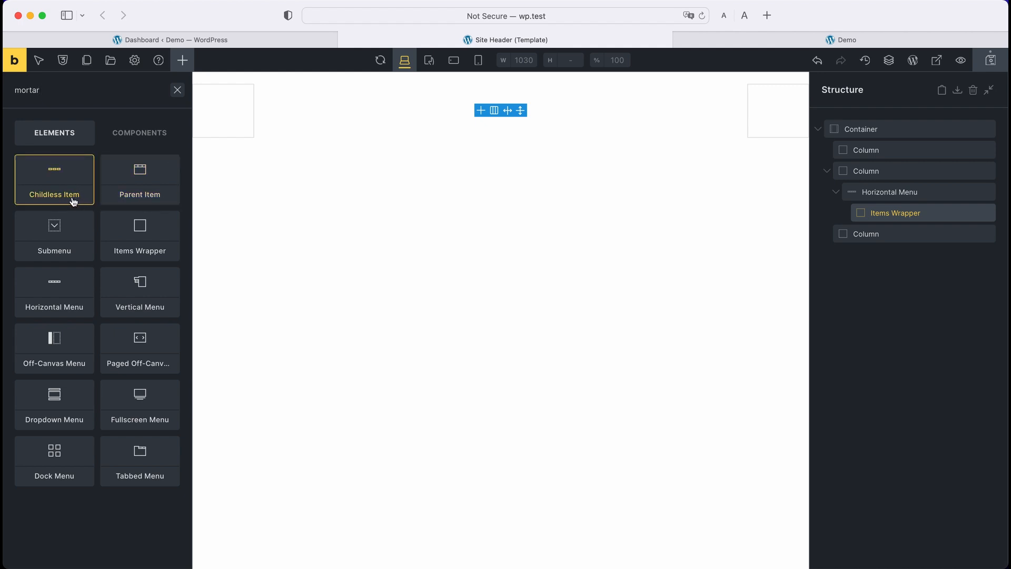
click(73, 201)
click(135, 203)
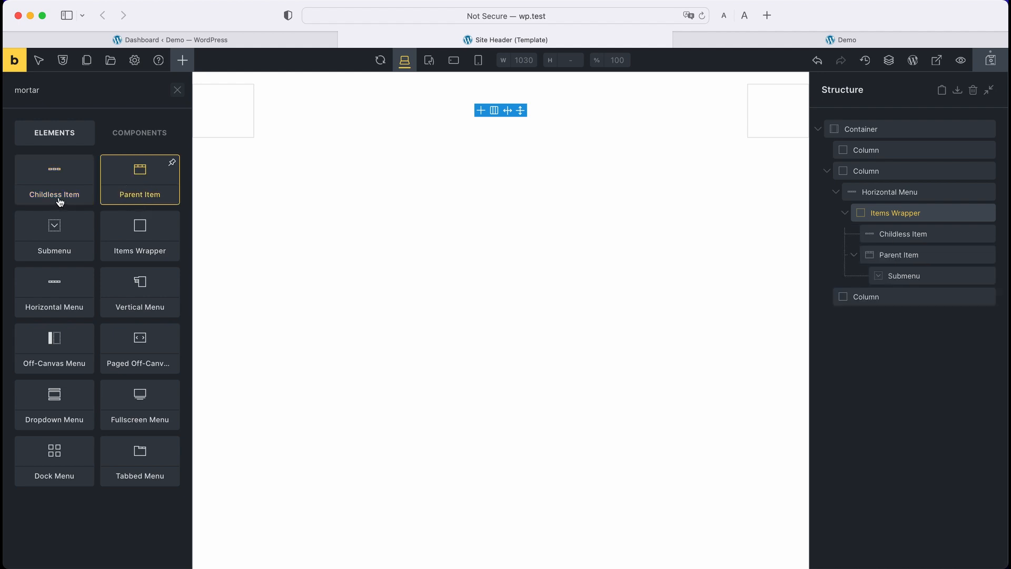
click(60, 203)
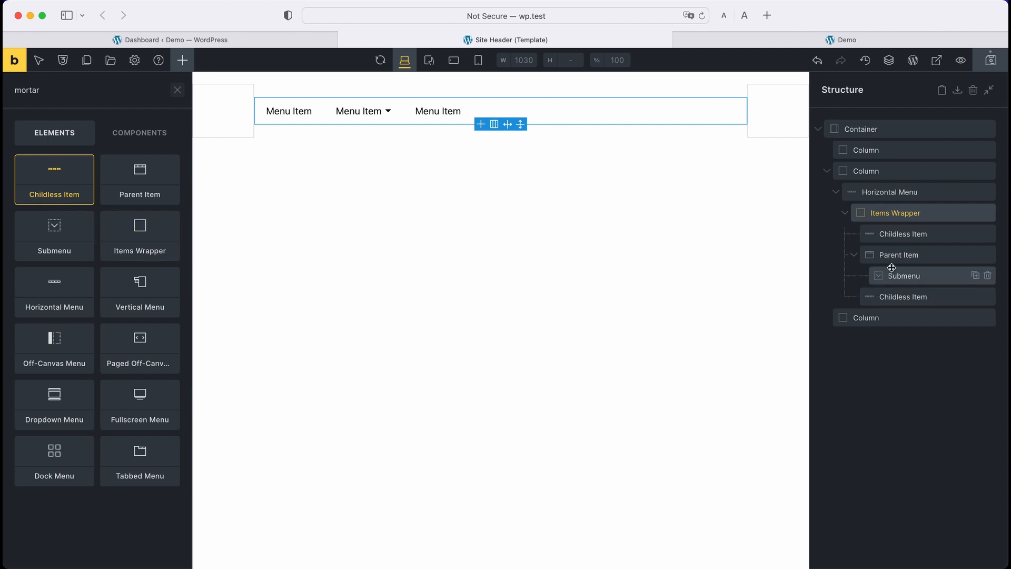
Change the first childless menu item's label to "Childless Item".
click(900, 233)
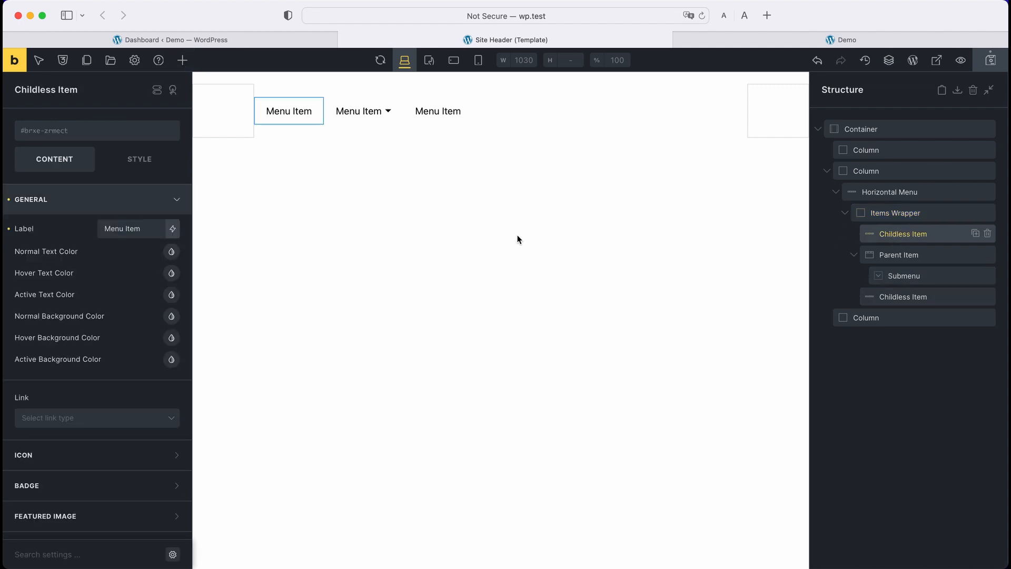
double_click(118, 224)
text(Chil)
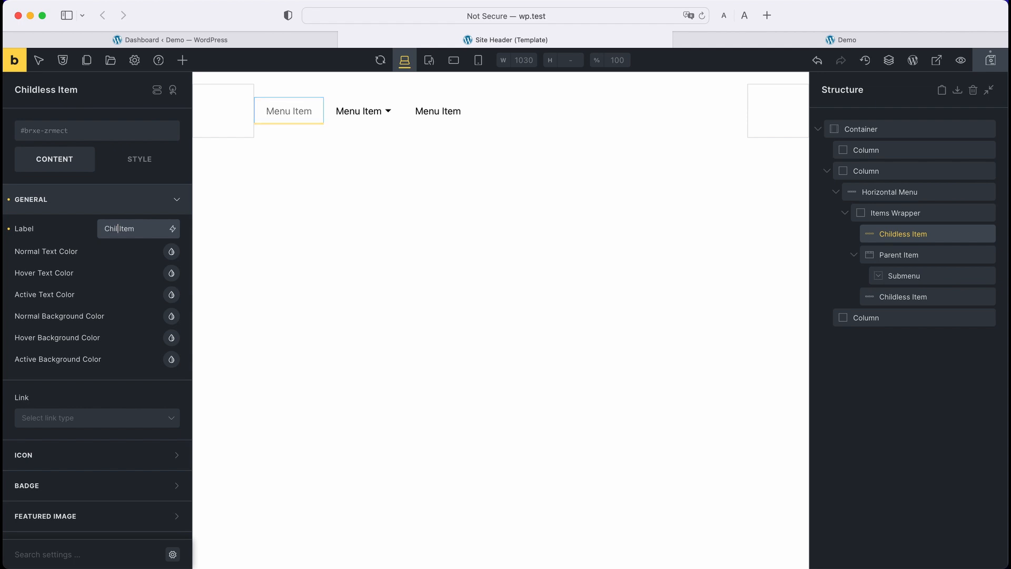
text(dless)
Change the parent menu item's label to "Parent Item".
click(898, 255)
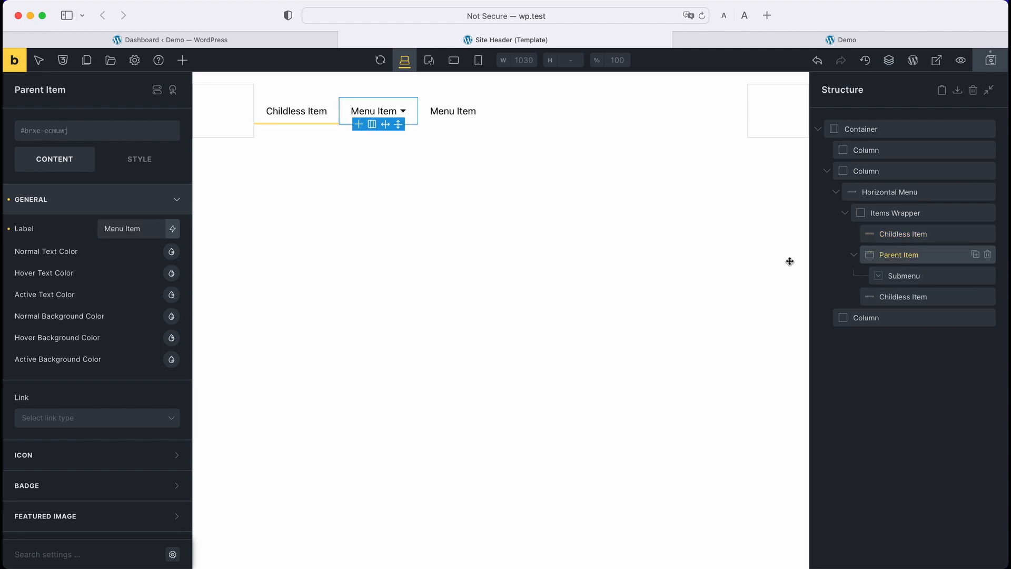
double_click(119, 228)
text(Parent)
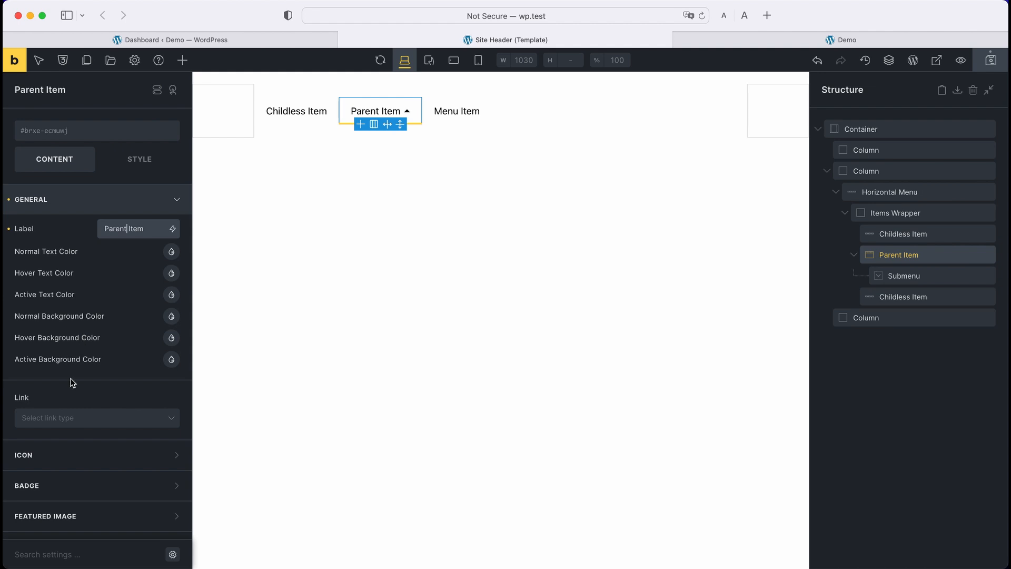
Give the parent item the icon just before "apper" in the Fontawesome - Brands library.
scroll(70, 461, down, 1)
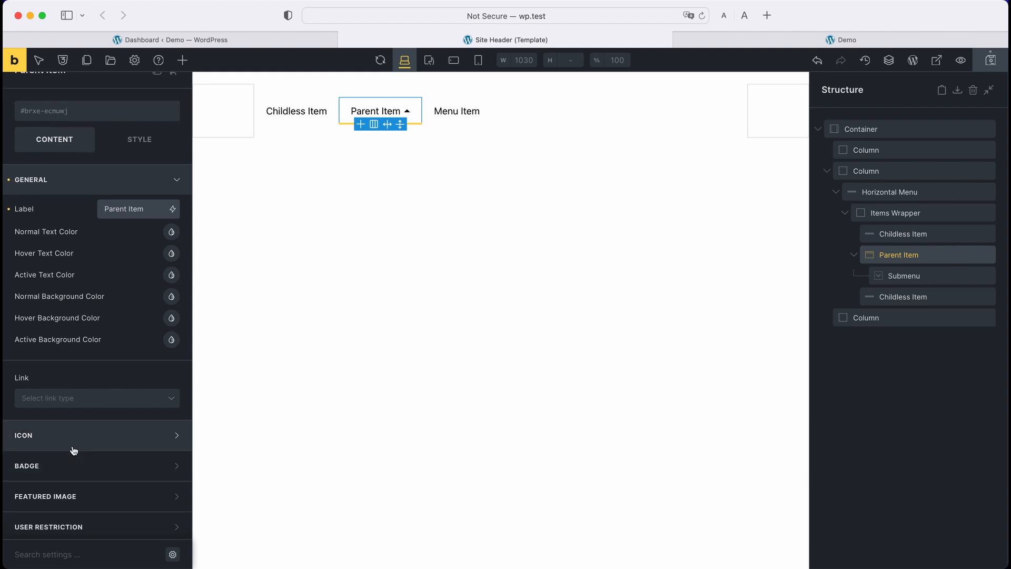
scroll(74, 453, down, 1)
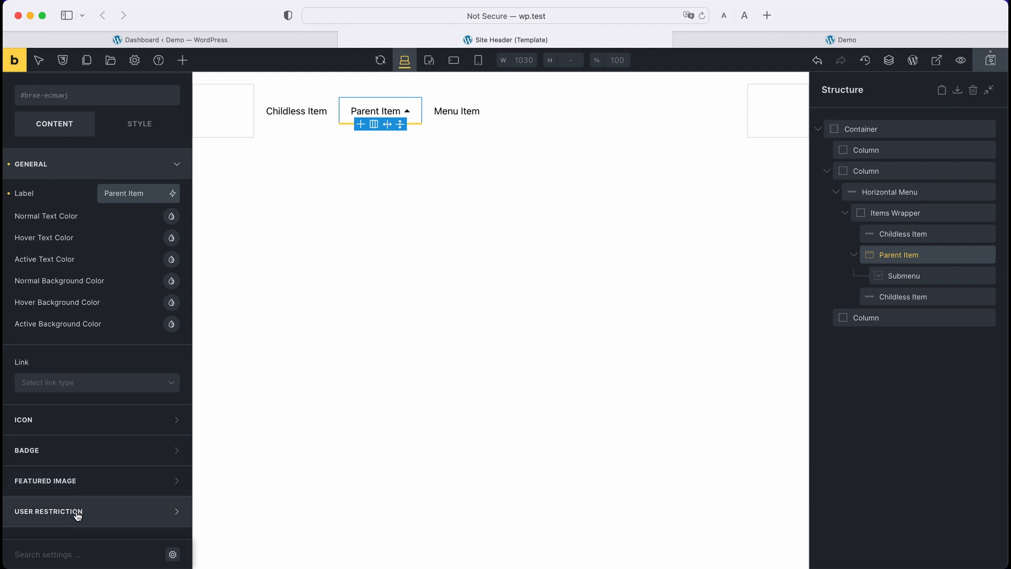
click(96, 426)
click(171, 259)
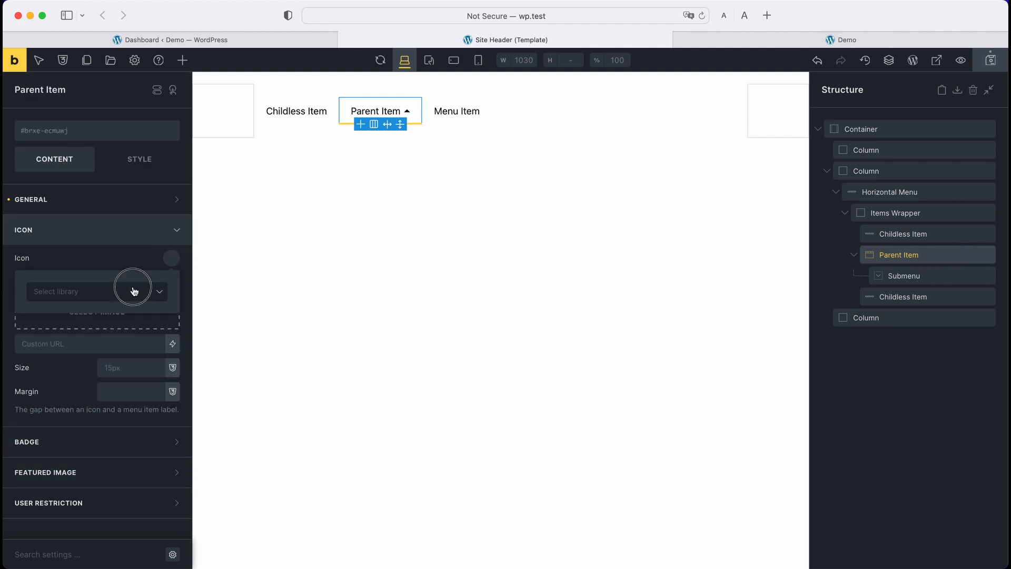
click(133, 289)
click(114, 316)
click(115, 483)
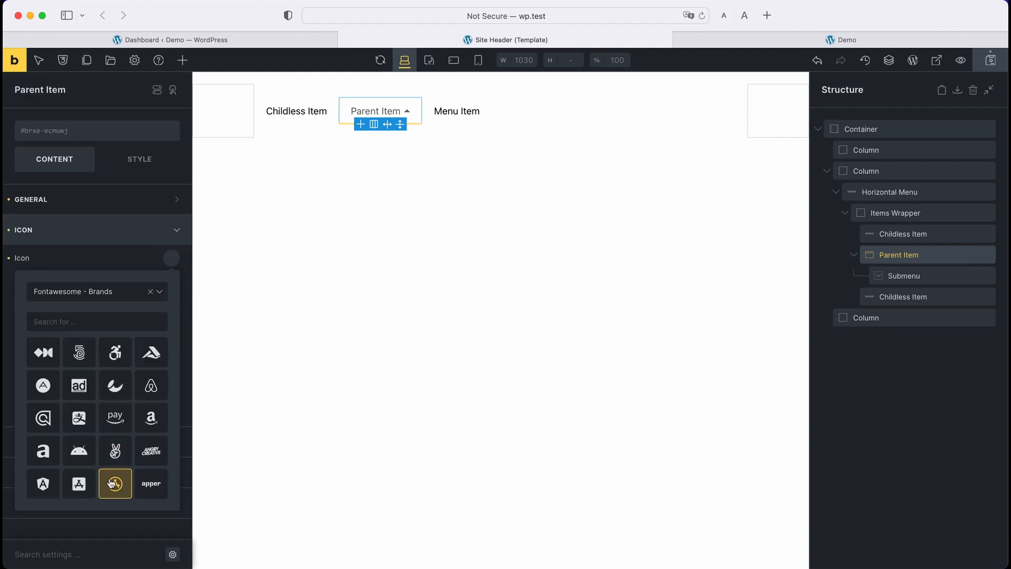
click(142, 264)
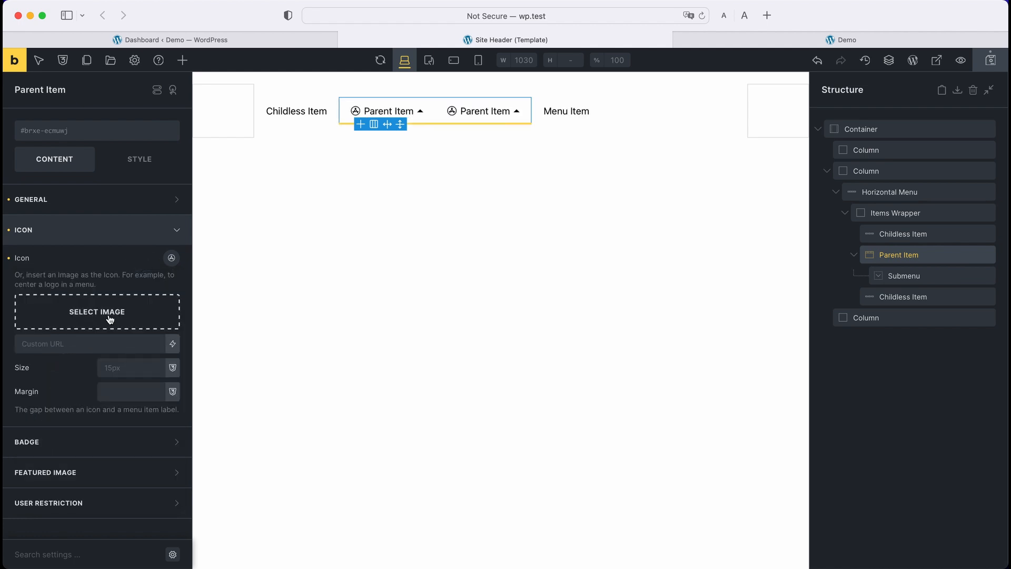
Add a badge labelled "HOT" to the parent item.
click(109, 441)
click(123, 291)
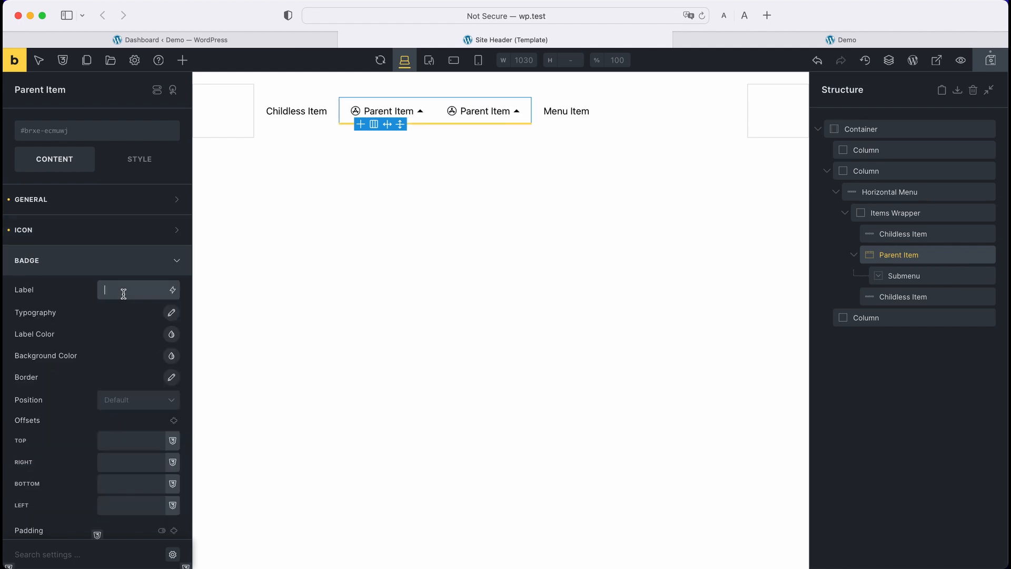
text(HOT)
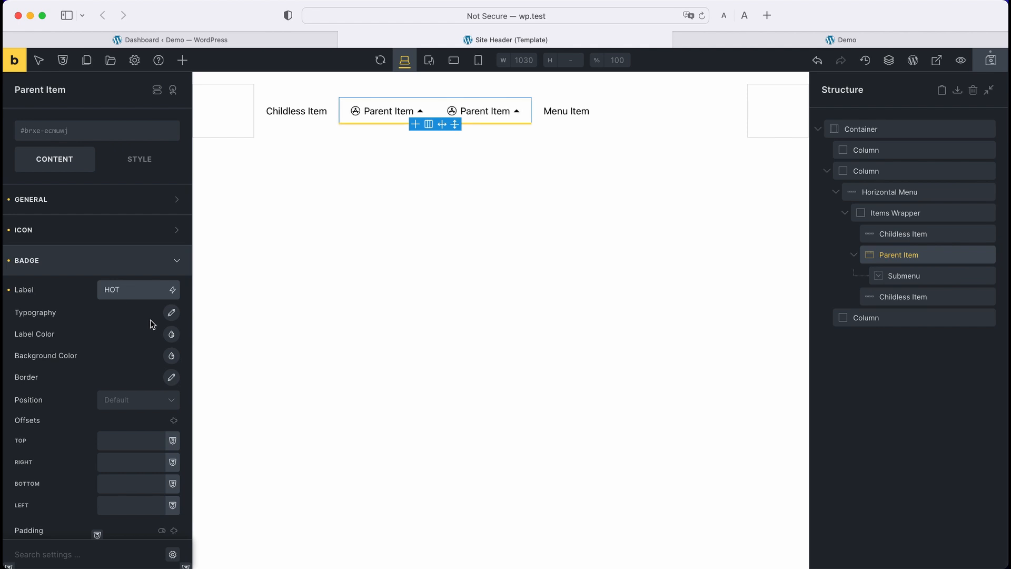
Set the badge's padding to 4 at the top and bottom and 5 on both sides, with opposite sides linked.
scroll(138, 374, down, 1)
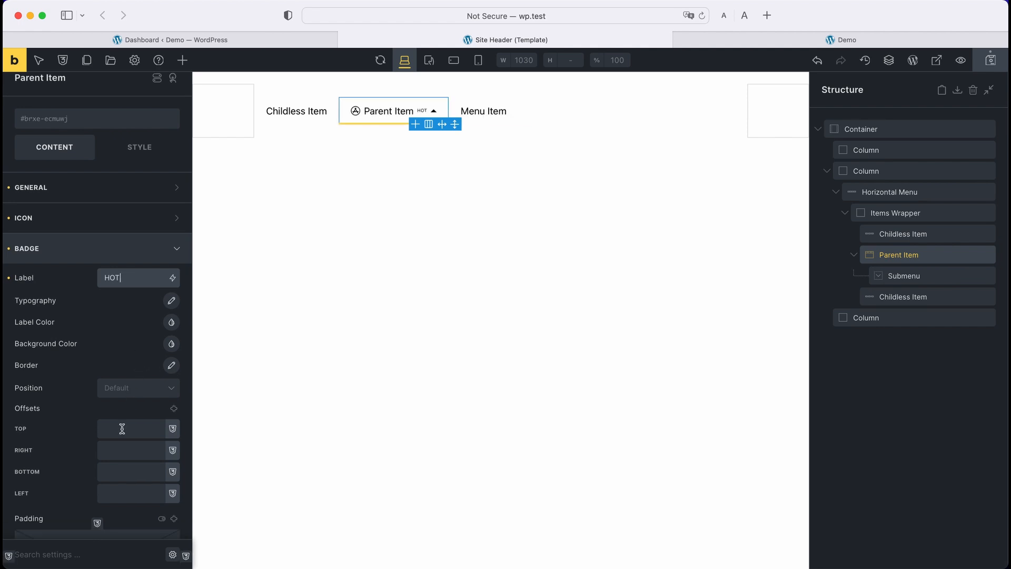
scroll(123, 429, down, 5)
click(174, 378)
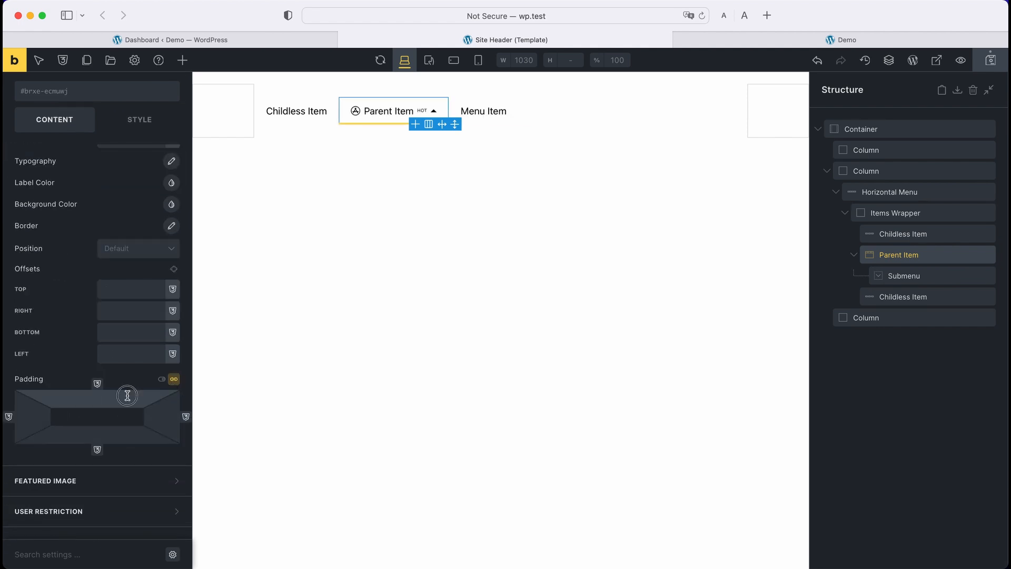
click(128, 395)
text(4)
click(159, 420)
text(5)
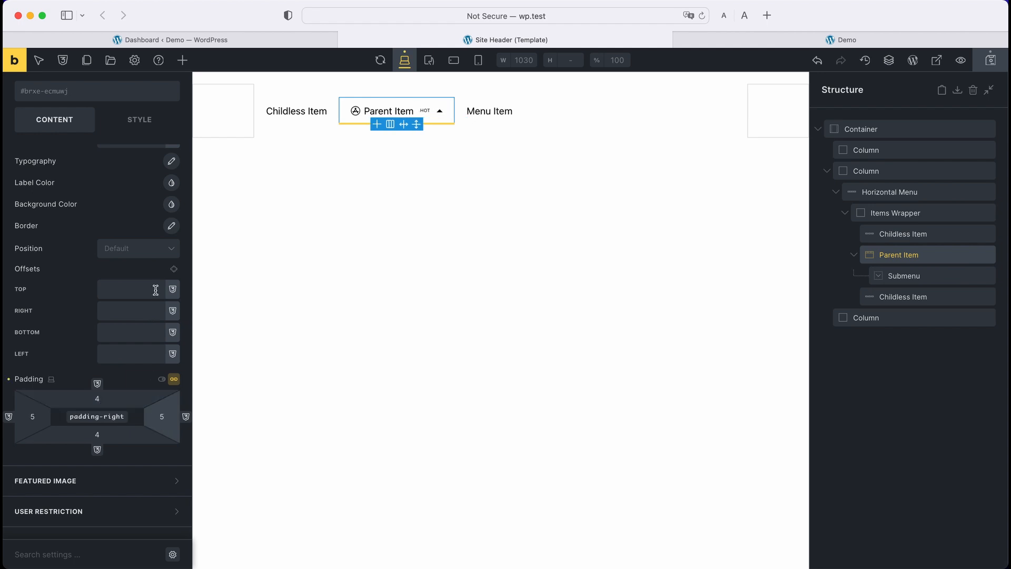
Set the badge's background color to #212121 and its label color to #f5f5f5.
click(171, 205)
click(121, 232)
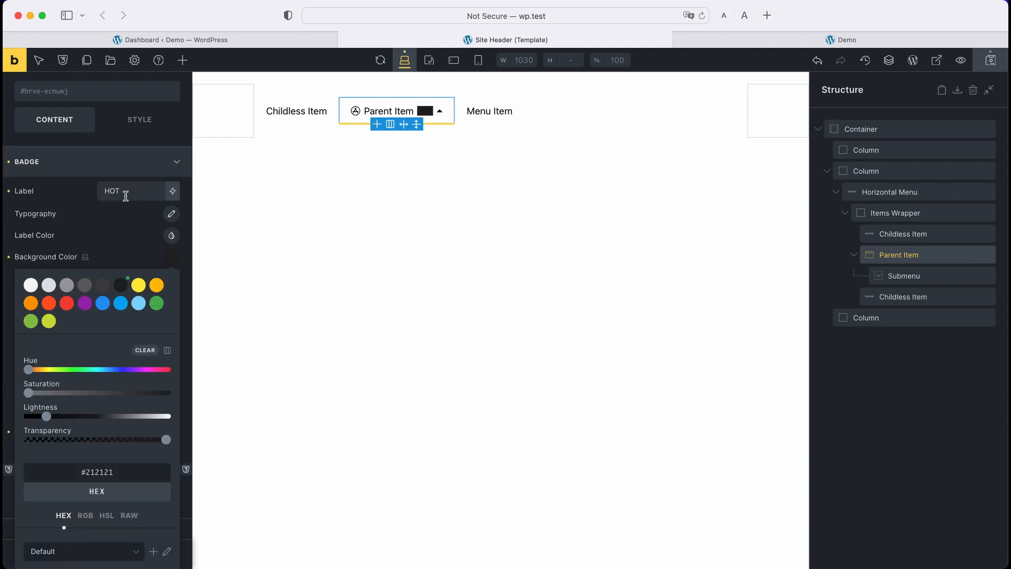
click(171, 236)
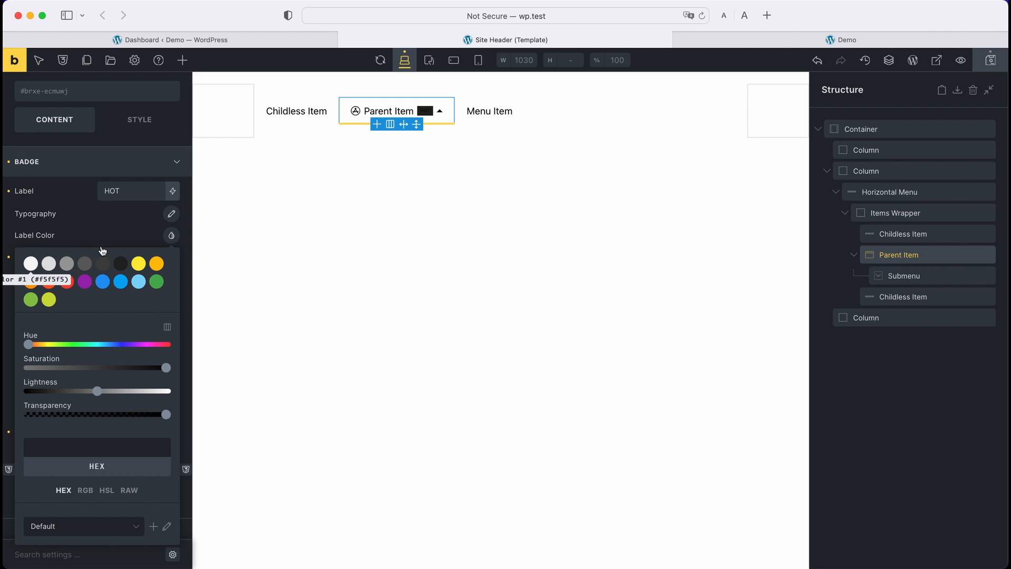
click(30, 262)
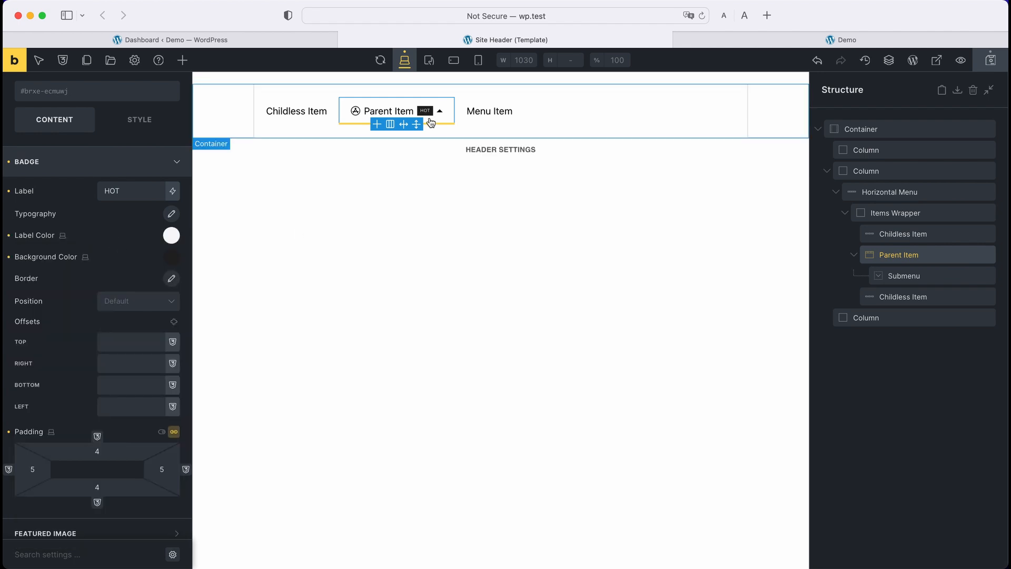
Insert the photo of two wristwatches from the media library as the parent item's featured image.
click(113, 169)
click(107, 291)
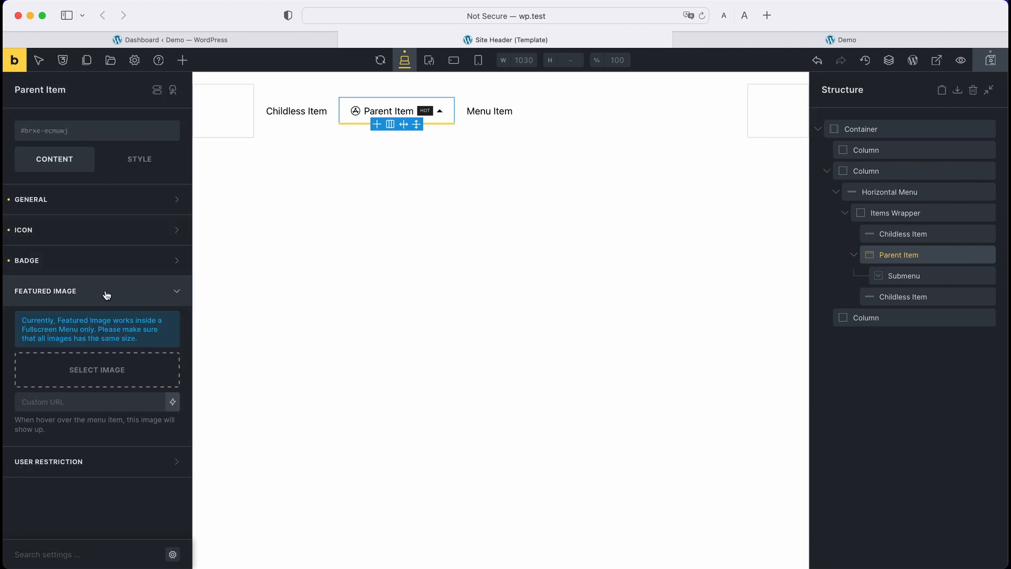
click(95, 378)
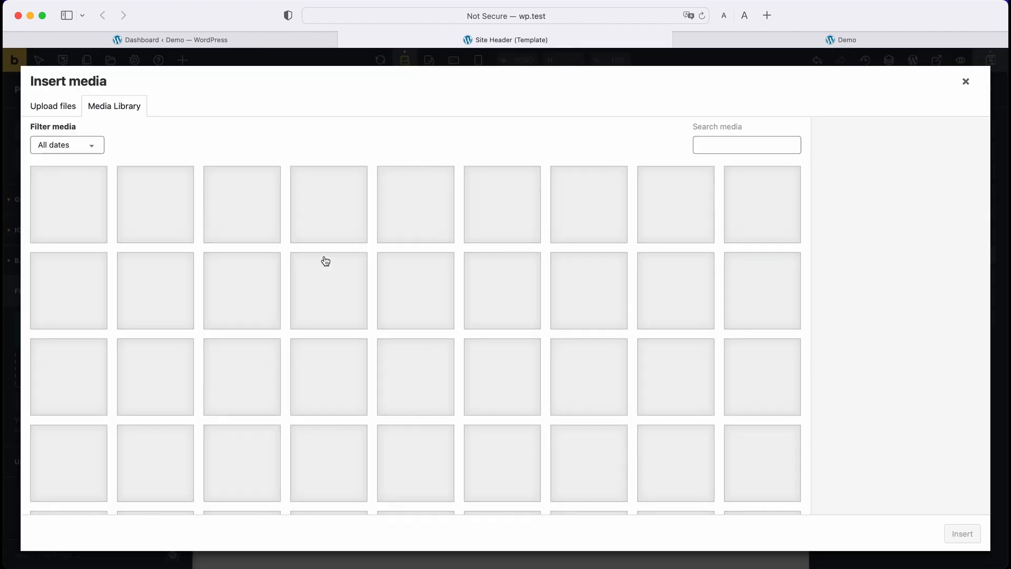
click(962, 533)
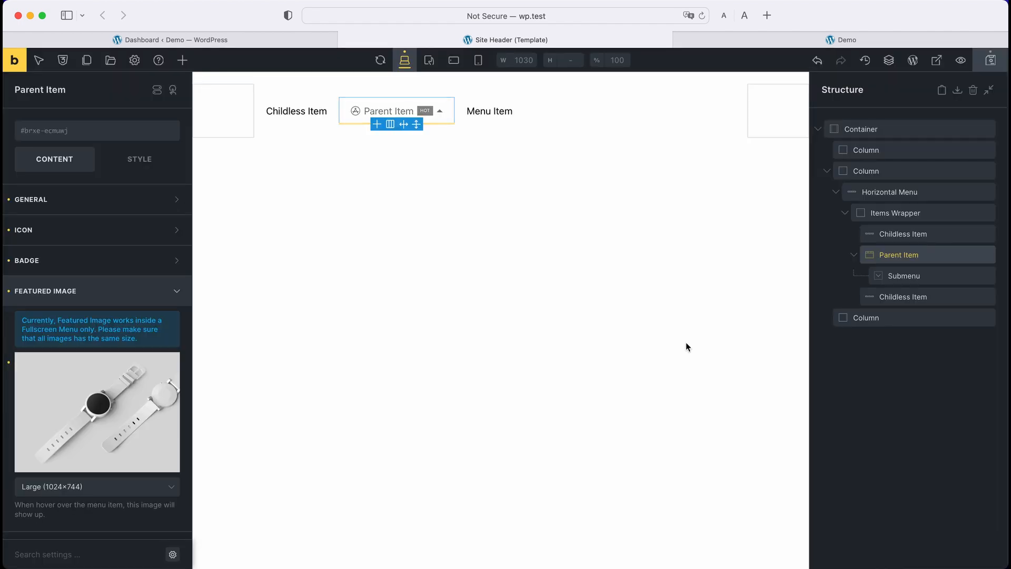
Save the header template and check the menu on the reloaded Demo site page.
click(988, 65)
click(789, 42)
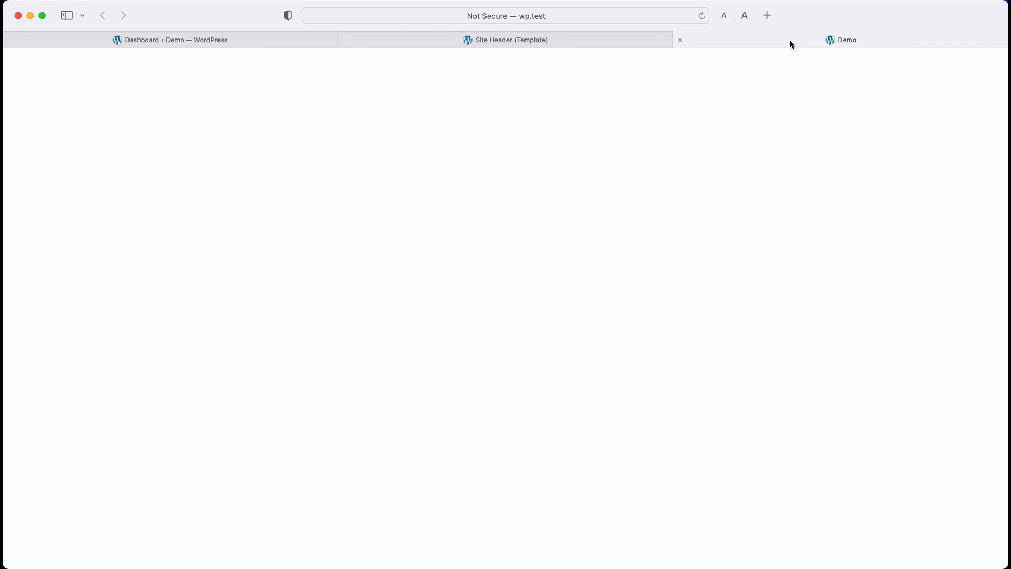
click(700, 15)
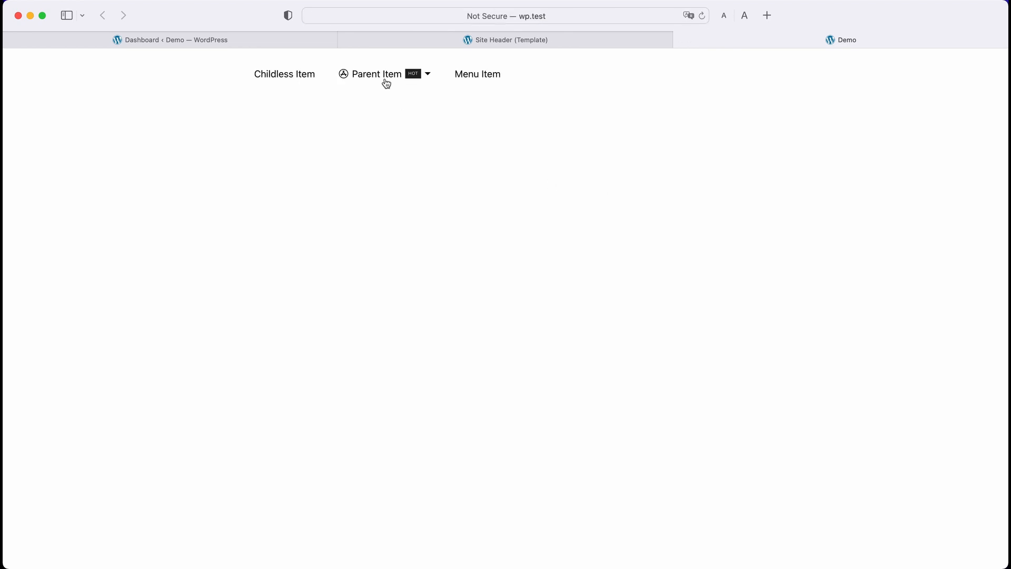
mouse_move(383, 78)
Set the header Container's top margin to 200 in the Site Header template and save it.
click(492, 40)
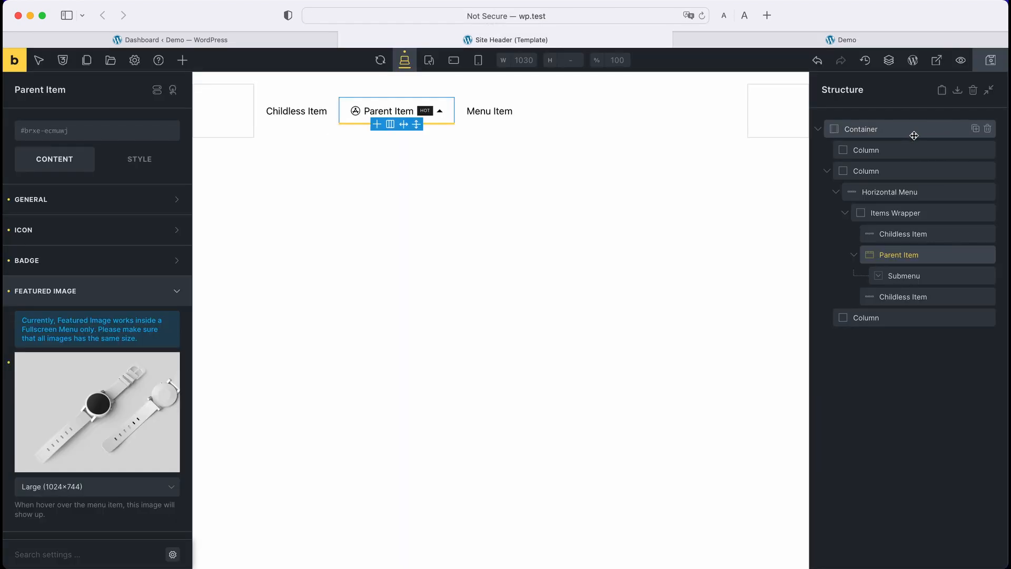
click(225, 153)
click(136, 159)
click(129, 204)
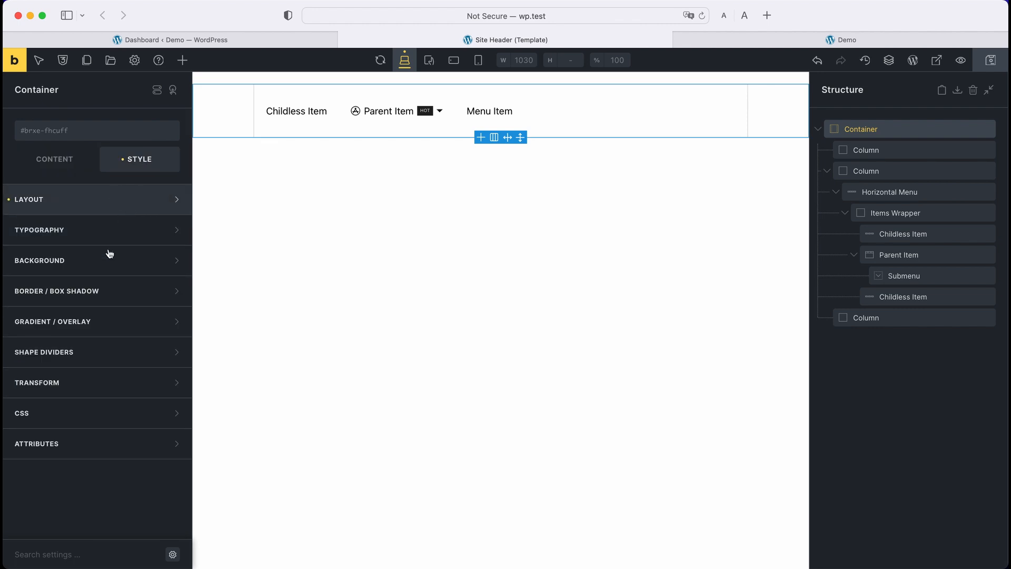
click(99, 277)
drag(99, 277, 95, 284)
text(00)
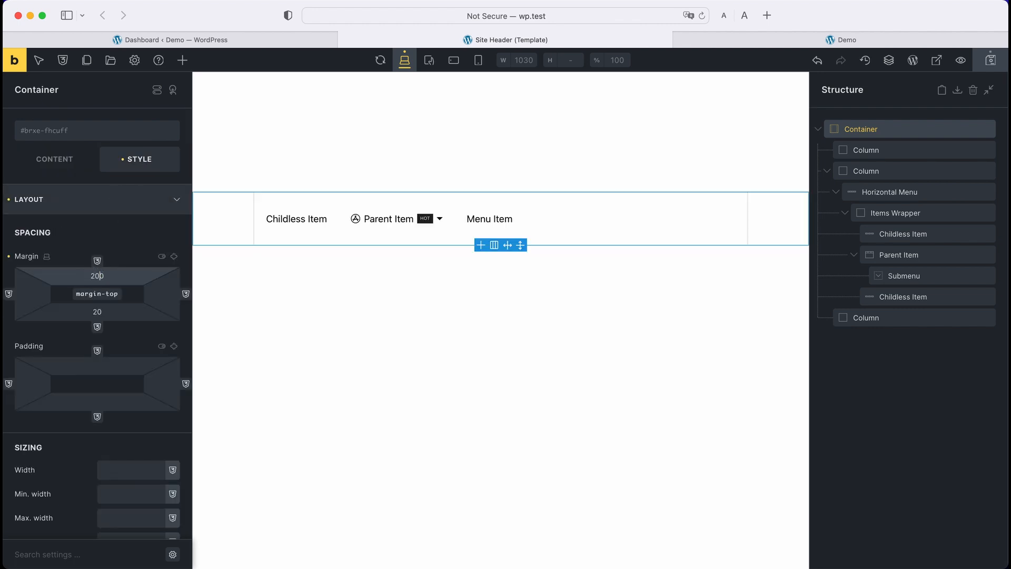
click(990, 60)
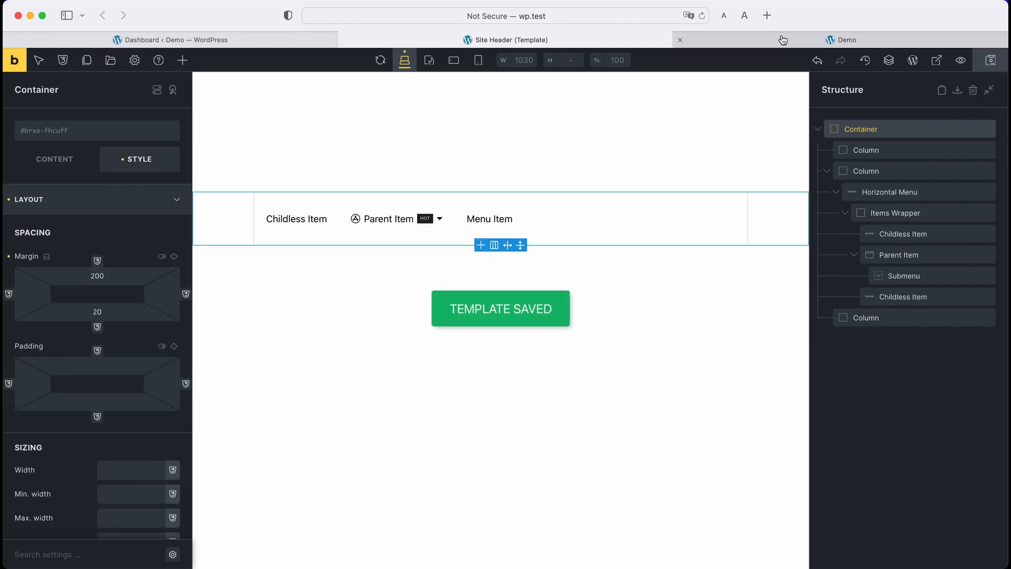
Reload the Demo site page and check the parent item's featured image.
click(787, 40)
click(701, 15)
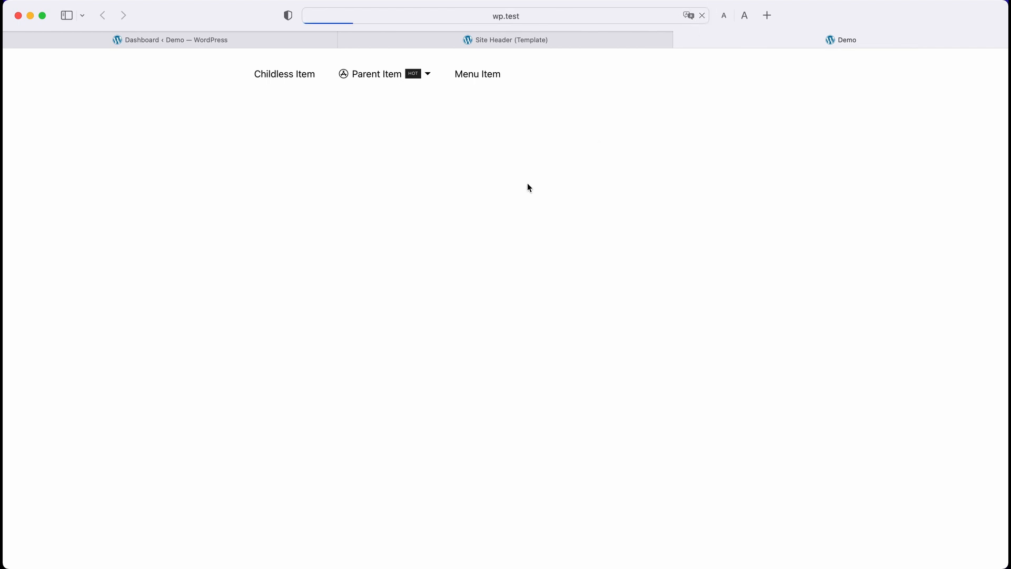
mouse_move(378, 184)
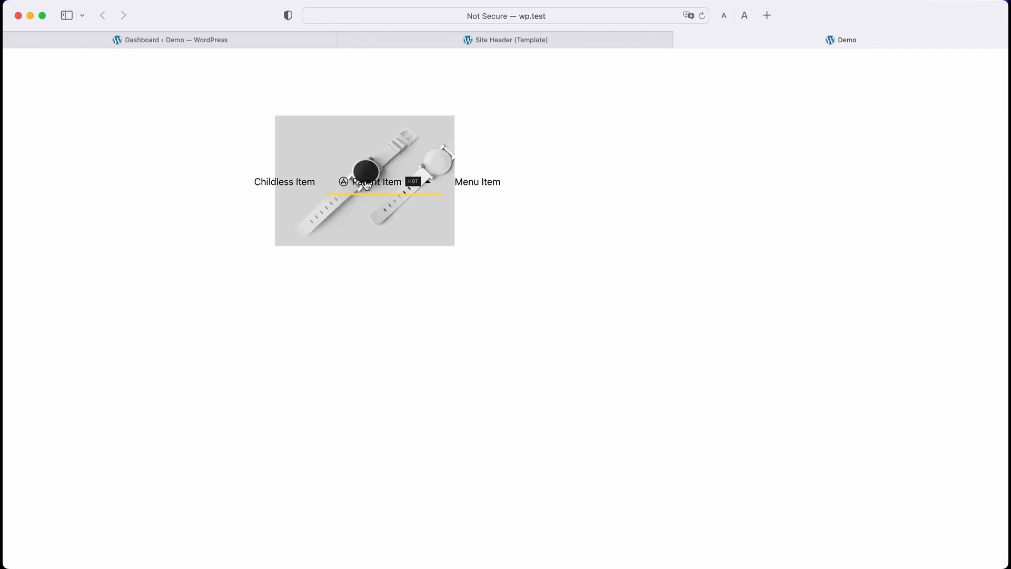
Remove the parent item's featured image in the Site Header template and review its User Restriction options.
click(502, 37)
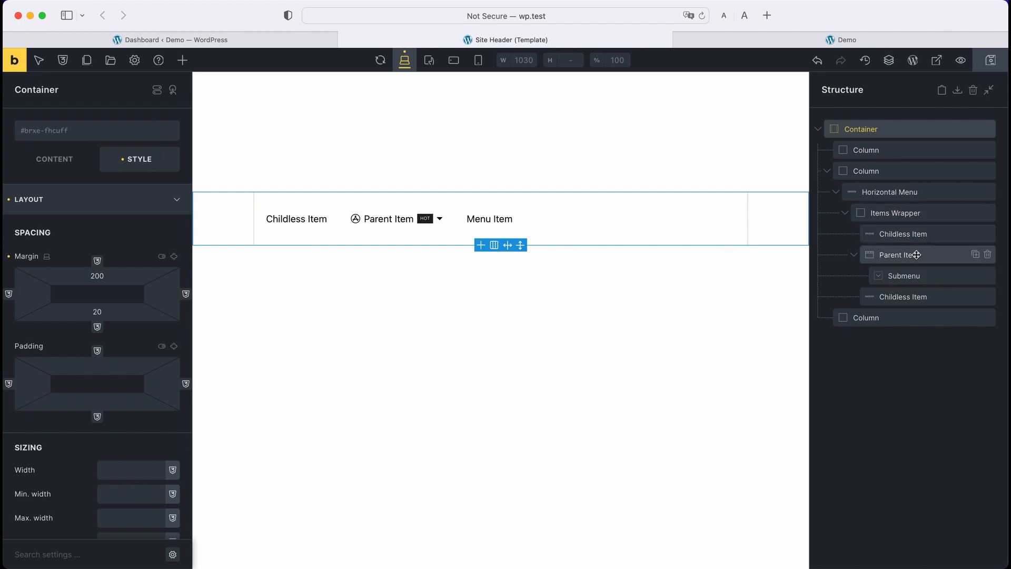
click(387, 219)
click(55, 167)
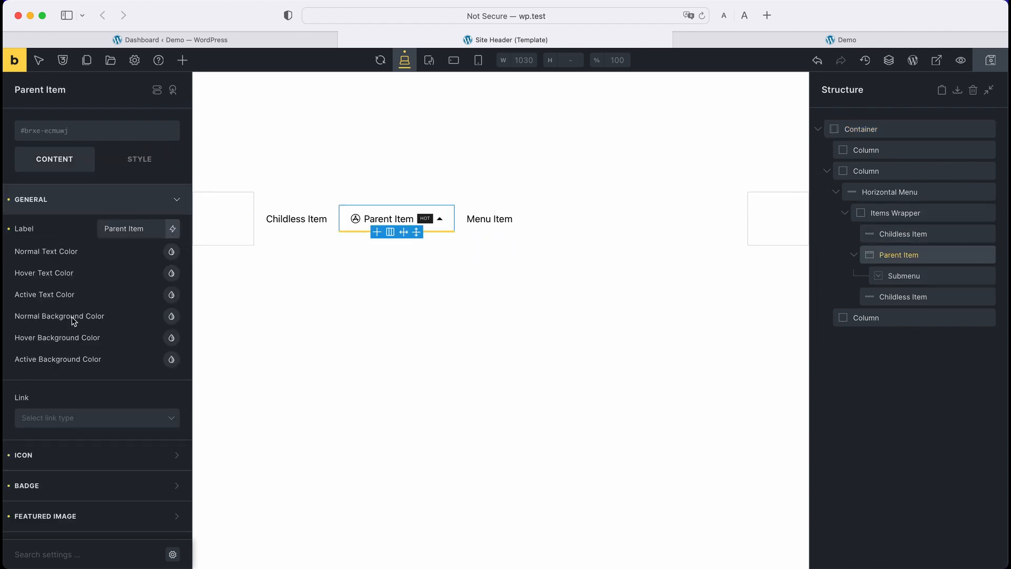
scroll(95, 432, down, 2)
click(95, 510)
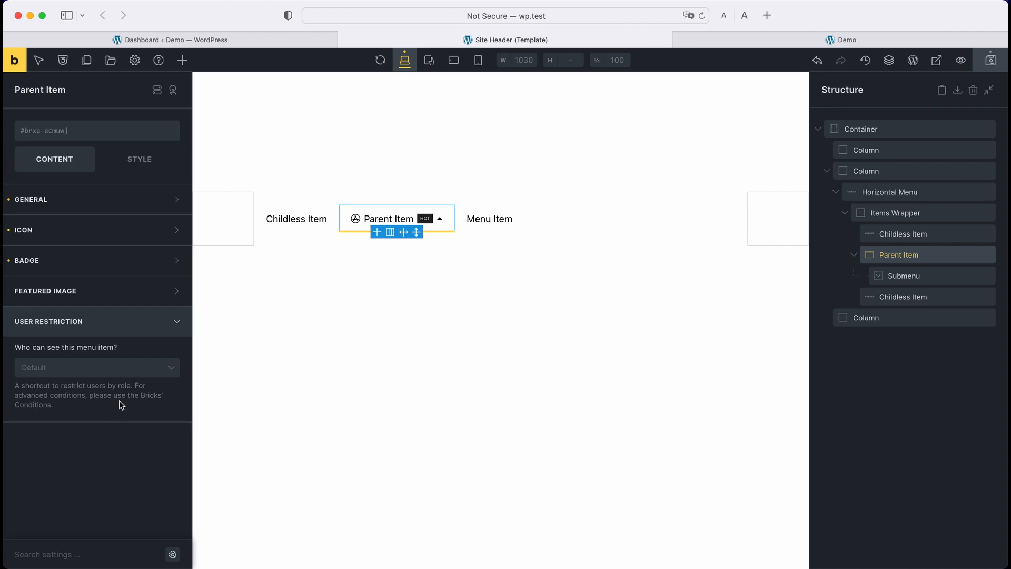
click(117, 371)
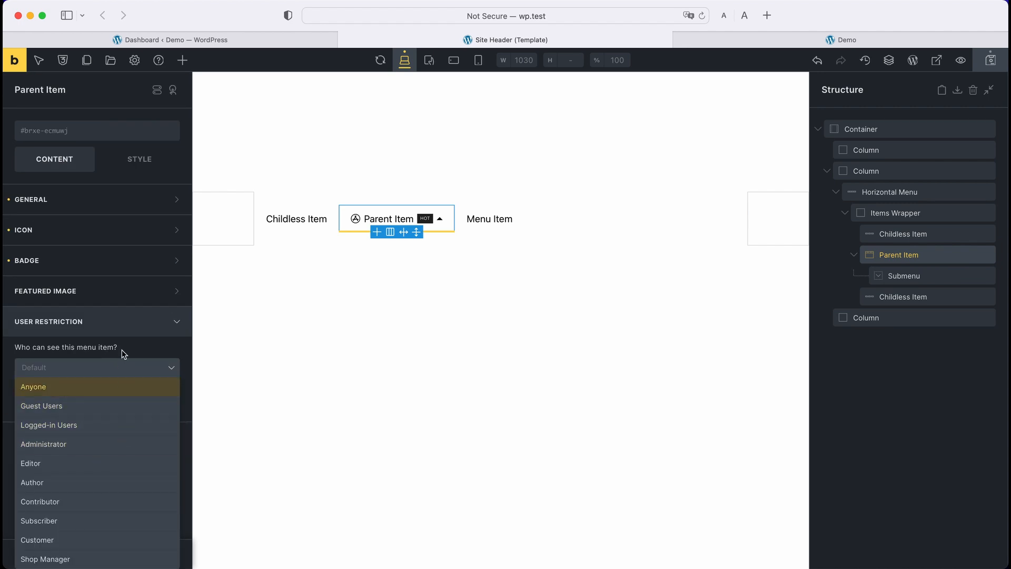
click(148, 370)
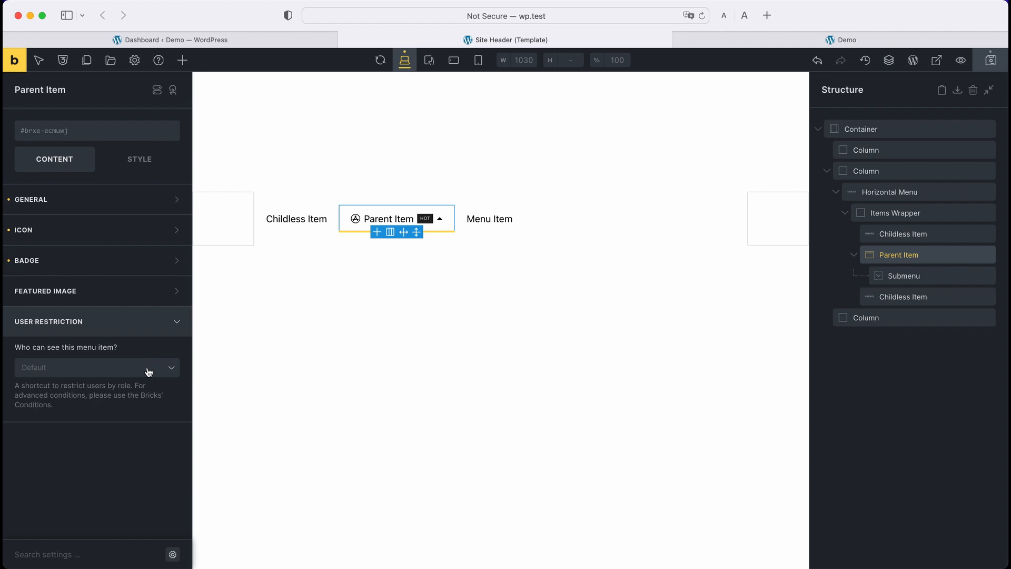
Fill the parent item's submenu with a Childless Item, a Parent Item and another Childless Item.
click(912, 276)
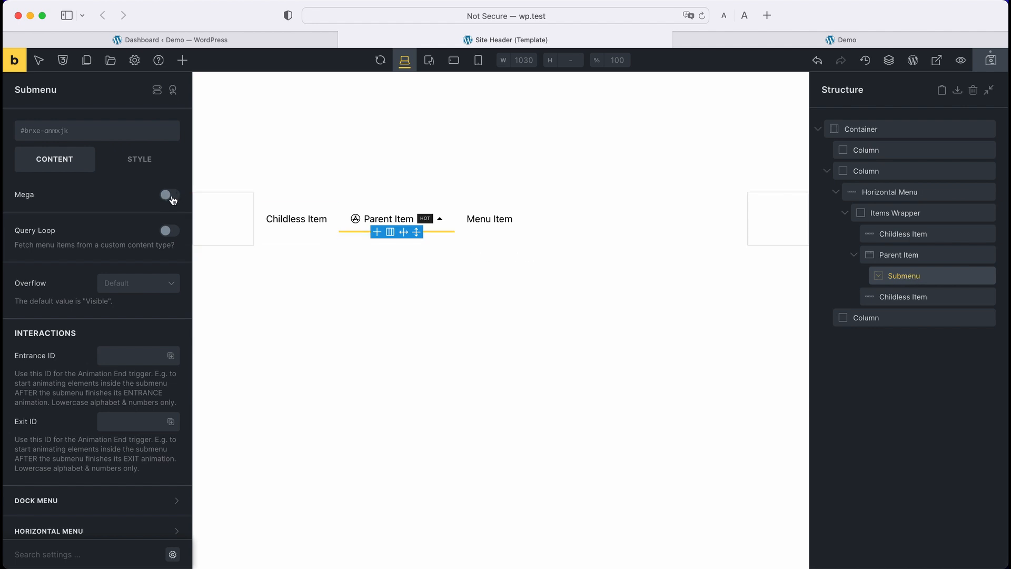
click(182, 61)
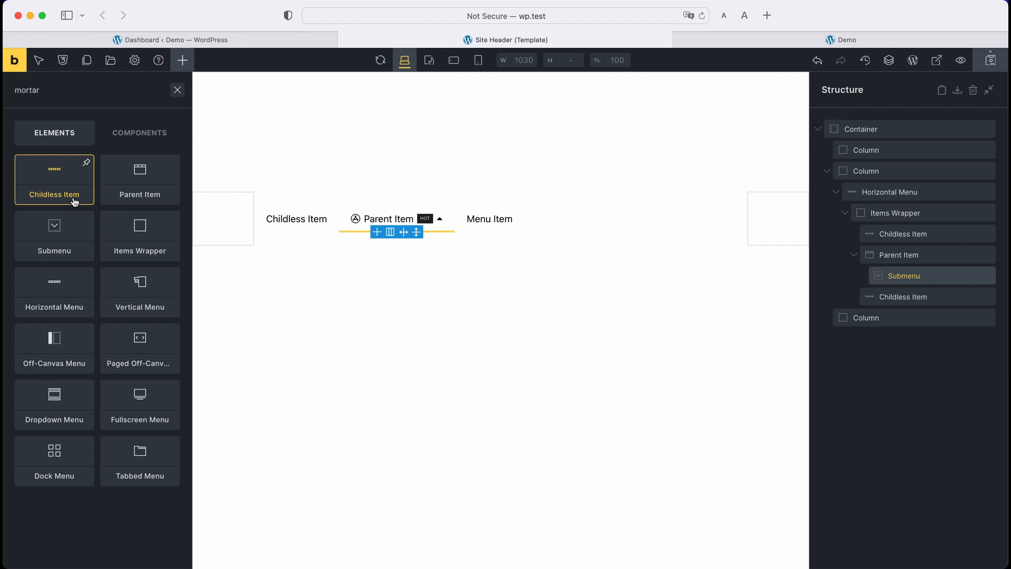
click(74, 202)
click(139, 204)
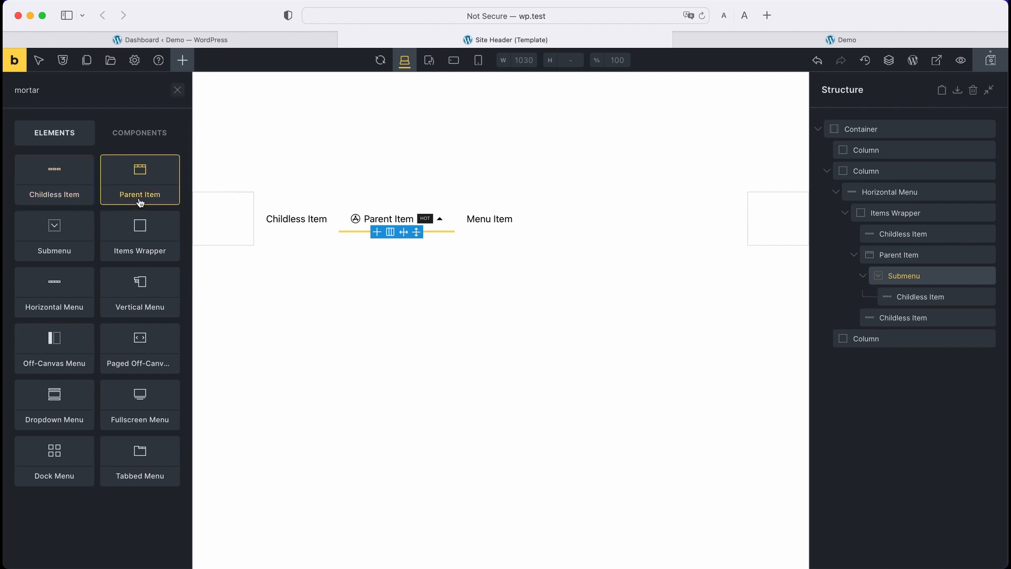
click(54, 203)
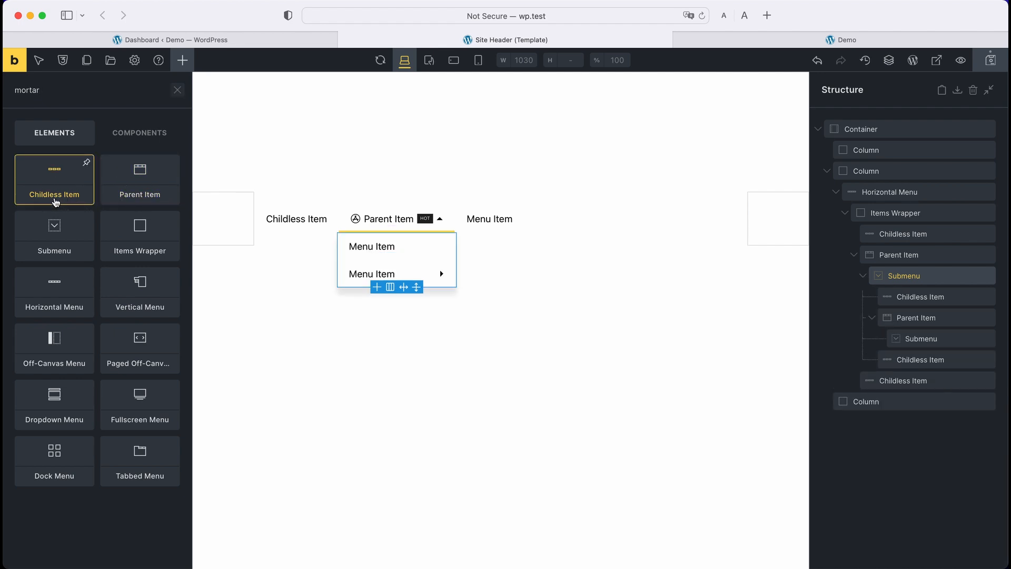
Add two Childless Items to the submenu nested inside the second-level Parent Item.
click(928, 338)
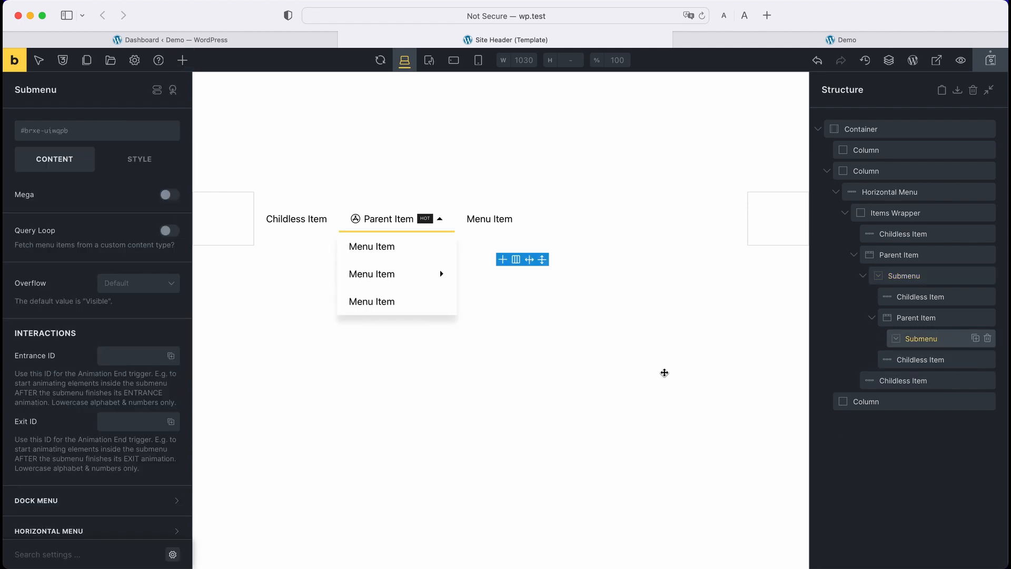
click(182, 60)
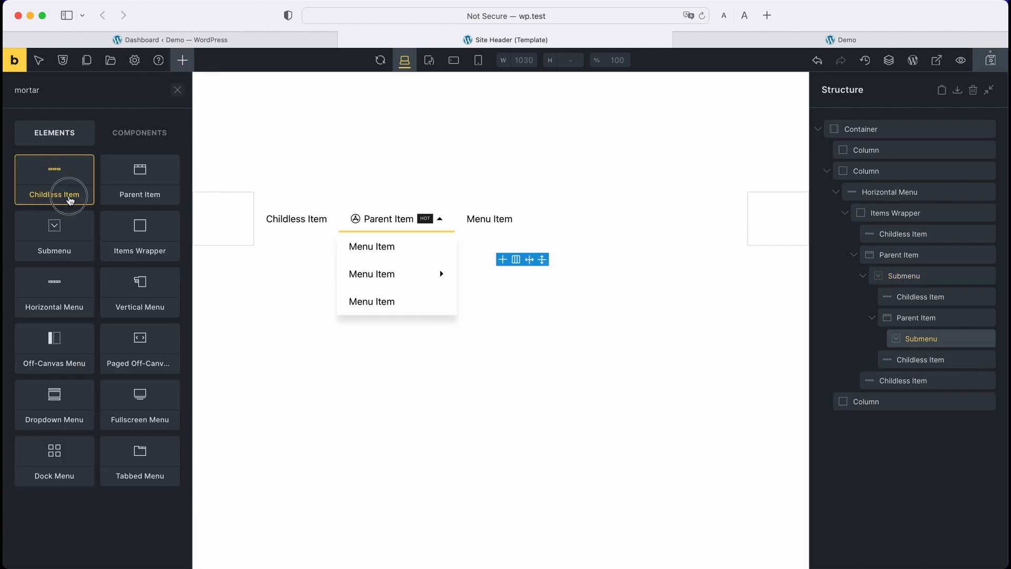
click(69, 197)
click(69, 196)
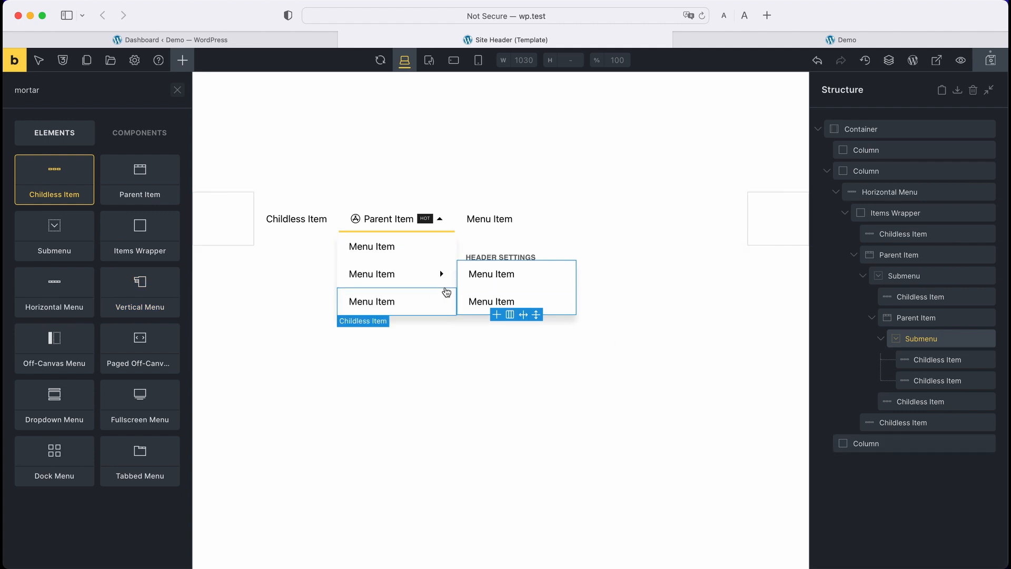
Delete all the menu items inside the top-level parent item's submenu.
mouse_move(925, 297)
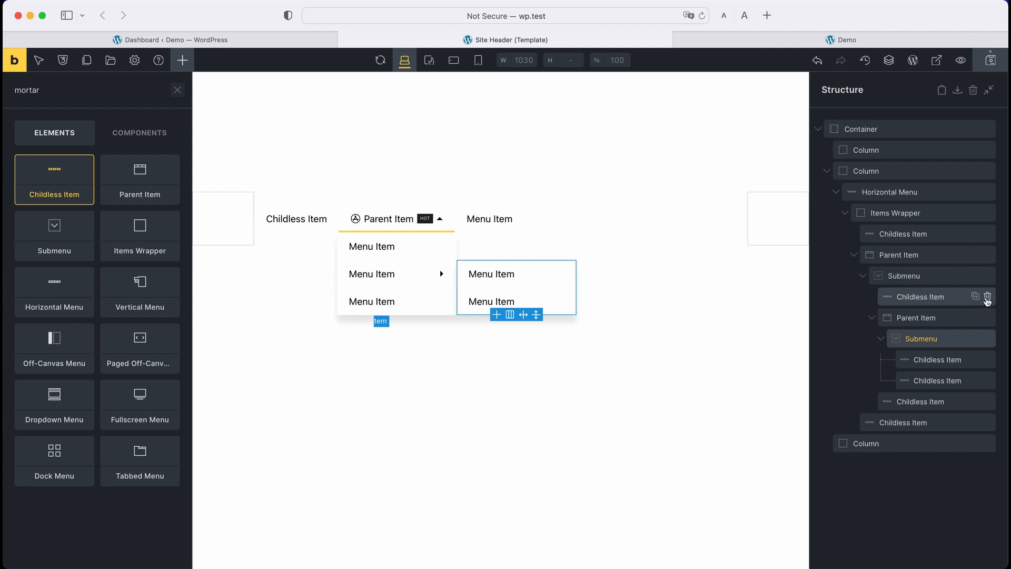
click(987, 297)
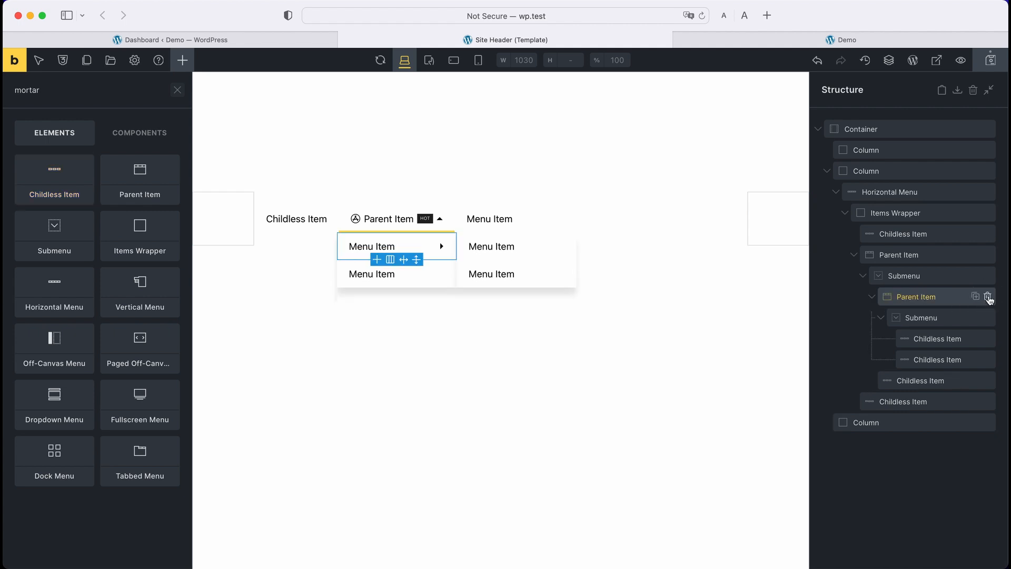
click(988, 298)
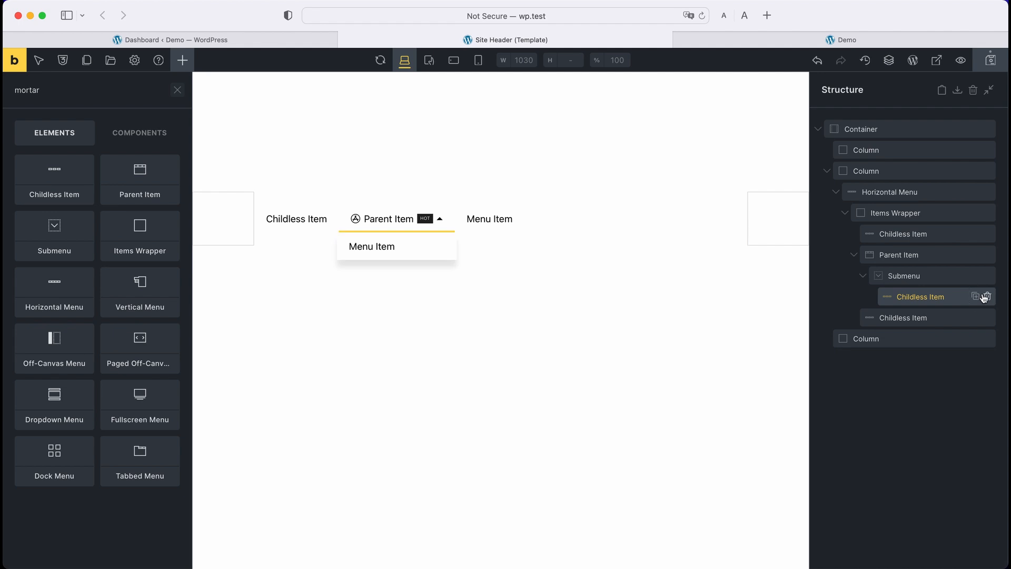
Enable Mega for the parent item's submenu and add a container with two equal columns to it.
click(939, 276)
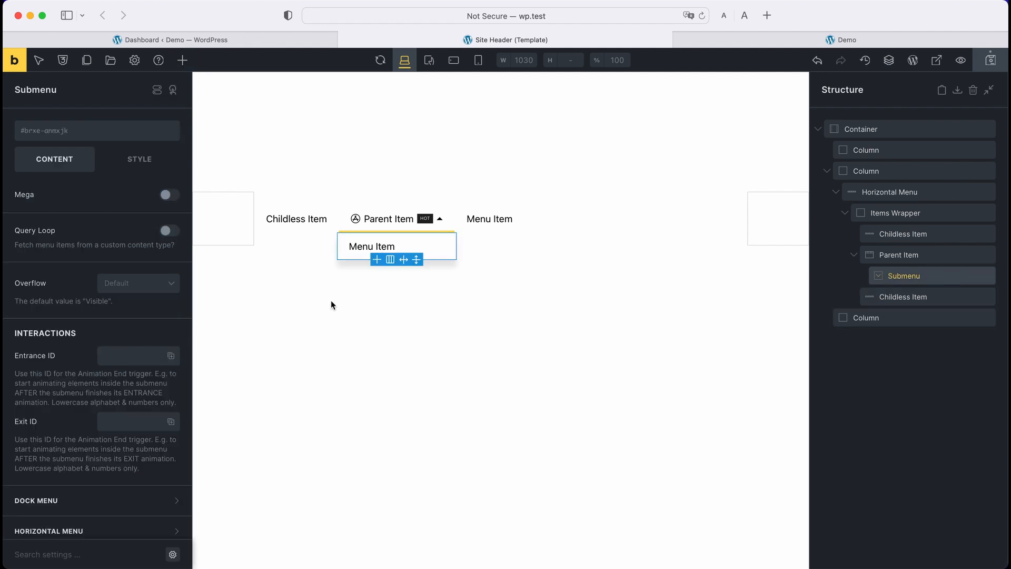
click(170, 195)
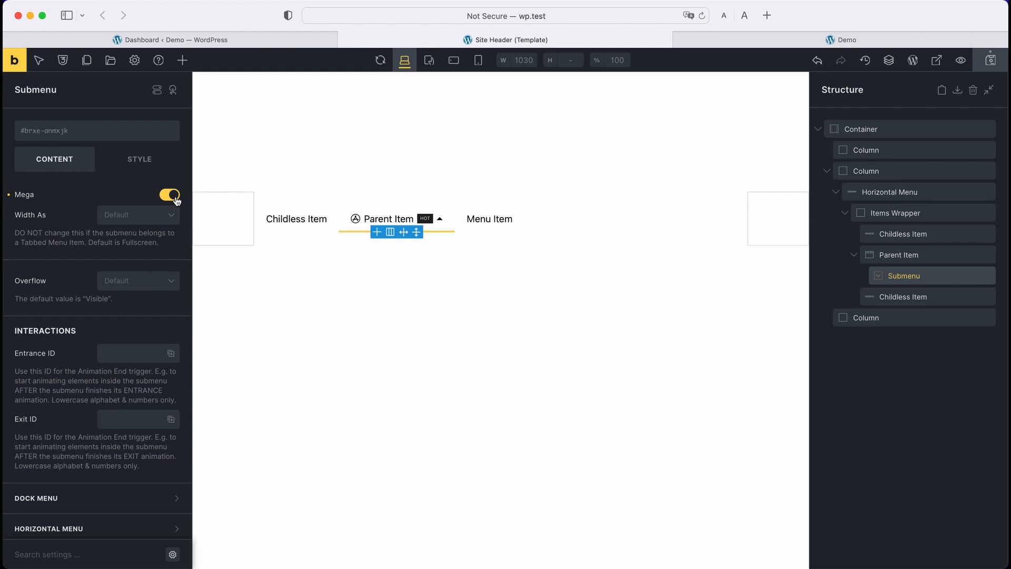
click(376, 231)
click(377, 246)
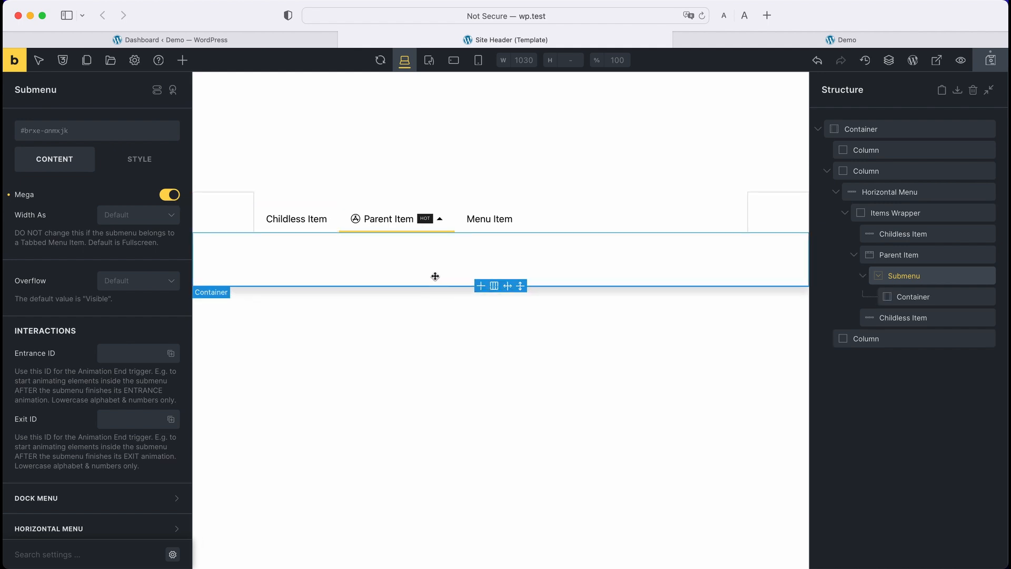
click(495, 287)
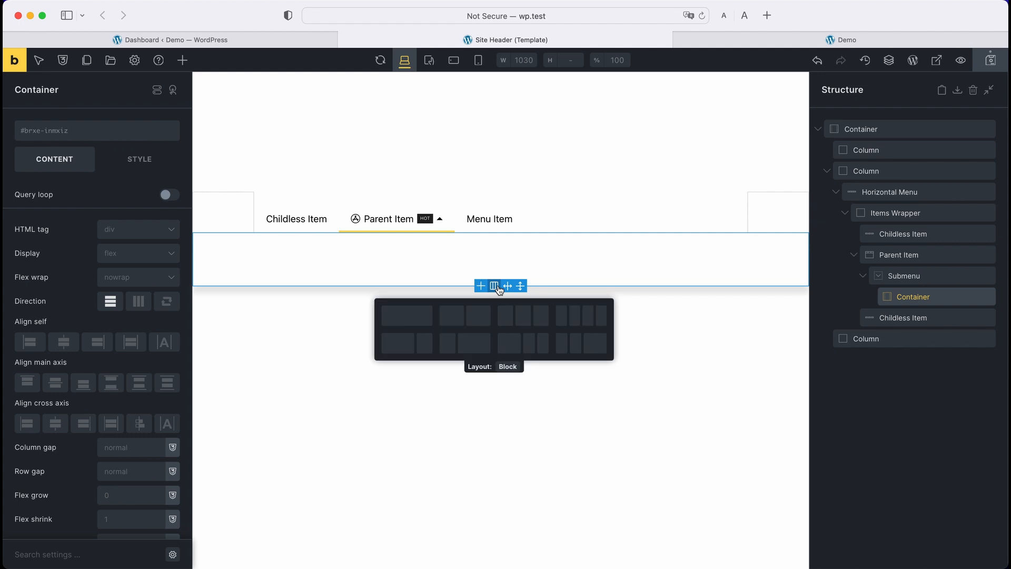
click(460, 322)
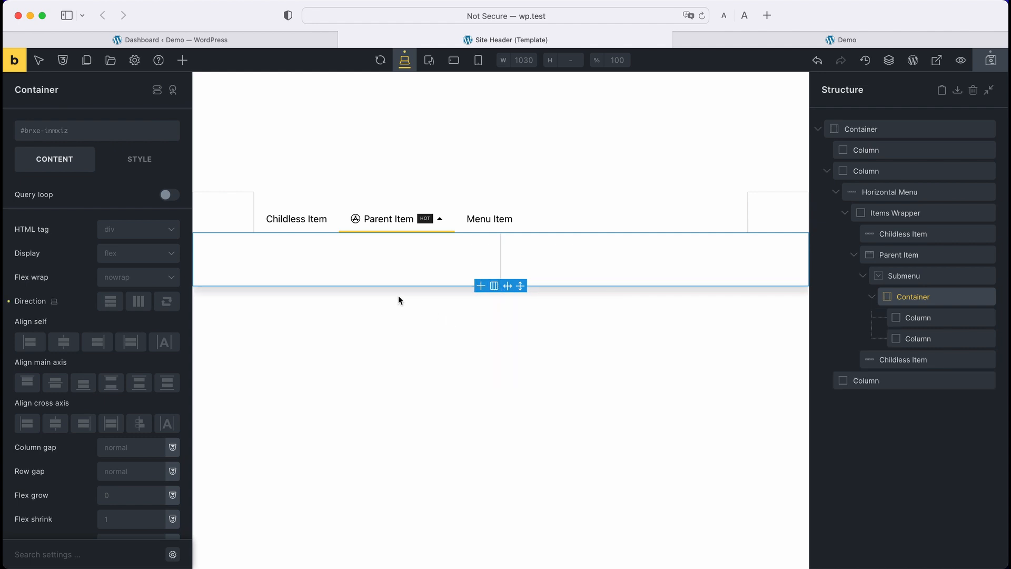
Add an Image element to the submenu container's first column and insert the white laptop photo from the media library.
click(315, 257)
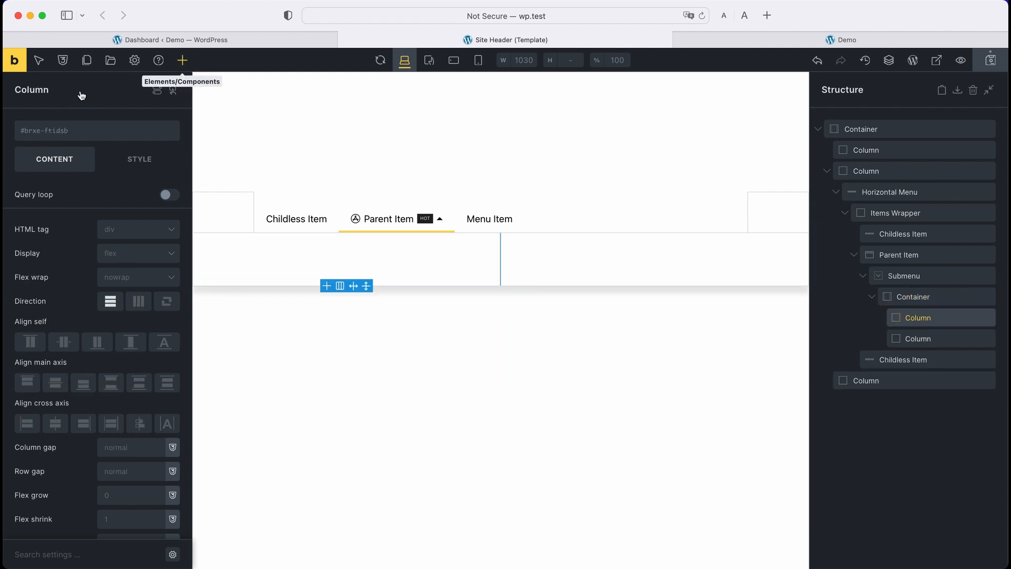
text(ima)
click(55, 183)
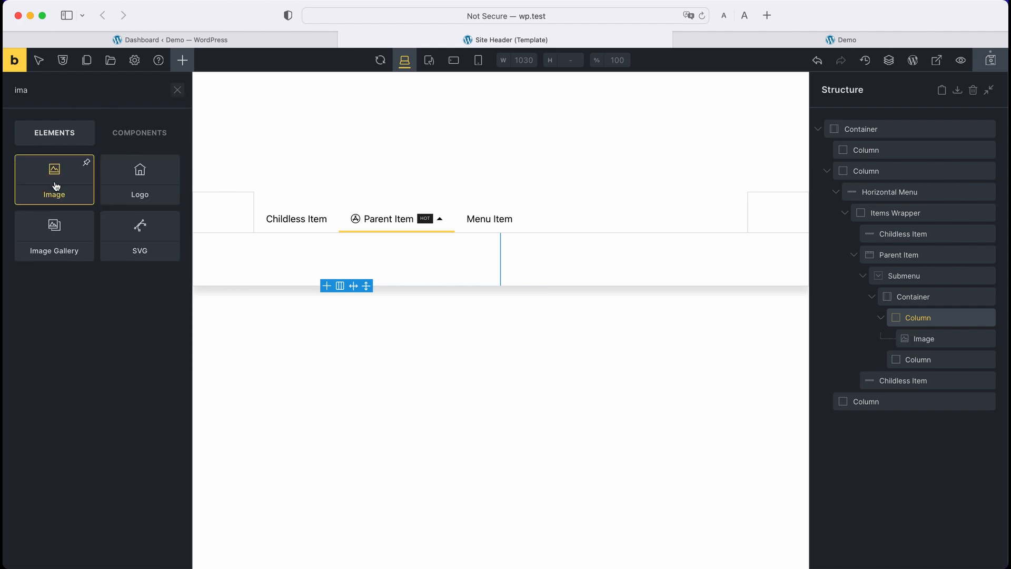
drag(57, 186, 327, 261)
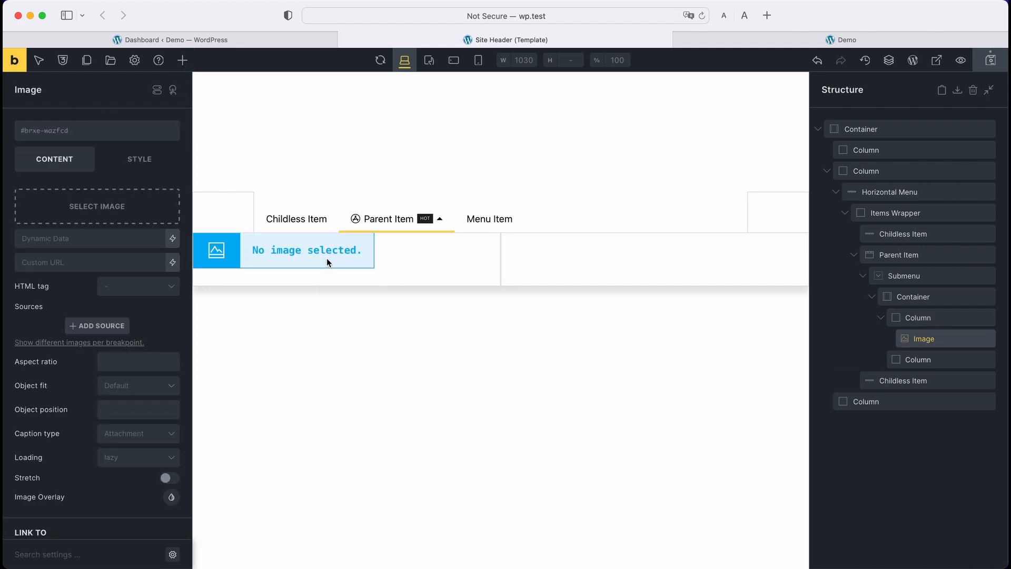
click(130, 221)
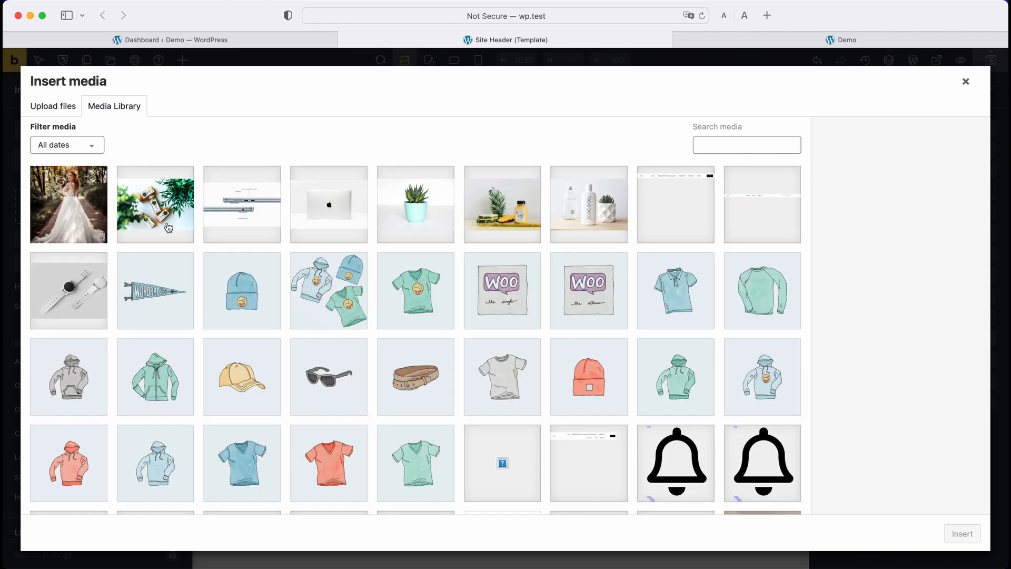
click(321, 219)
click(963, 533)
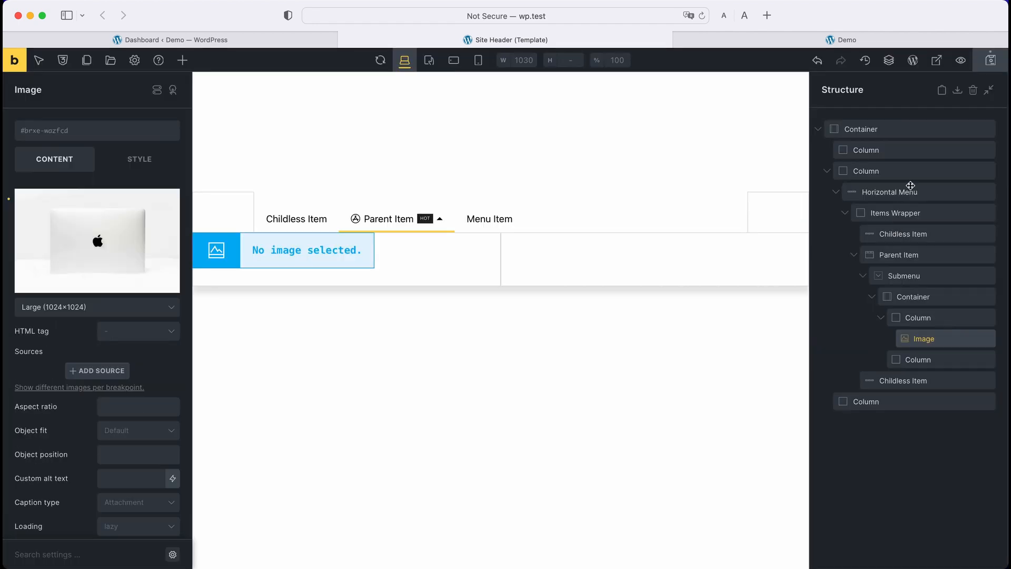
Save the header template and check the mega submenu on the reloaded Demo site page.
click(988, 62)
click(706, 39)
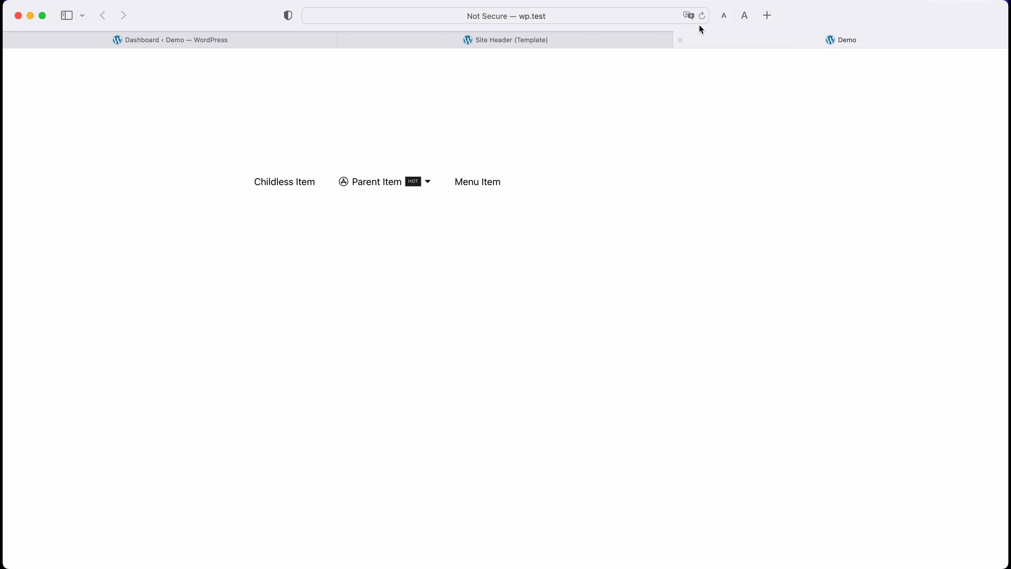
click(702, 15)
click(396, 189)
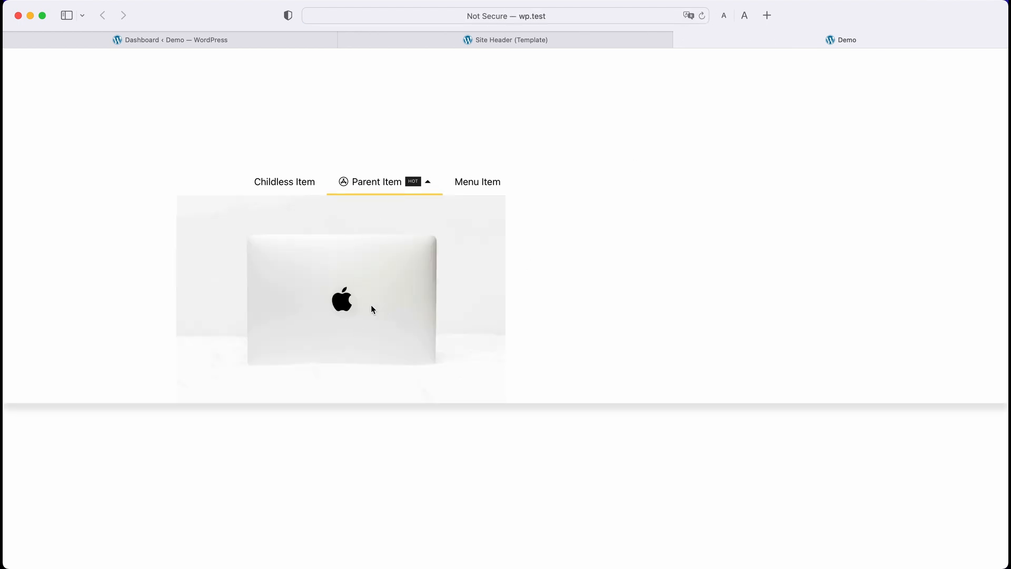
Set the mega submenu's Width As to Custom with a custom width of 600 in the Site Header template and save it.
click(510, 39)
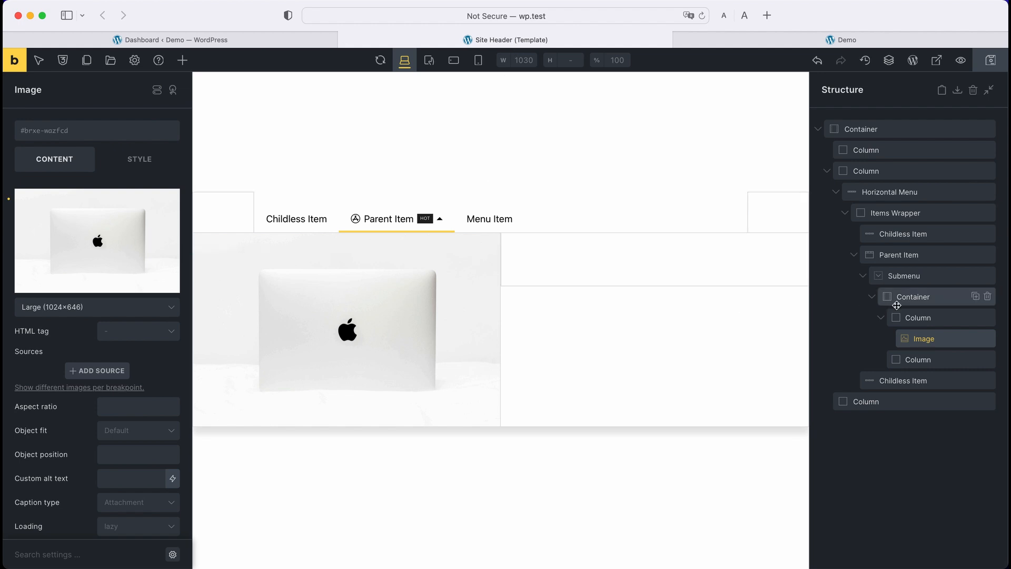
click(925, 275)
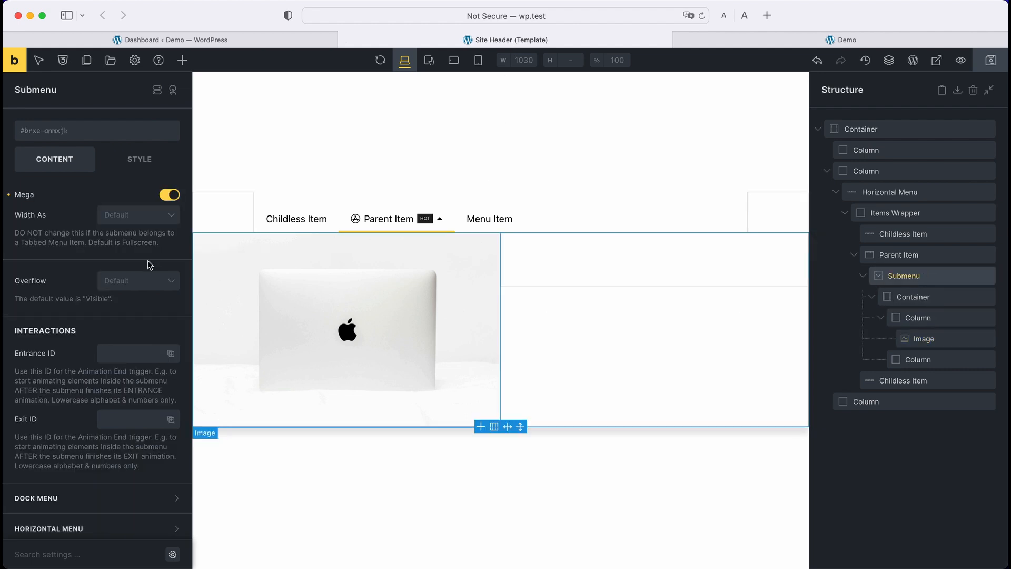
click(150, 220)
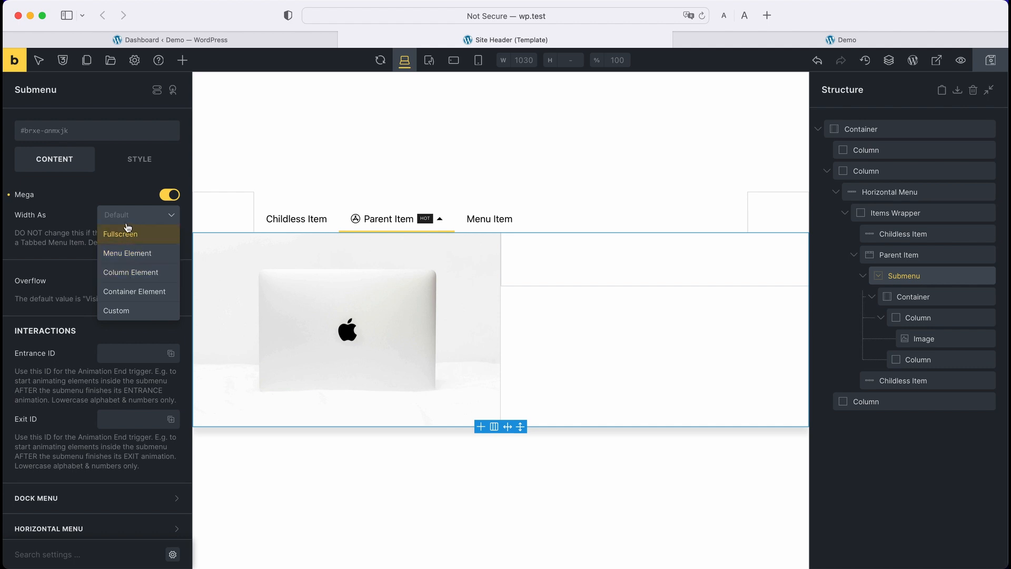
click(126, 311)
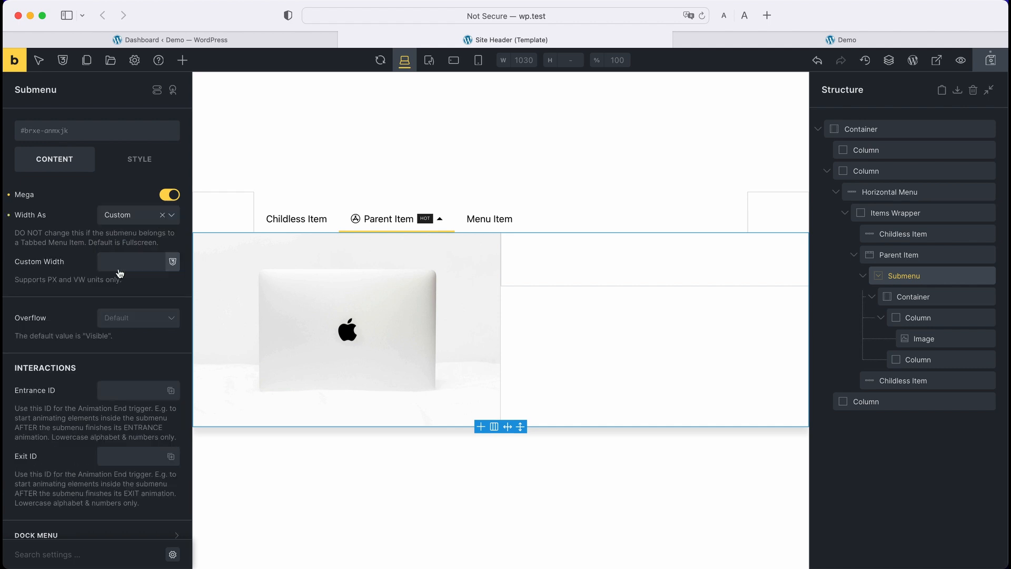
click(125, 261)
text(600)
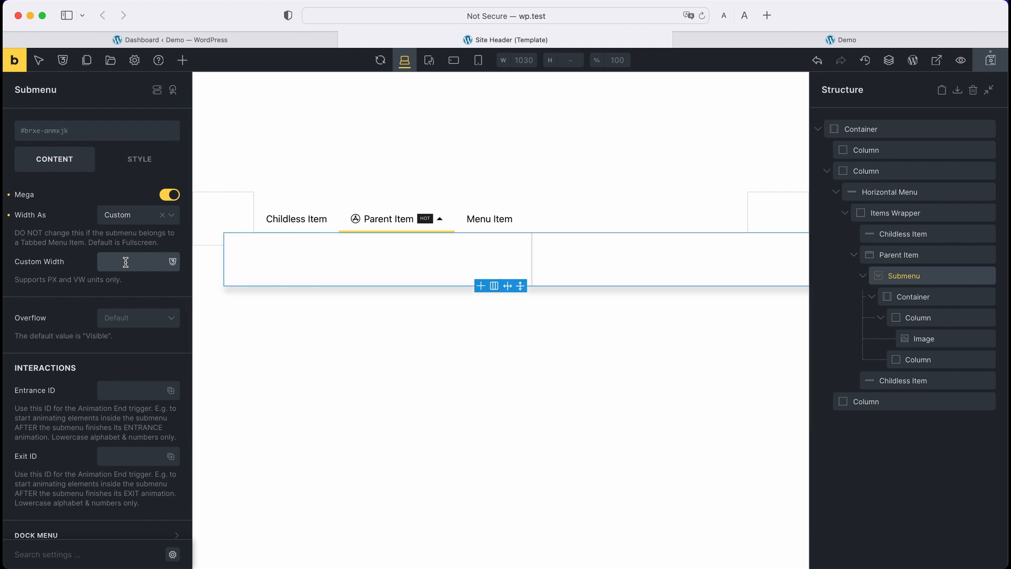
click(990, 60)
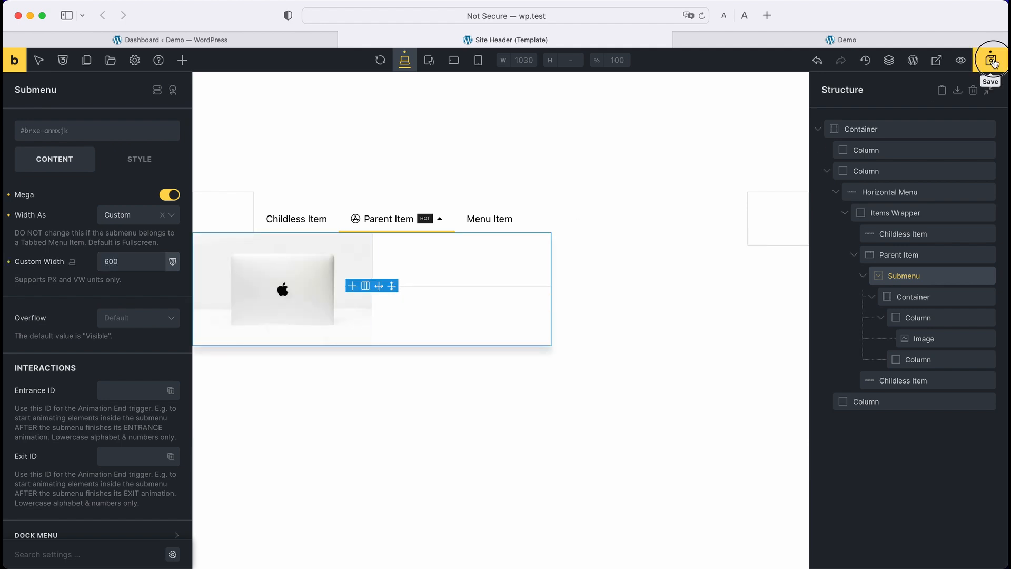
Reload the Demo site page and check the parent item's mega submenu at its custom width.
click(733, 39)
click(702, 15)
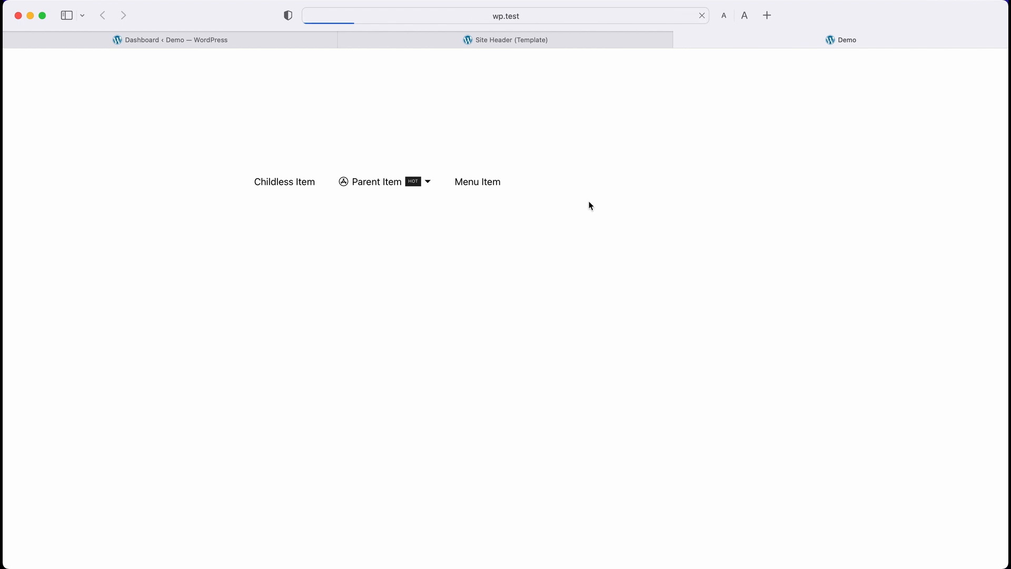
mouse_move(388, 183)
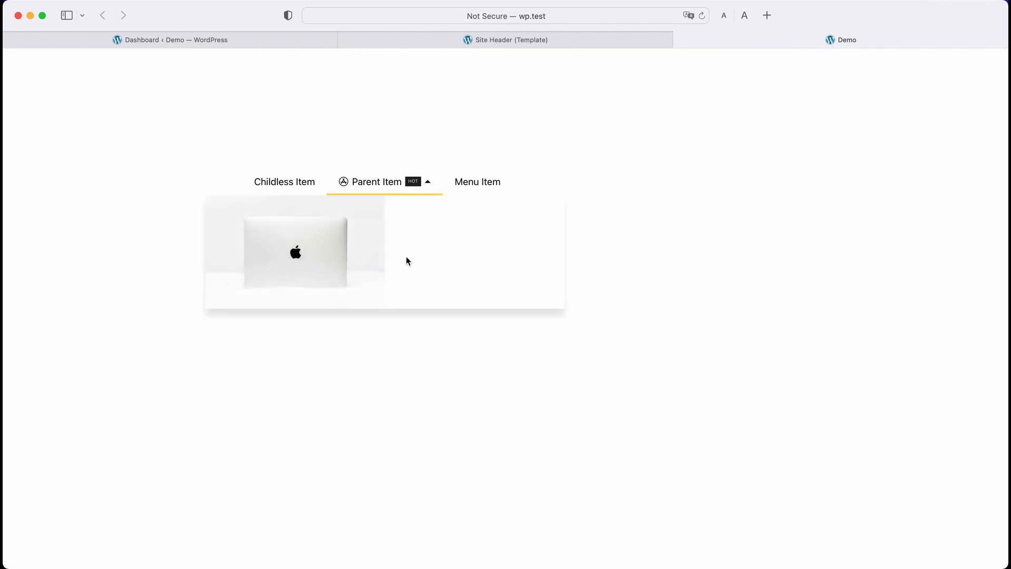
Return to the Site Header template and examine the submenu's Dock Menu and Horizontal Menu settings.
click(503, 41)
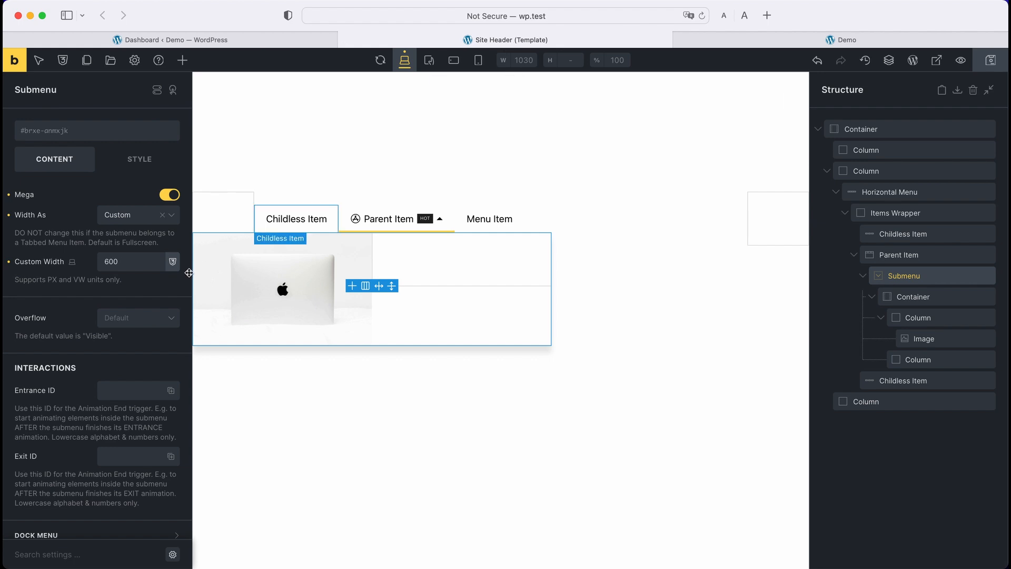
scroll(90, 326, down, 3)
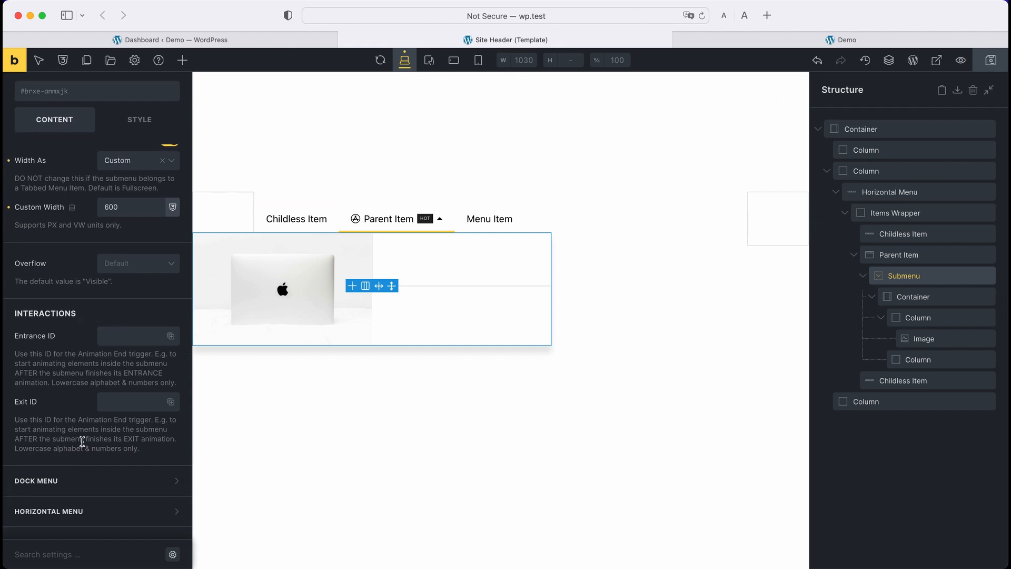
click(87, 477)
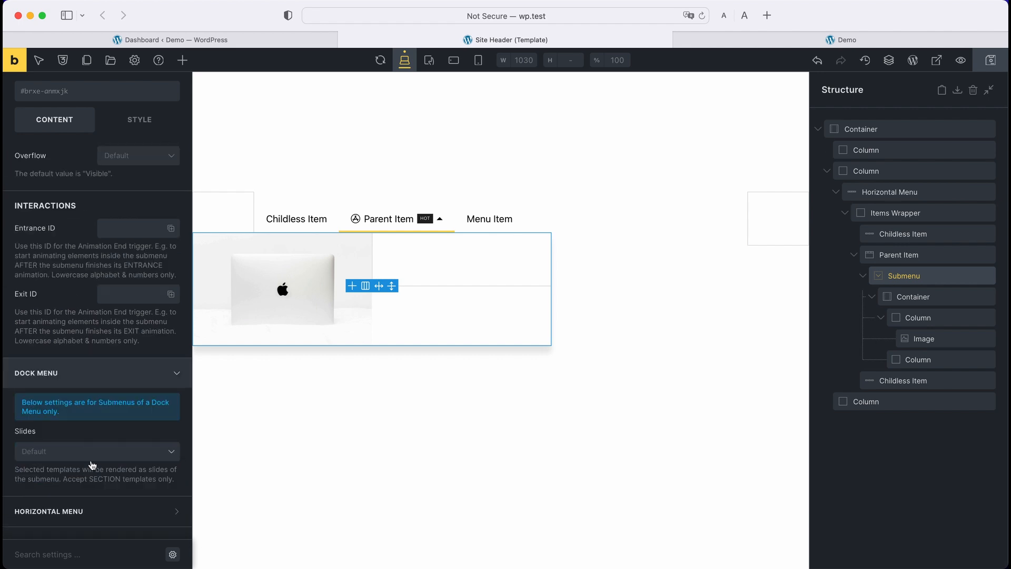
click(87, 511)
scroll(94, 474, up, 5)
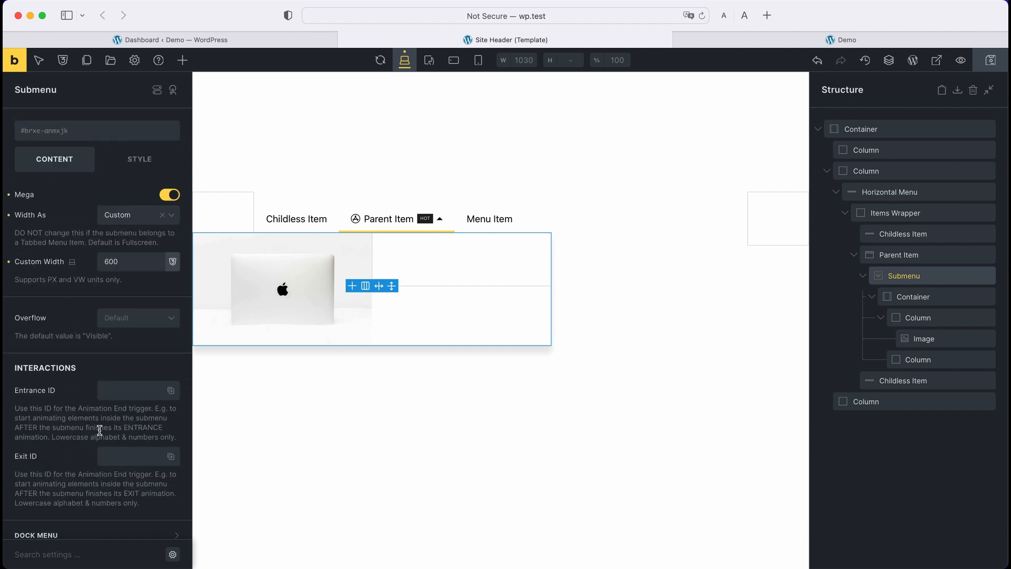
Set the Source of the Horizontal Menu's Items Wrapper to Query Loop.
click(900, 255)
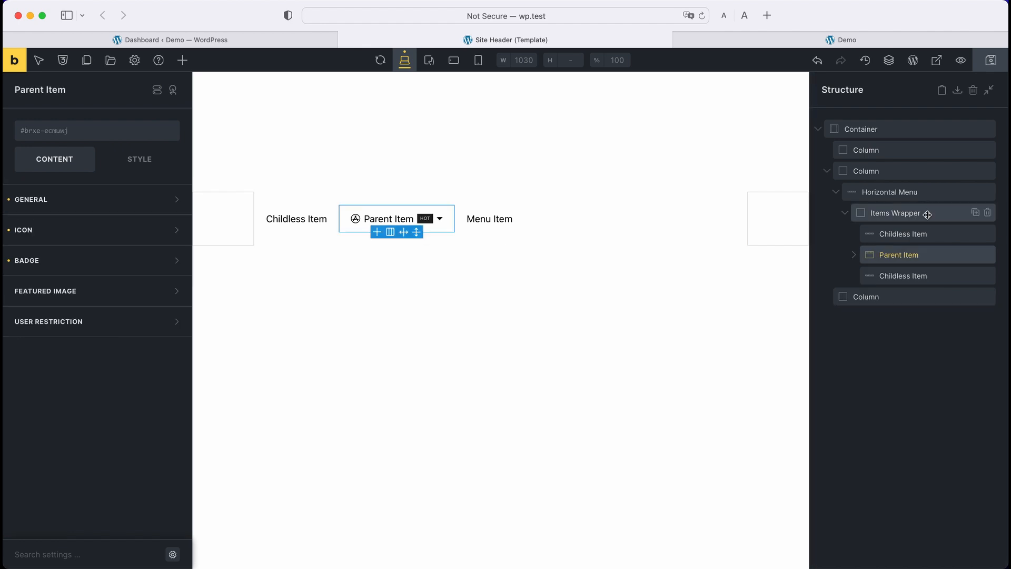
click(926, 214)
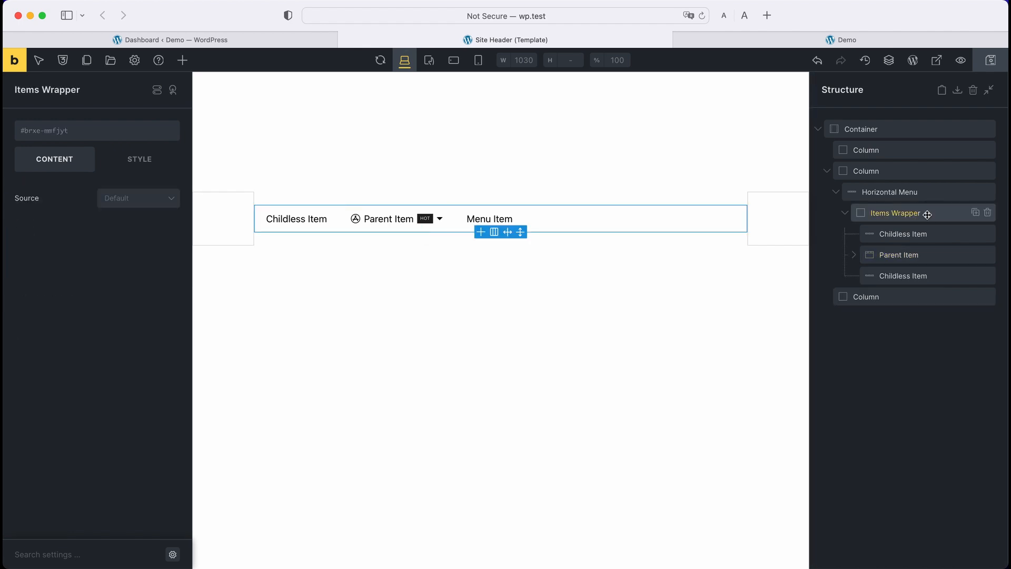
click(139, 205)
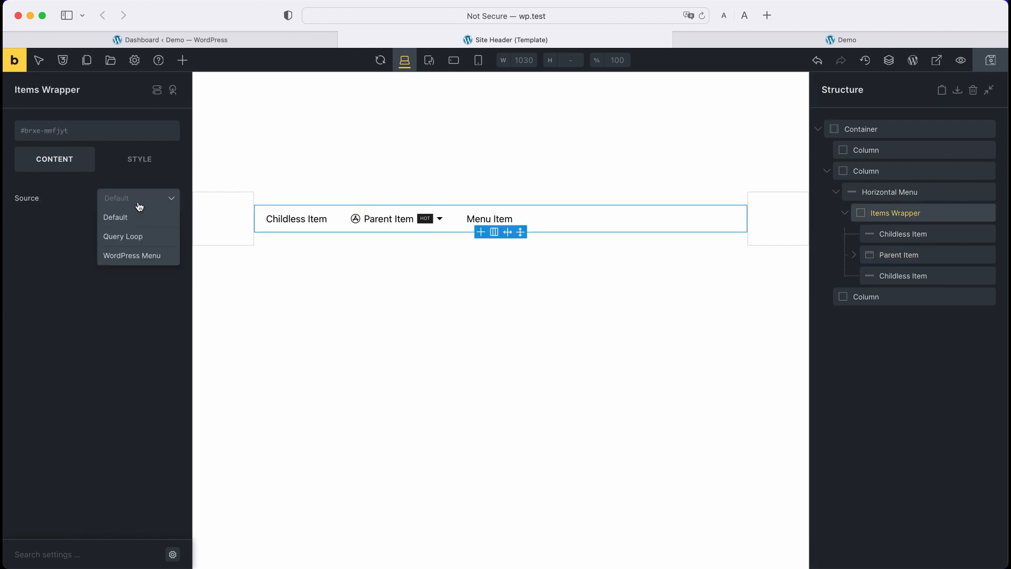
click(150, 244)
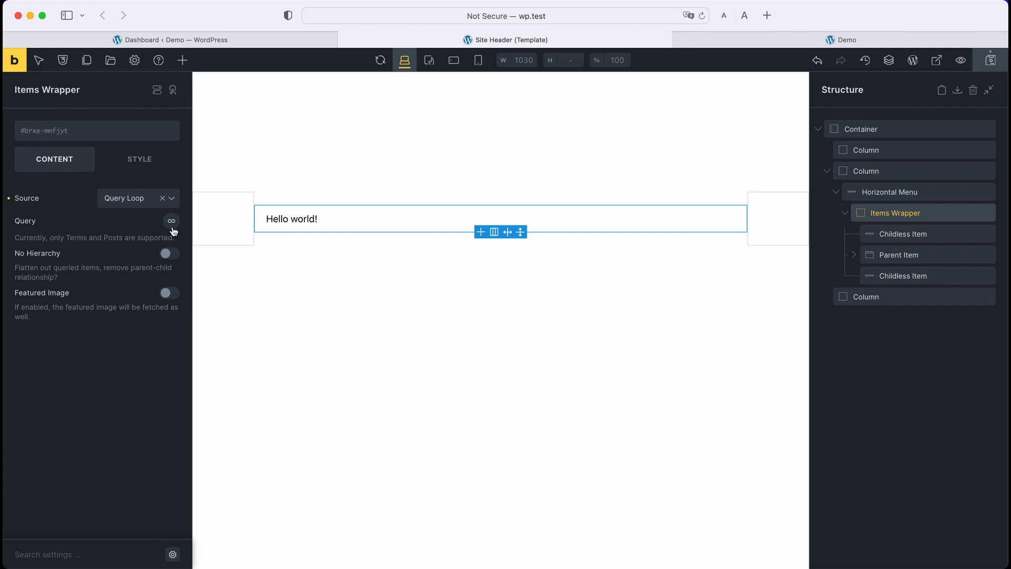
Set the Items Wrapper's query to type Terms with the Product categories (Product) taxonomy.
click(171, 222)
click(136, 258)
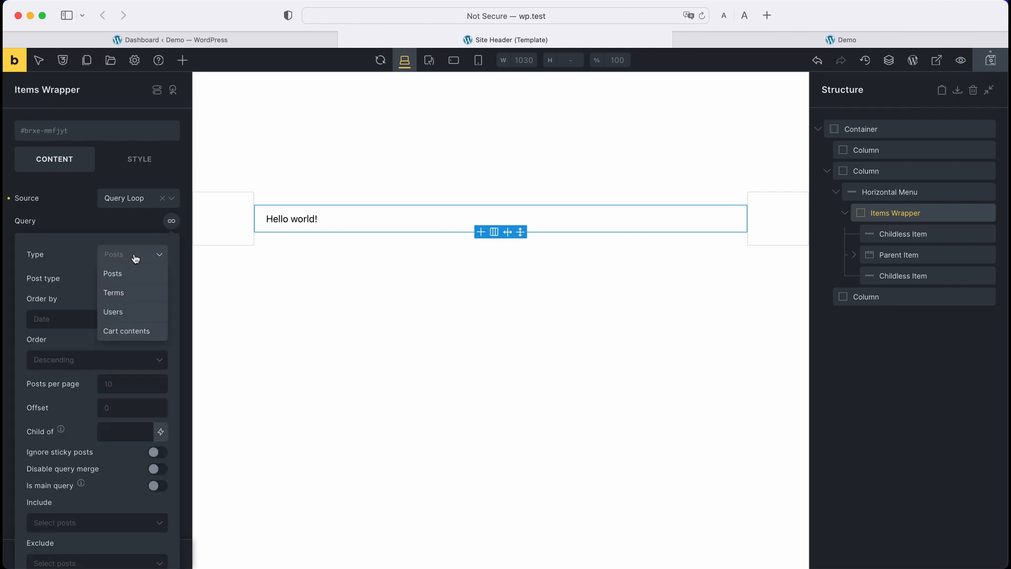
click(130, 302)
click(128, 295)
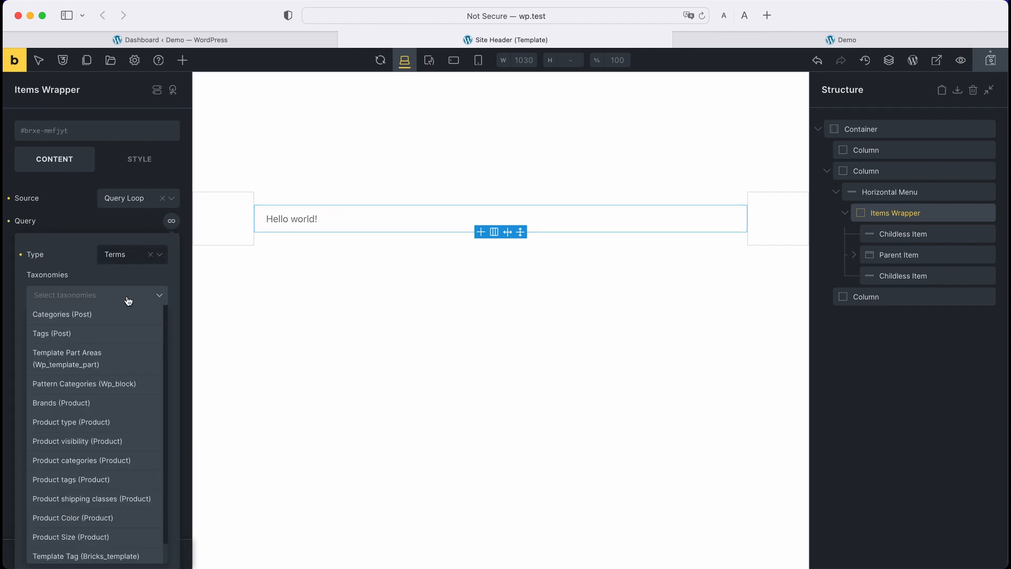
click(117, 460)
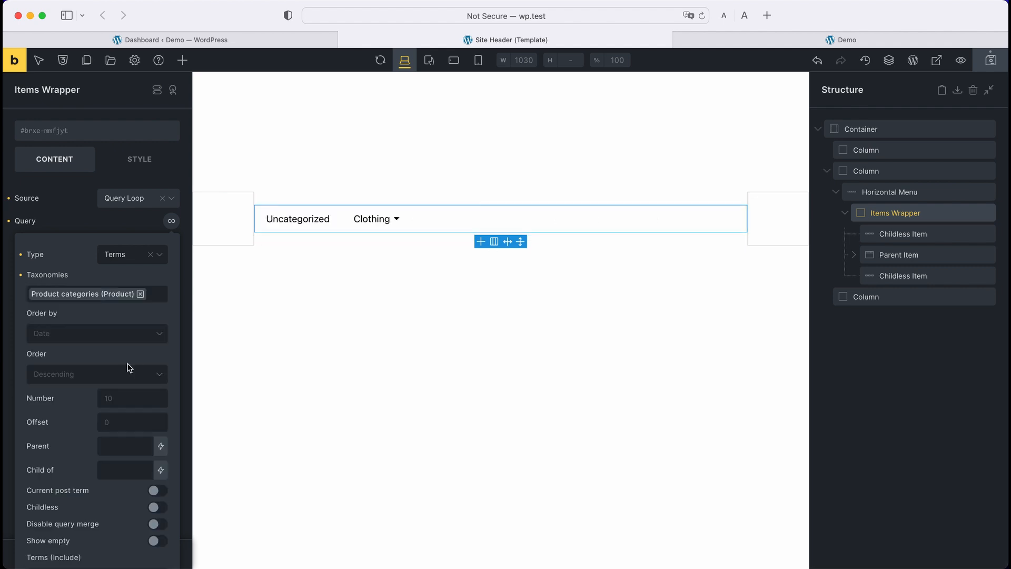
Enable Show empty in the Items Wrapper's query and exclude the Uncategorized product category.
scroll(126, 385, down, 1)
scroll(129, 410, down, 2)
click(155, 491)
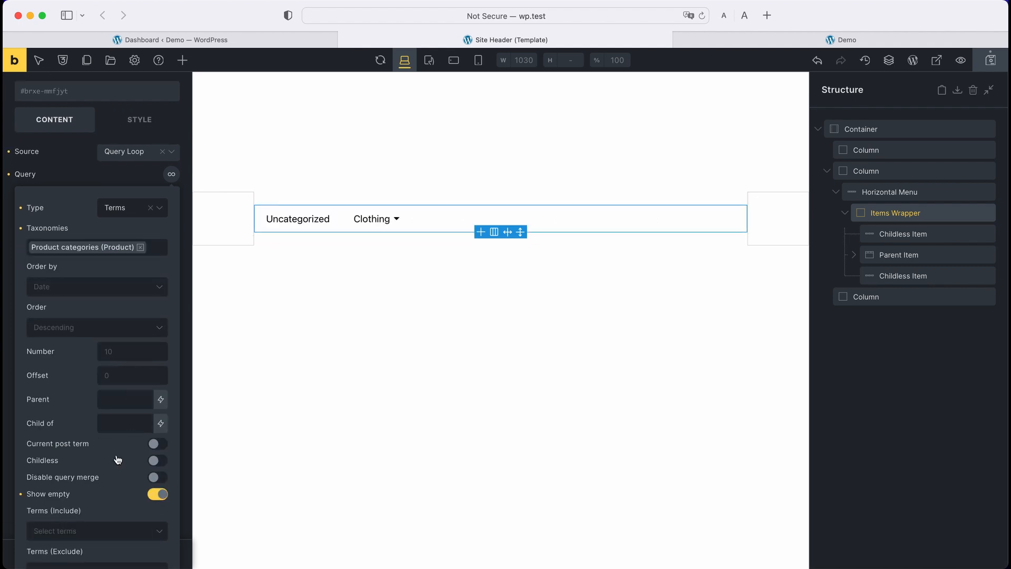
scroll(119, 455, down, 3)
scroll(120, 450, down, 1)
click(121, 447)
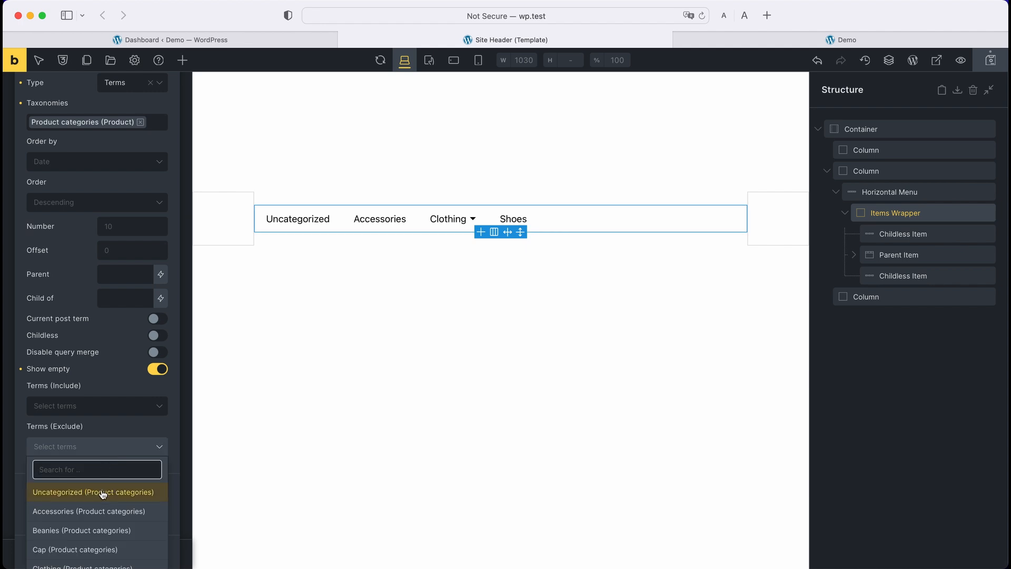
click(93, 491)
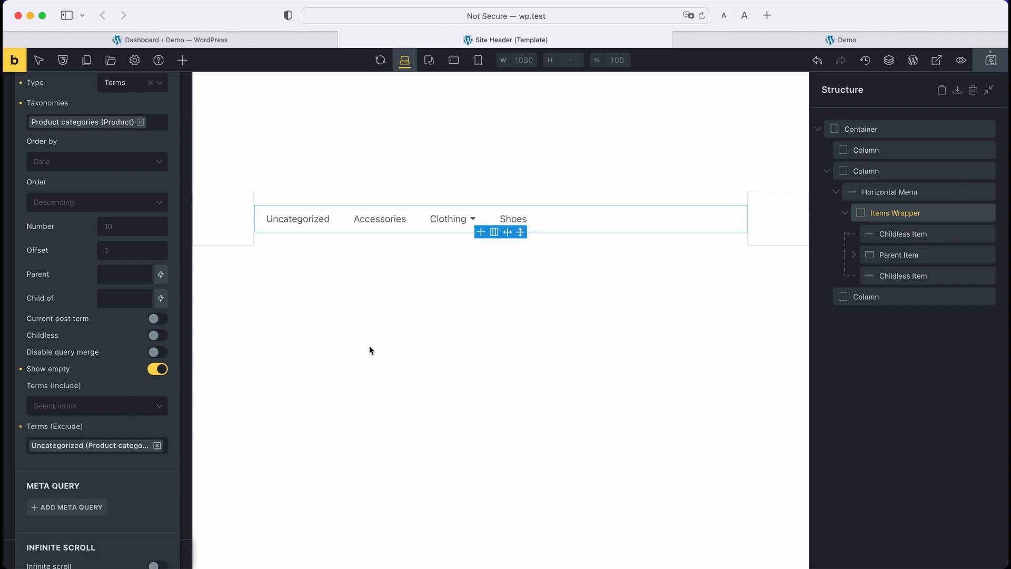
Save the header template and check the category menu with its Clothing submenu on the reloaded Demo page.
click(986, 66)
click(834, 41)
click(702, 16)
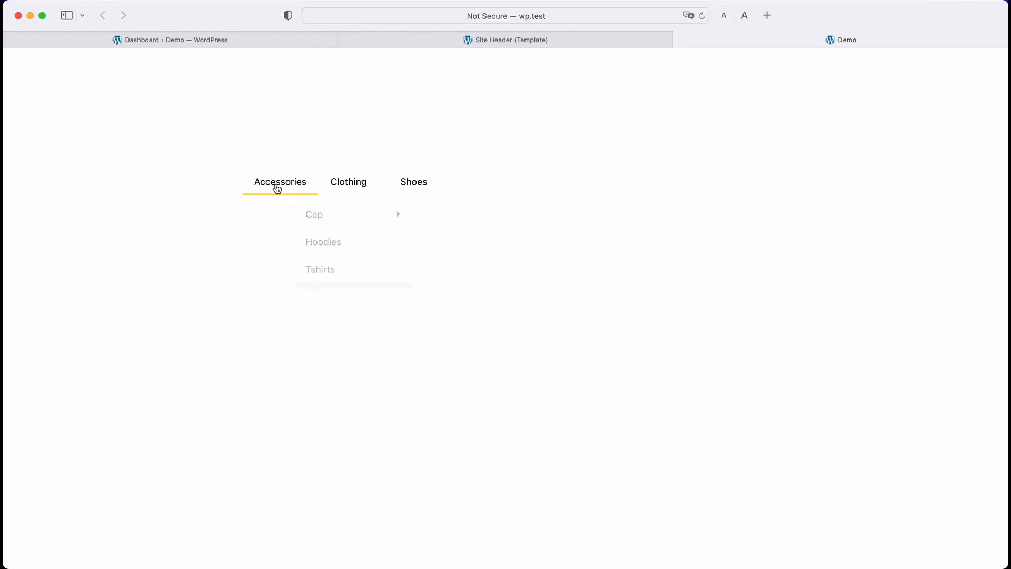
mouse_move(356, 193)
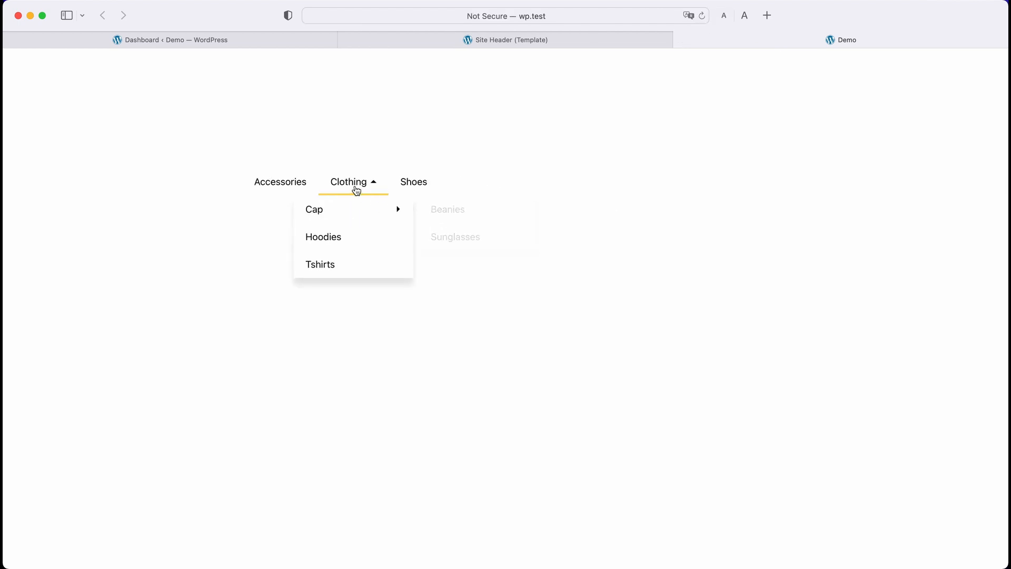
Enable No Hierarchy and Featured Image for the Items Wrapper's query loop in the Site Header template.
click(480, 40)
scroll(123, 163, up, 5)
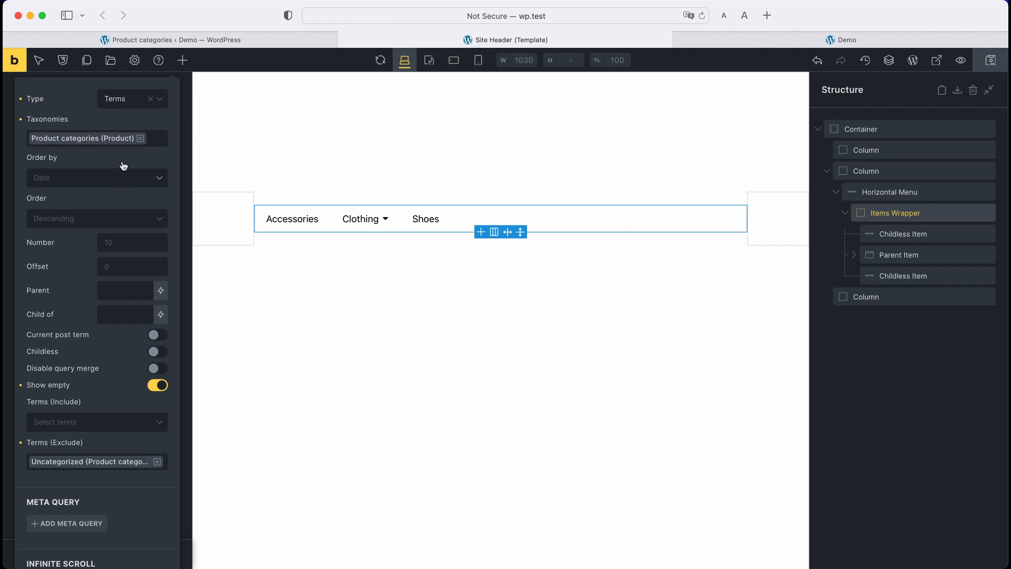
click(169, 160)
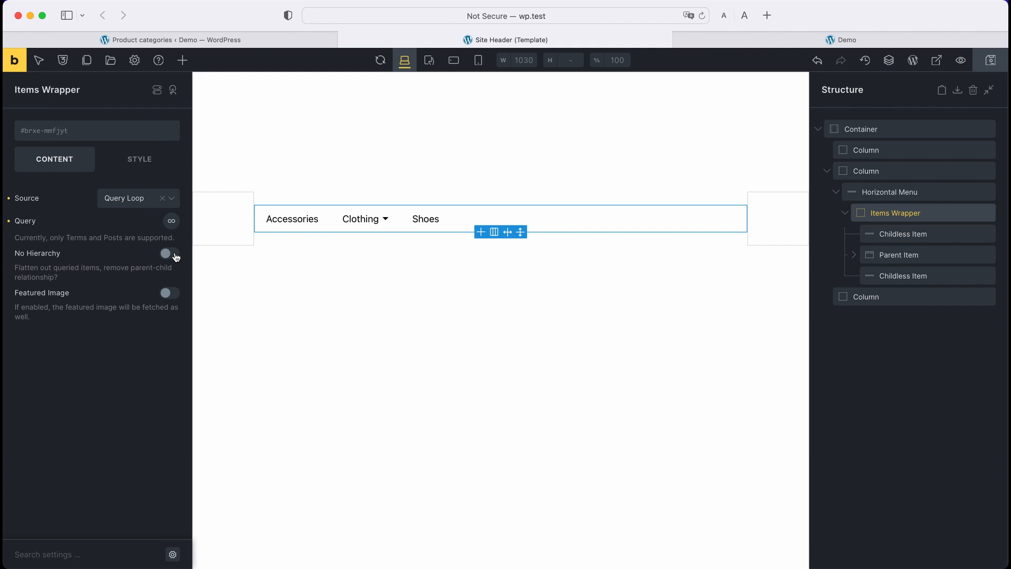
click(169, 254)
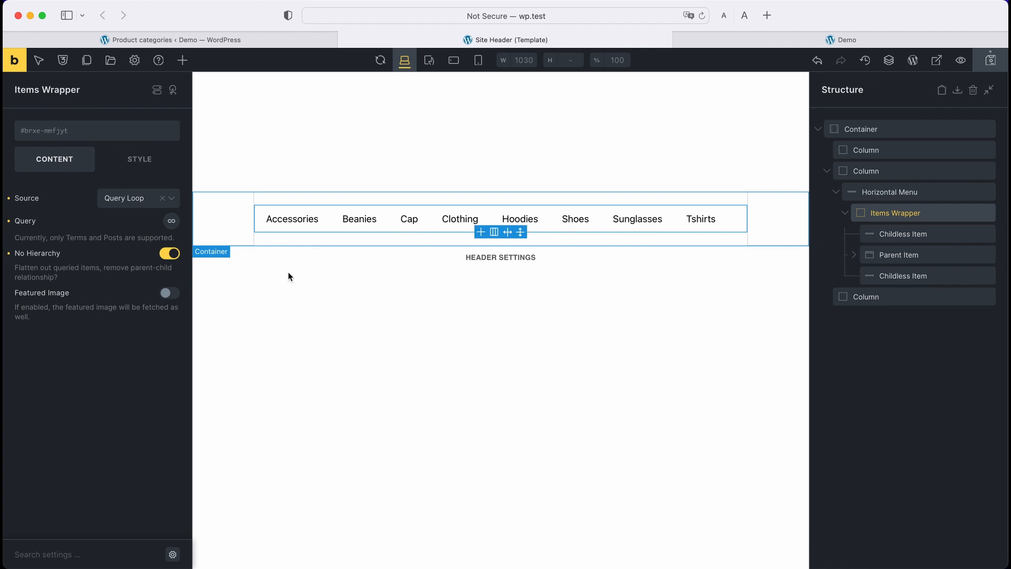
click(170, 293)
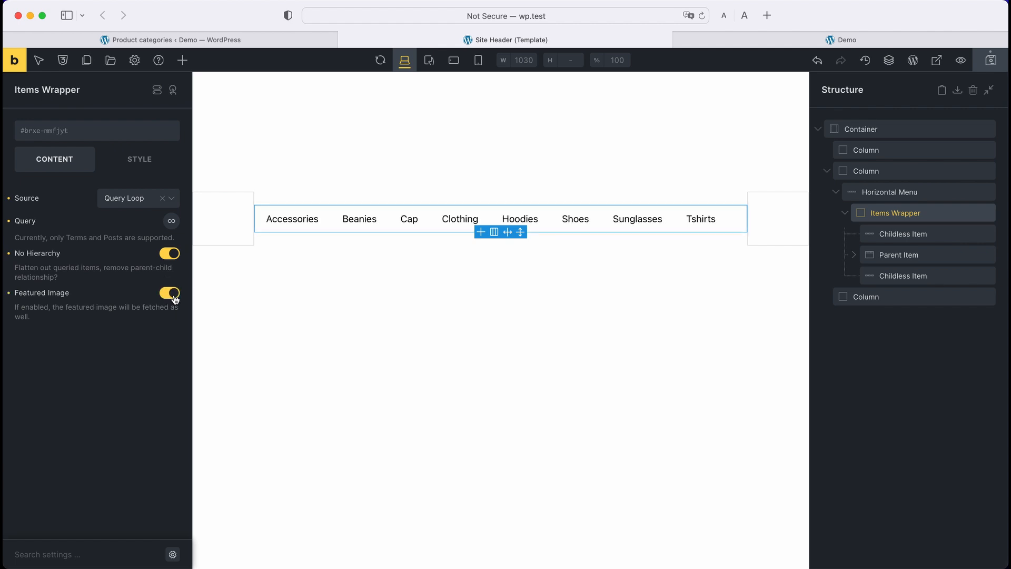
Check the product category images in the WordPress admin and, after saving the header template, on the reloaded Demo page.
click(210, 42)
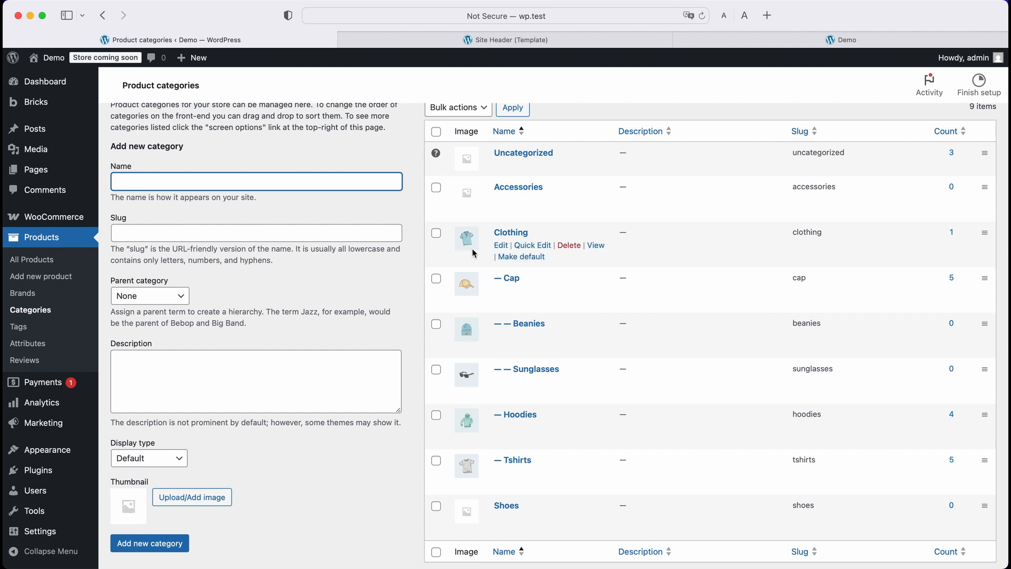
click(626, 42)
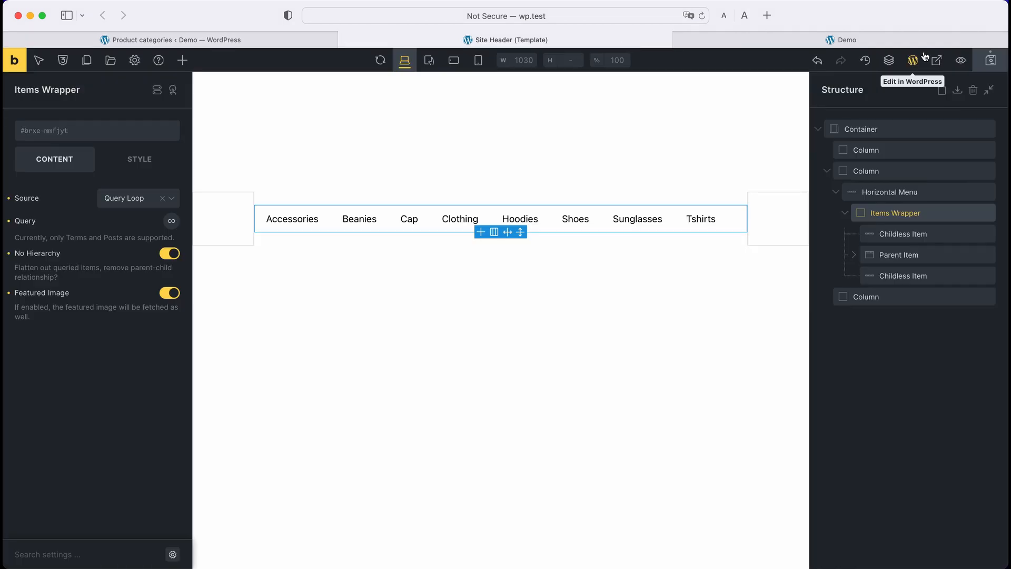
click(990, 60)
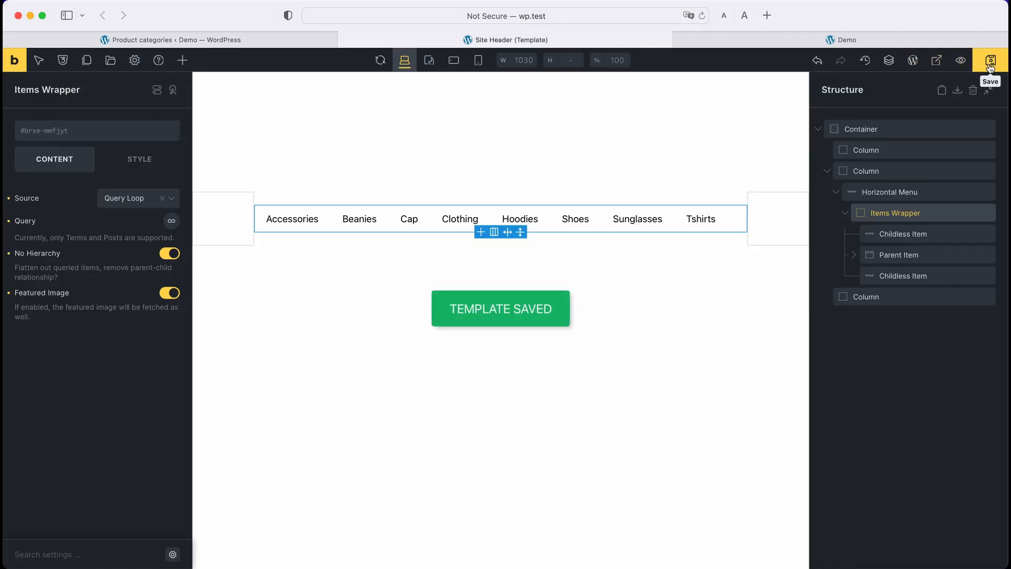
click(837, 40)
click(702, 16)
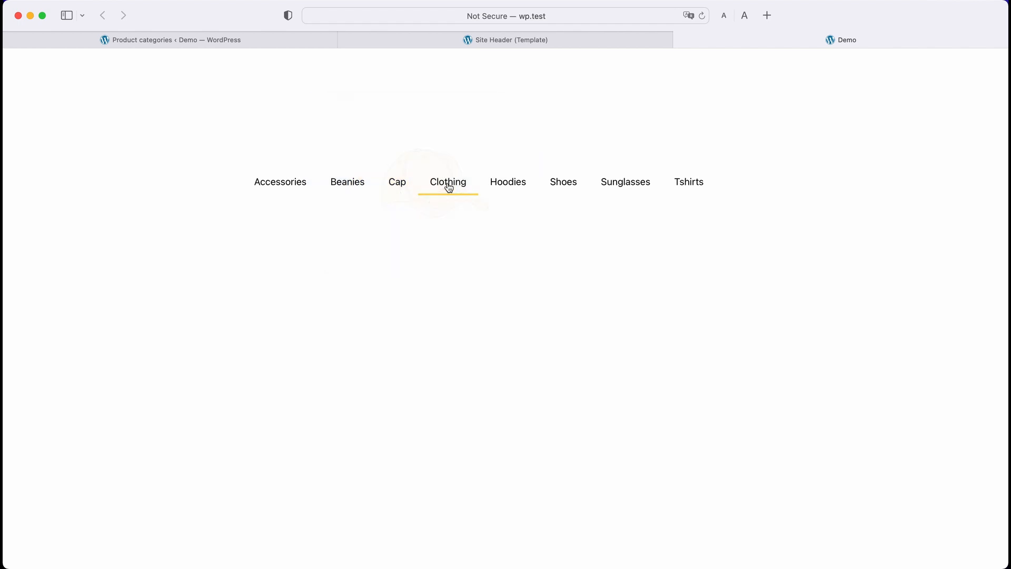
Change the Items Wrapper's Source to WordPress Menu in the Site Header template and select English Menu.
click(466, 42)
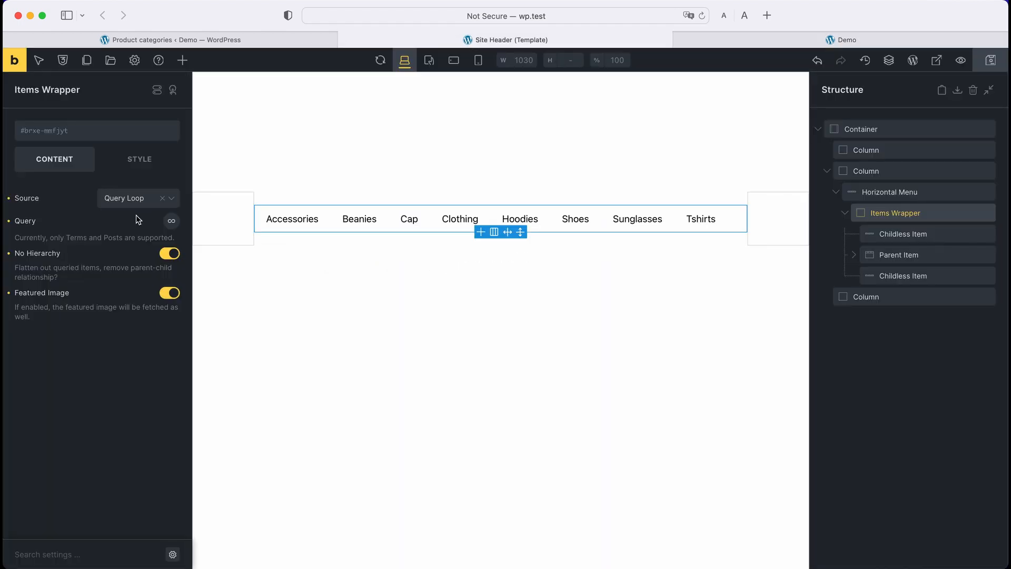
click(162, 197)
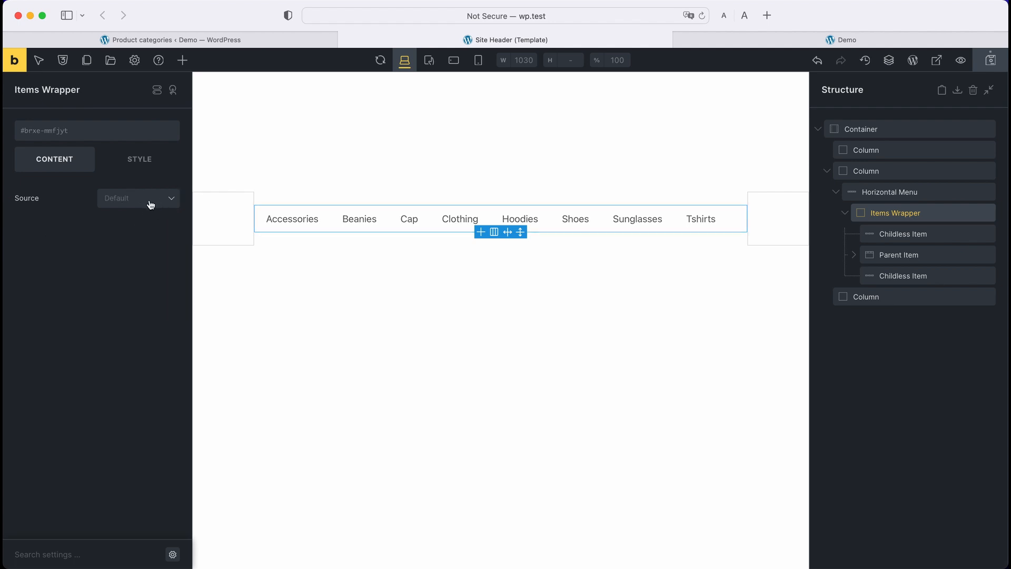
click(150, 204)
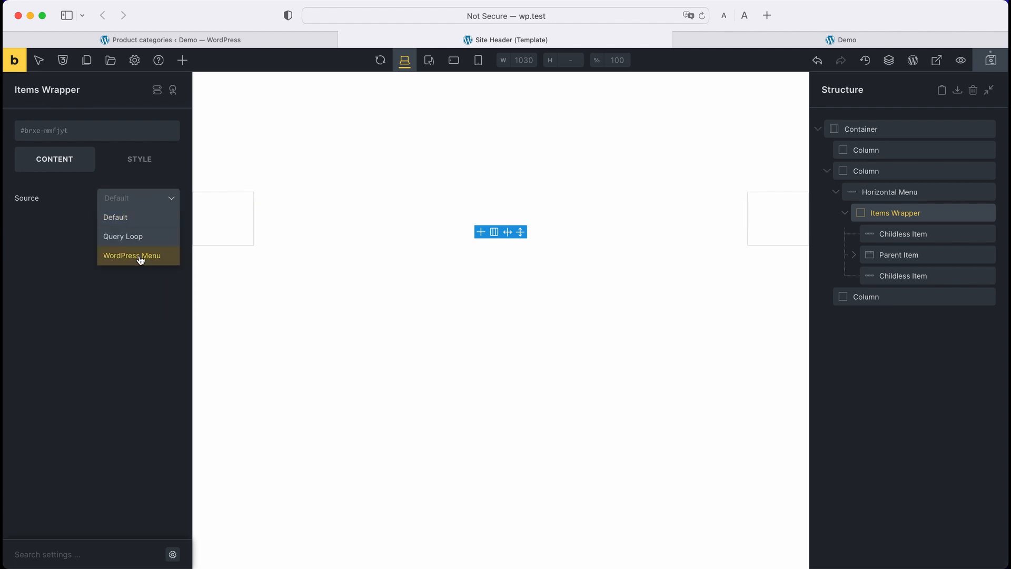
click(141, 256)
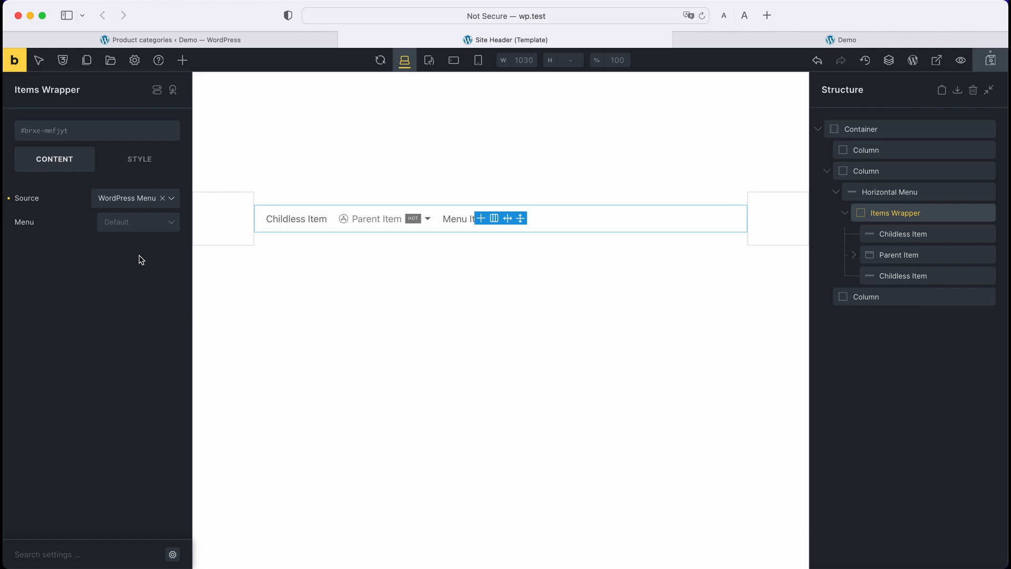
click(141, 228)
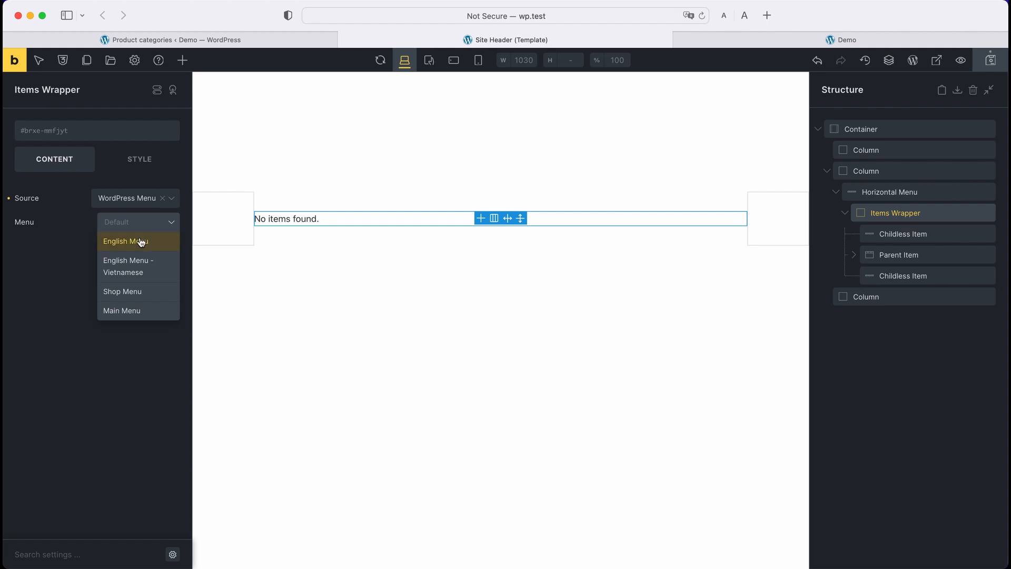
click(141, 241)
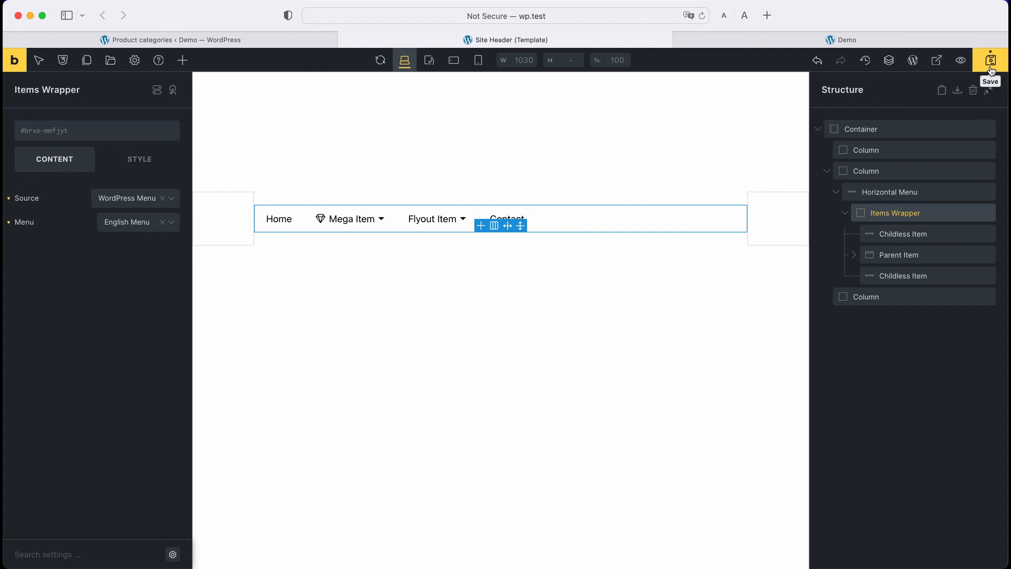
Open the Menus page in the WordPress admin at the English Menu's structure.
click(300, 42)
mouse_move(78, 451)
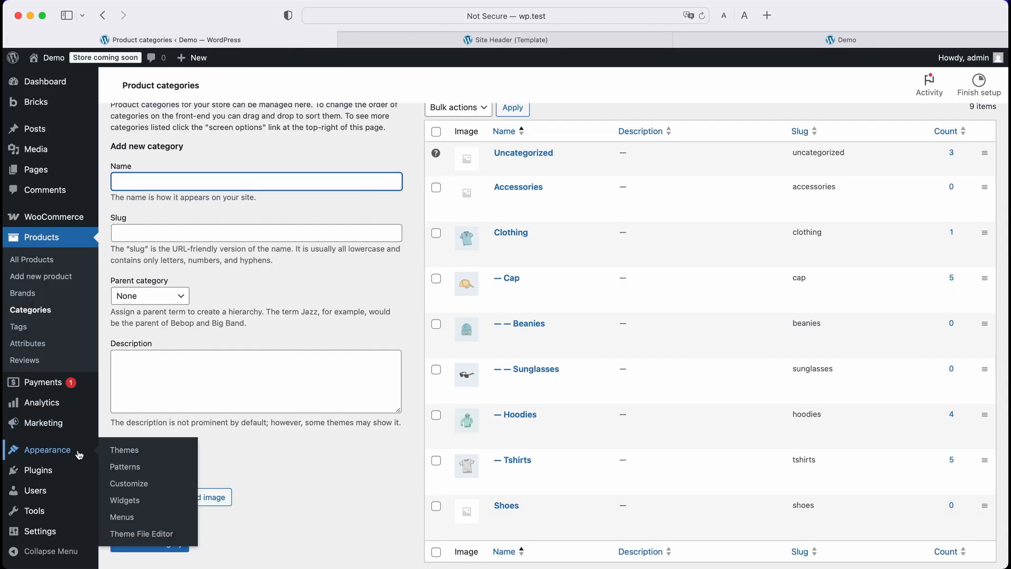
click(131, 515)
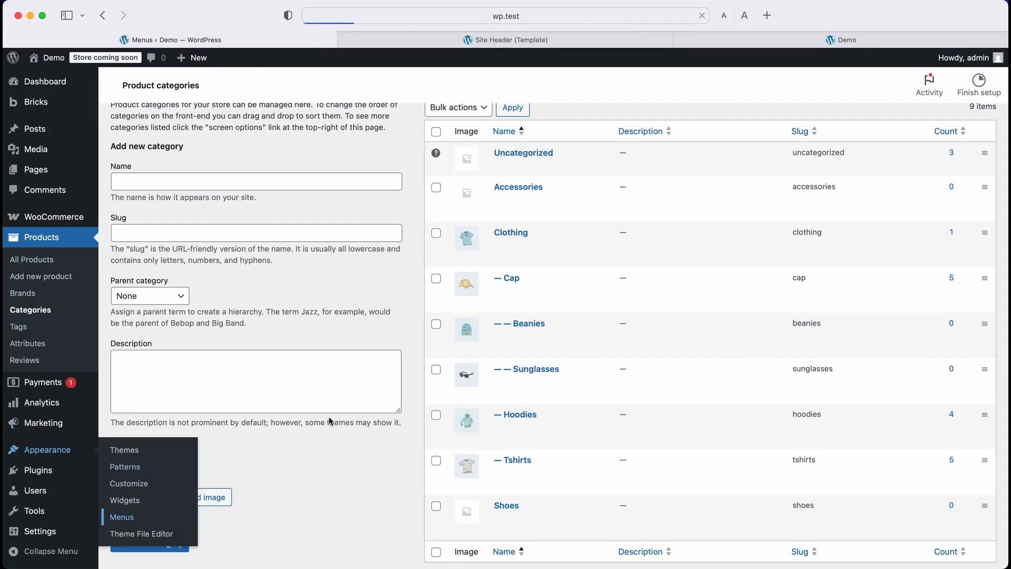
scroll(587, 330, down, 3)
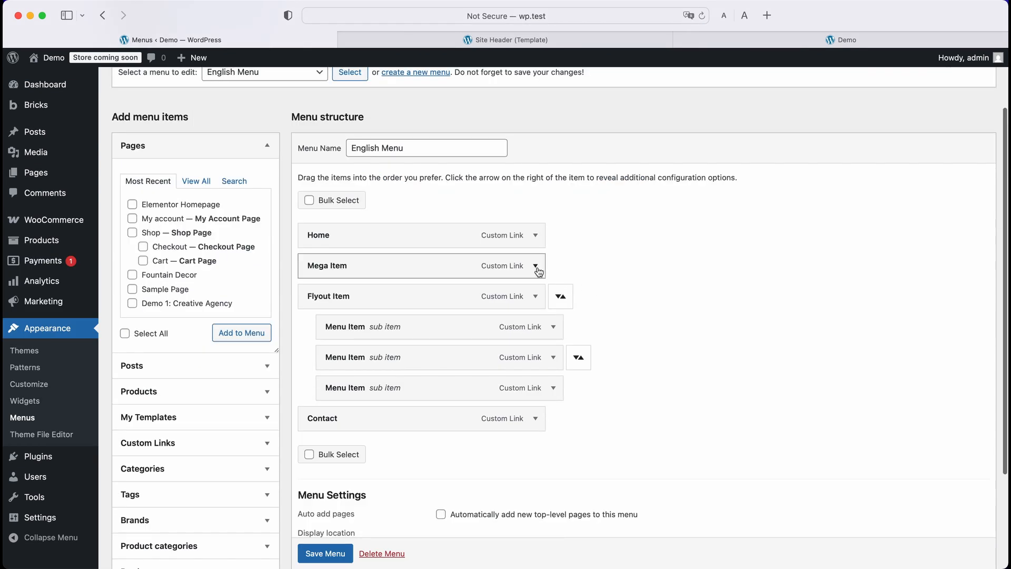
Expand the Mega Item in the English Menu, review its SVG icon field and keep Mega Submenu Template as its mega menu.
click(536, 266)
scroll(448, 339, down, 2)
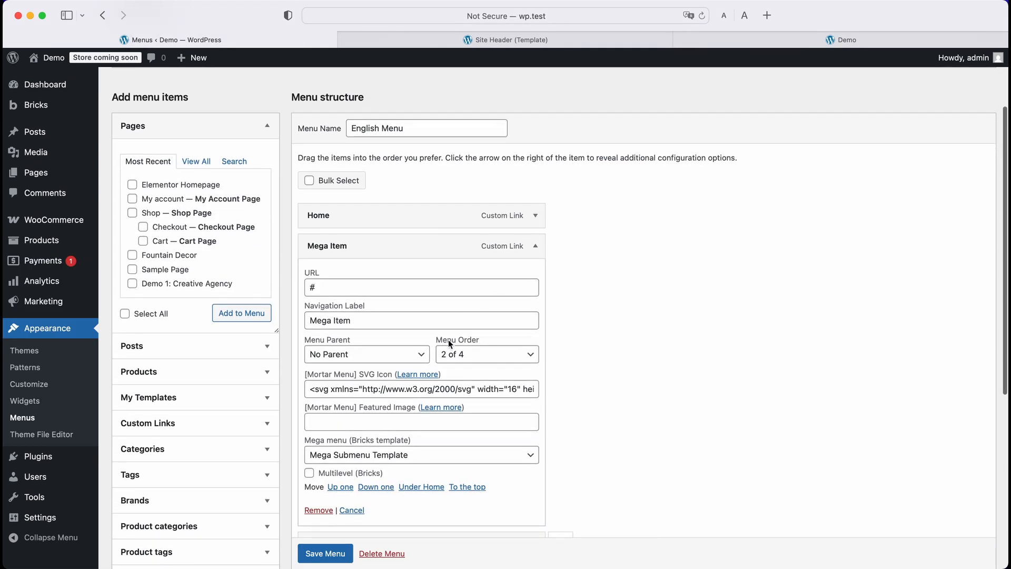
click(382, 354)
scroll(416, 366, left, 1)
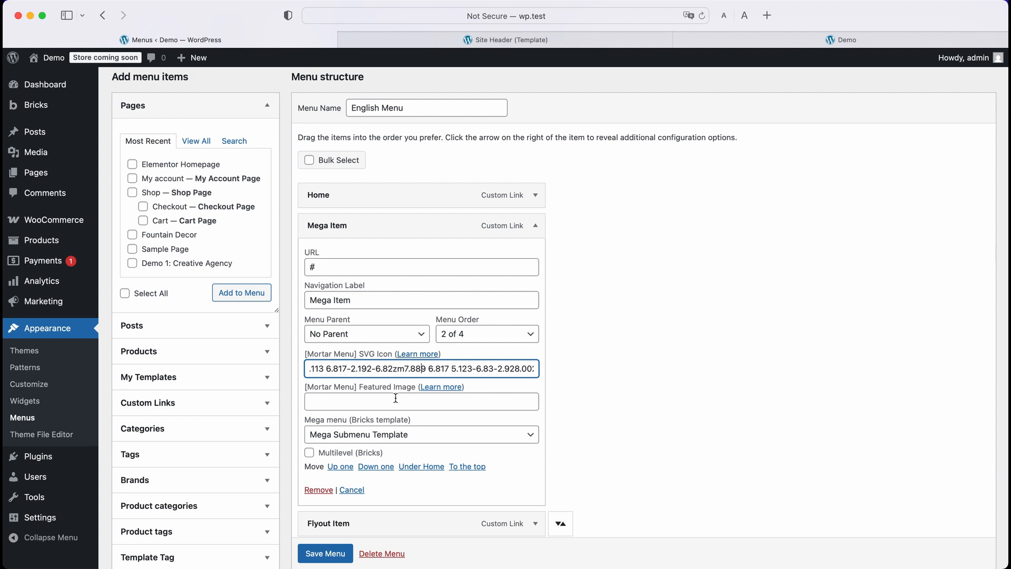
scroll(395, 398, down, 1)
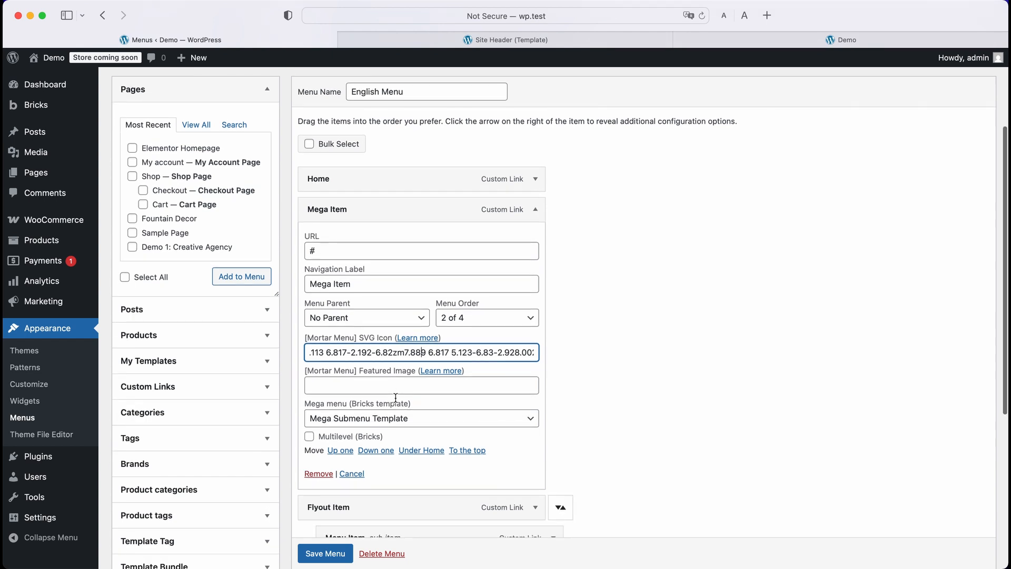
click(387, 415)
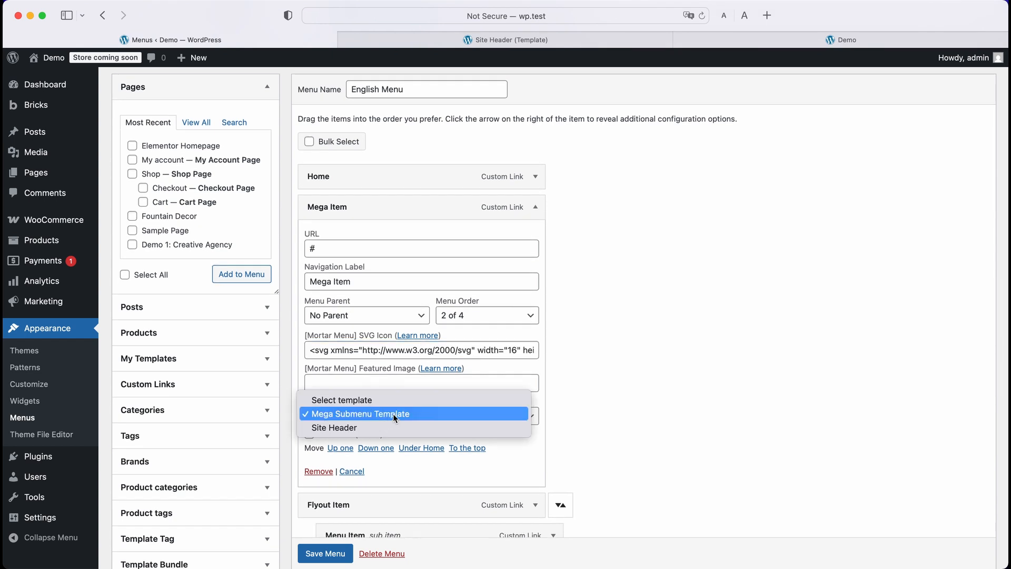
click(393, 413)
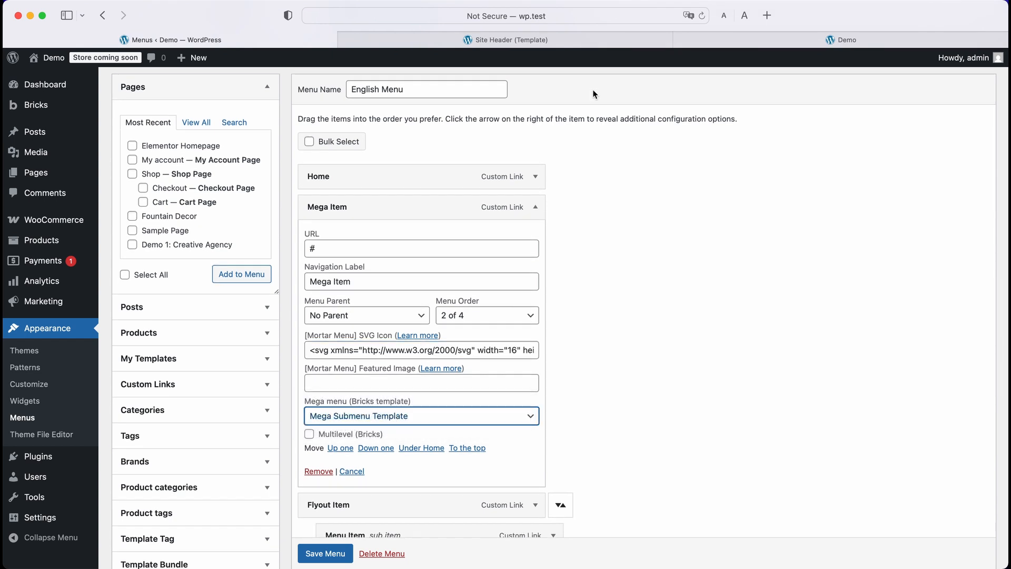
View the Mega Item's submenu on the Demo page, and collapse the item's settings in the WordPress menu structure.
click(766, 43)
mouse_move(358, 187)
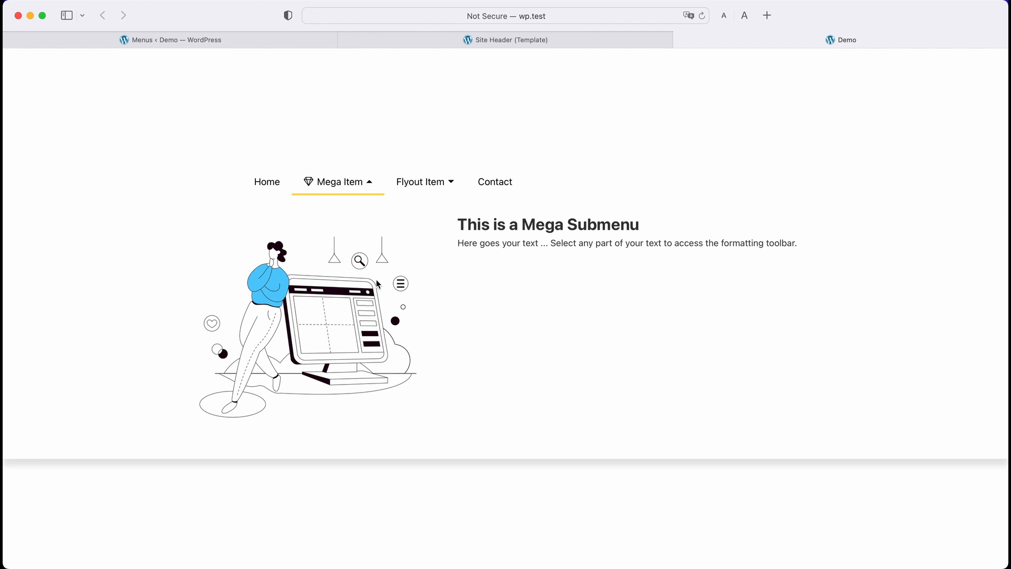
click(298, 41)
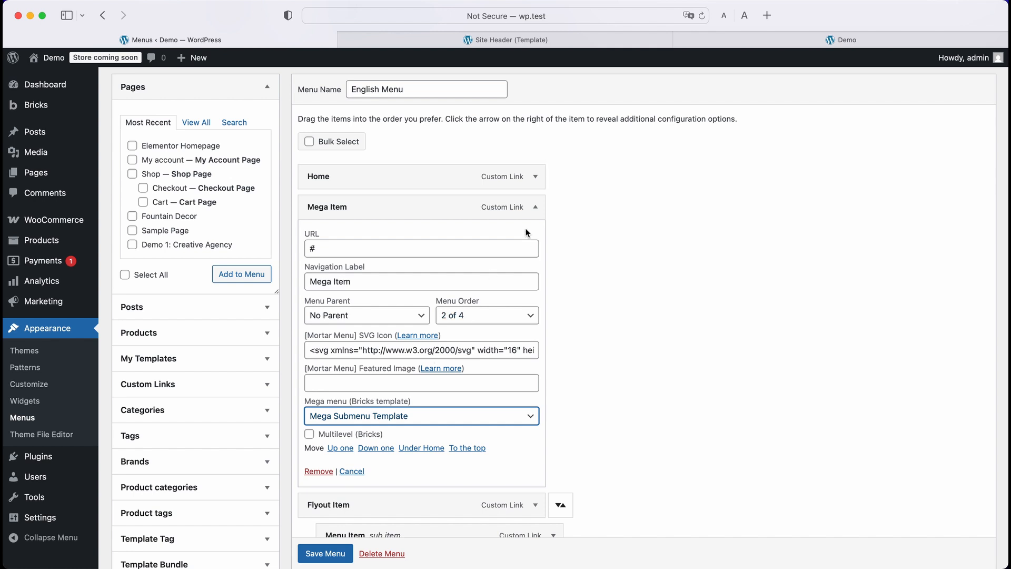
click(534, 207)
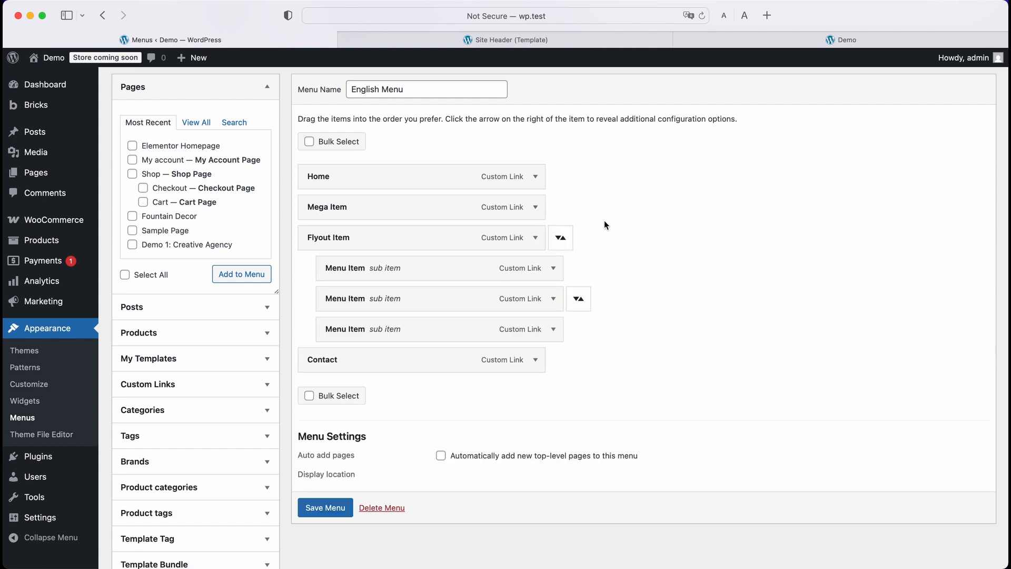
Expand the second sub item under Flyout Item to view its nested items, and collapse both levels.
click(585, 305)
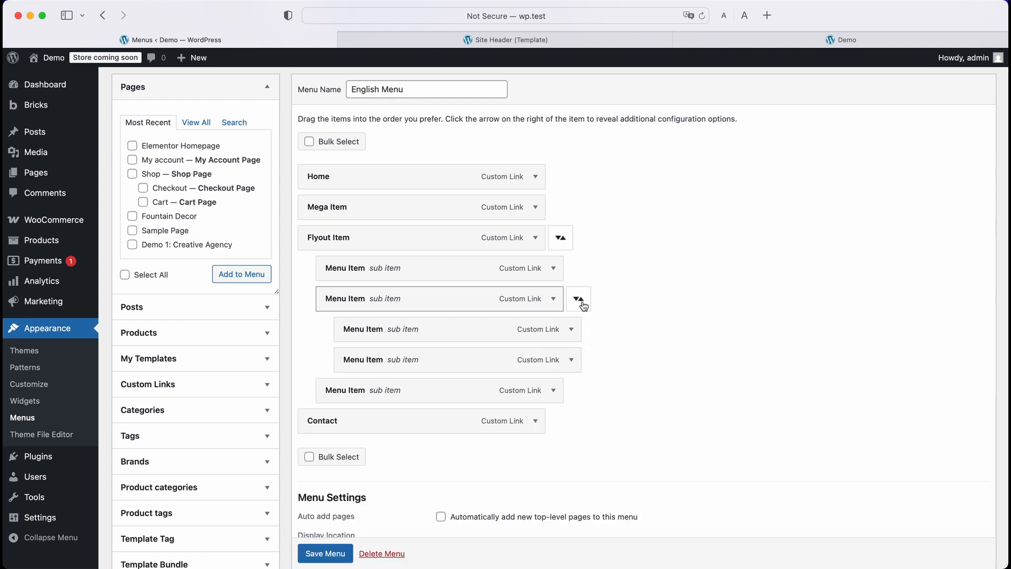
click(582, 304)
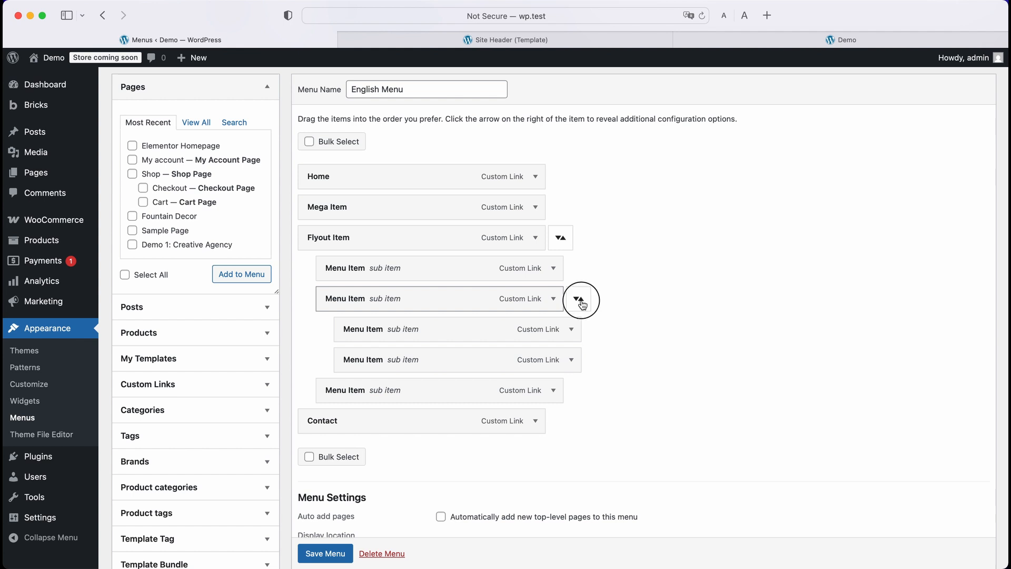
click(565, 245)
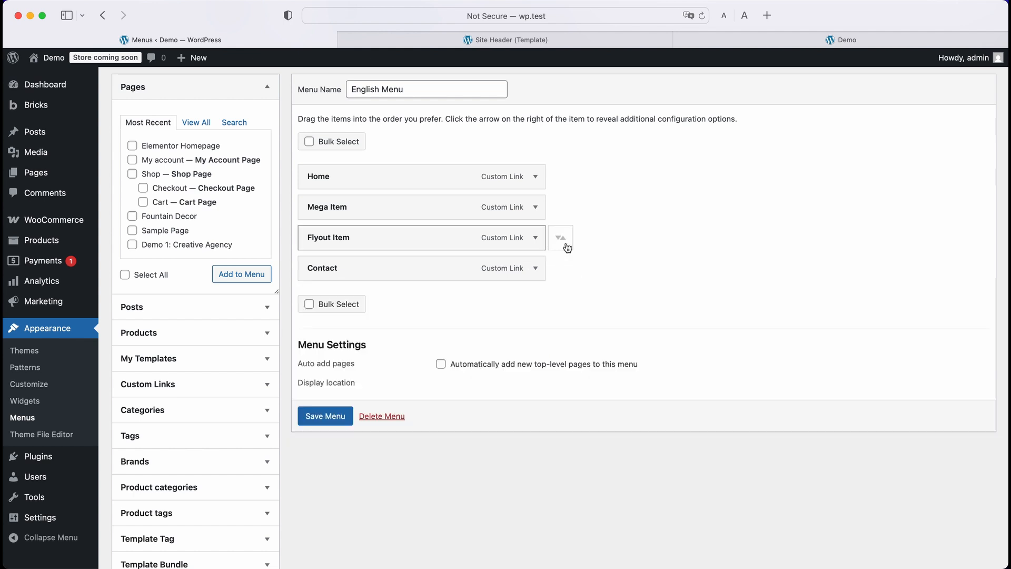
click(703, 16)
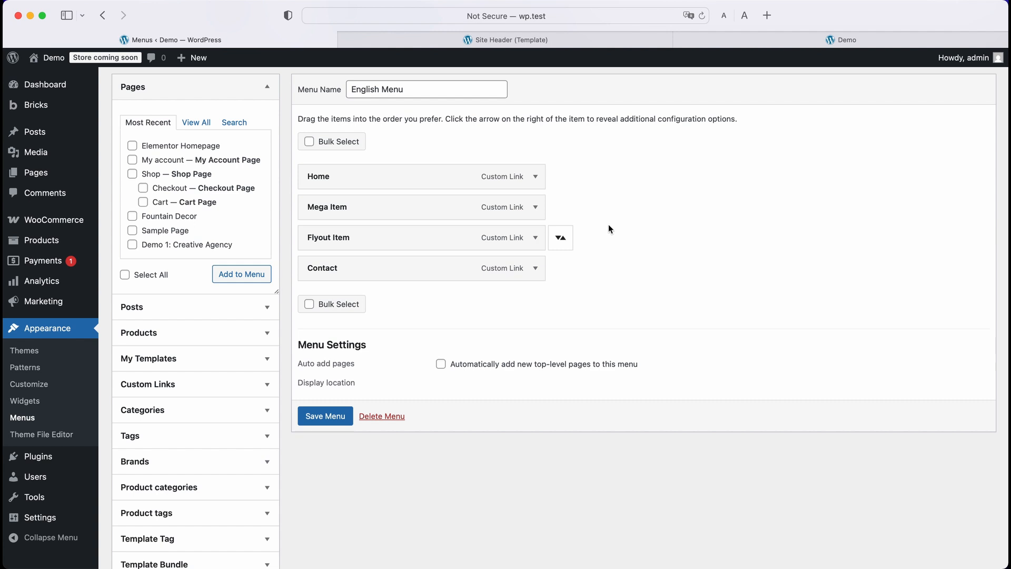
Insert the Multilevel Off-Canvas Menu 001 template from the Mortar Menu source into the empty Site Header template and save it.
click(549, 47)
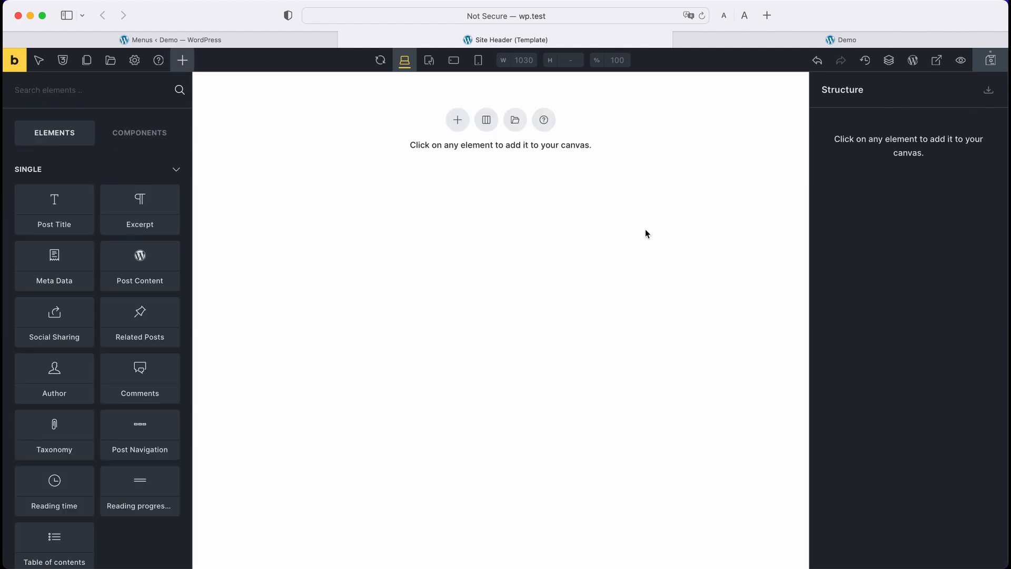
click(515, 120)
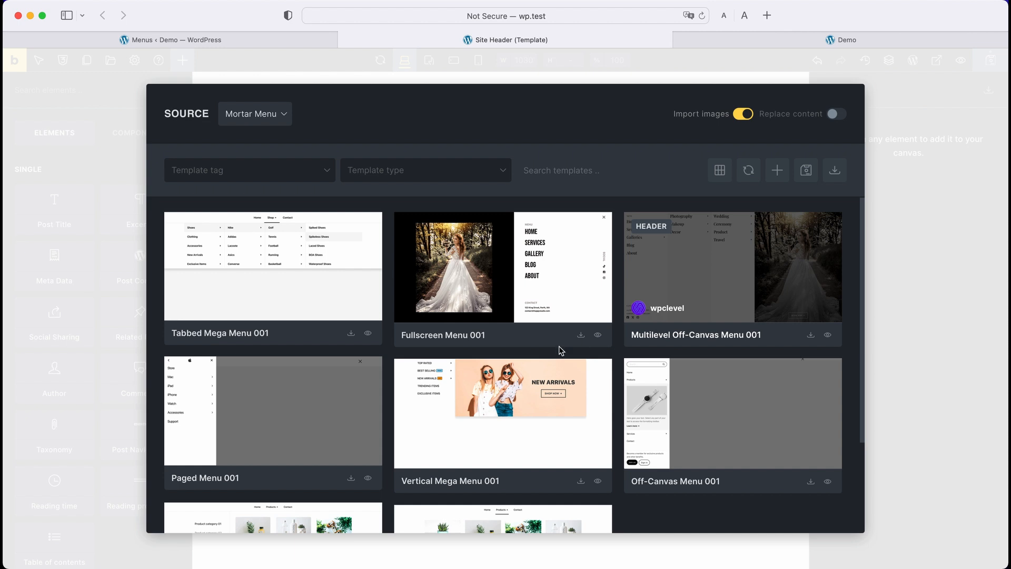
scroll(561, 350, down, 3)
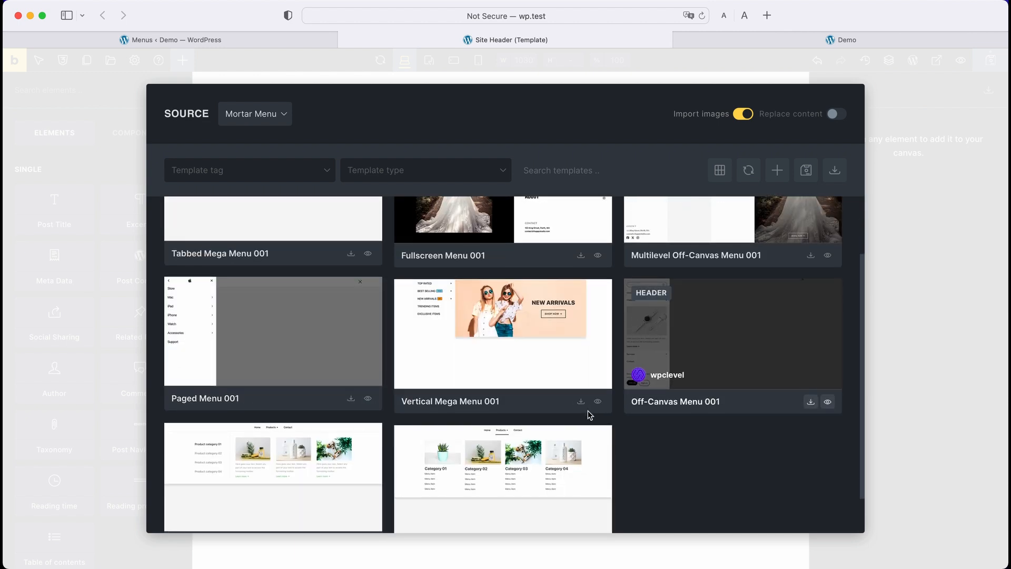
scroll(590, 415, down, 1)
scroll(667, 381, down, 1)
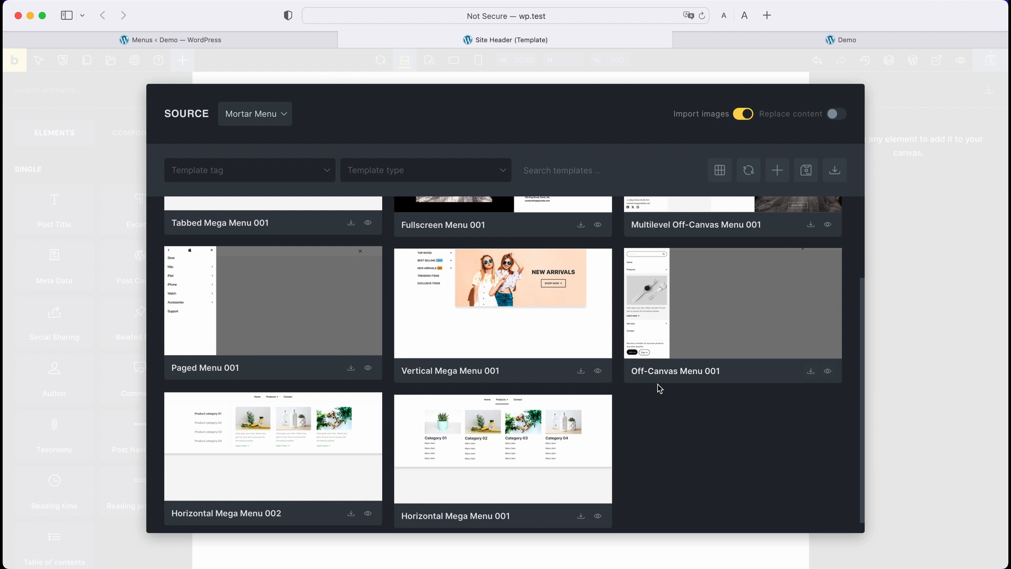
scroll(509, 462, up, 5)
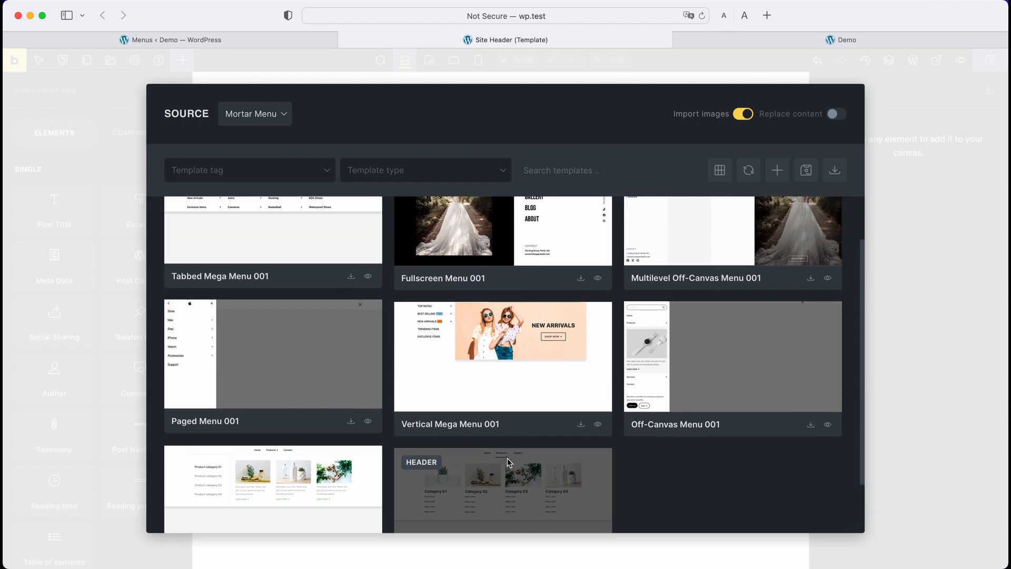
click(809, 337)
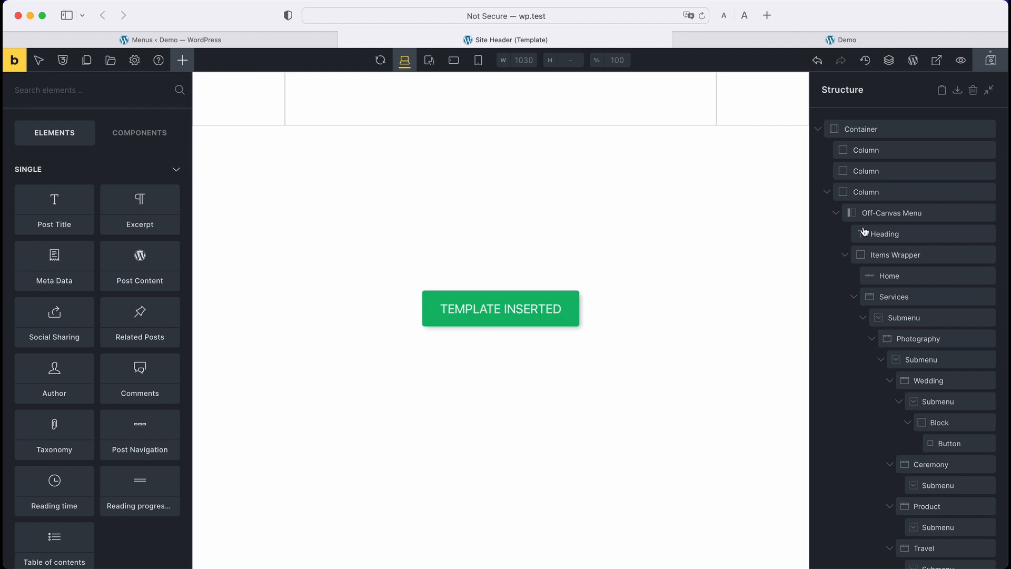
click(990, 61)
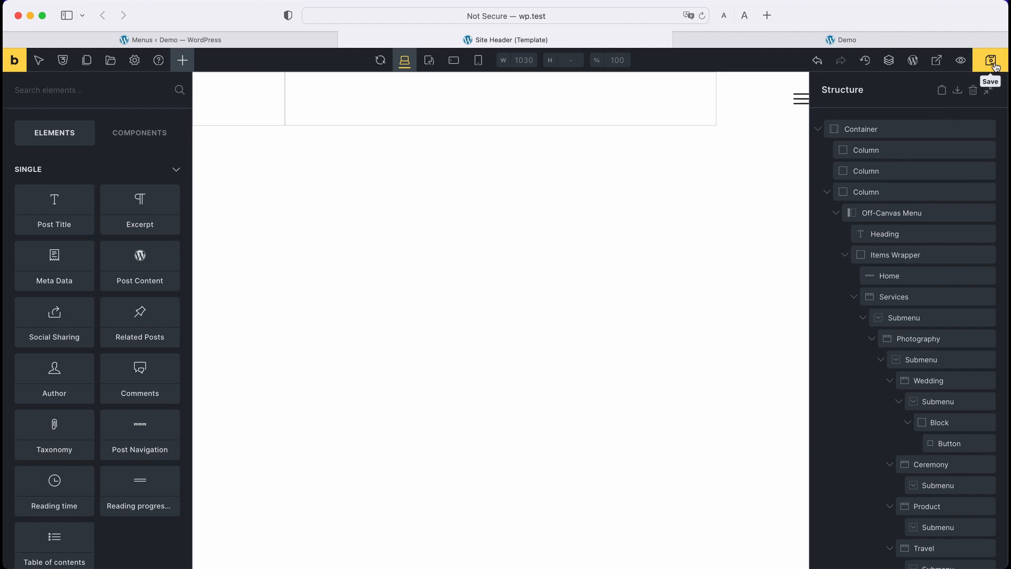
Reload the Demo page and check the multilevel off-canvas menu by opening the Services and Photography submenus.
click(848, 41)
click(703, 16)
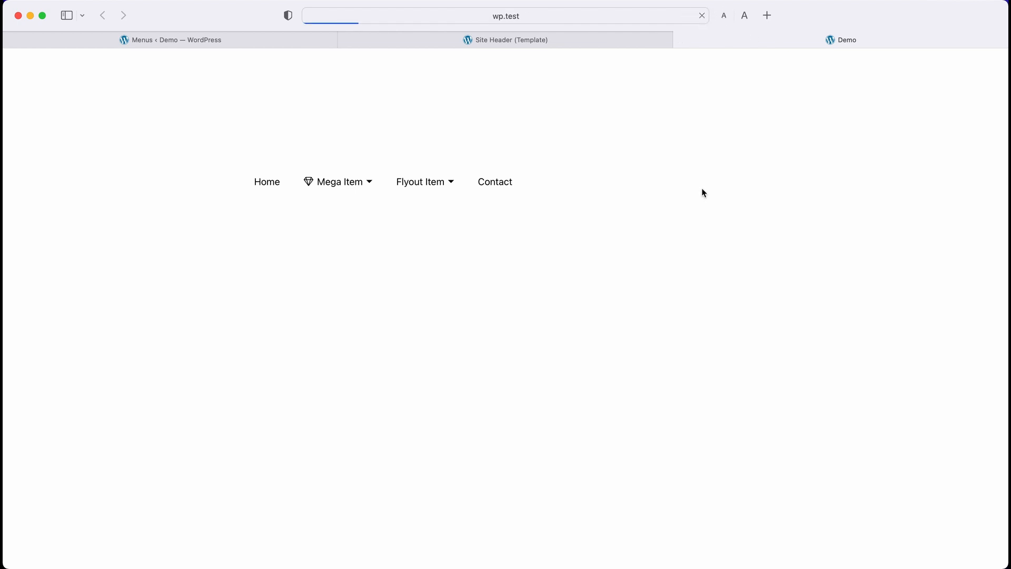
click(826, 69)
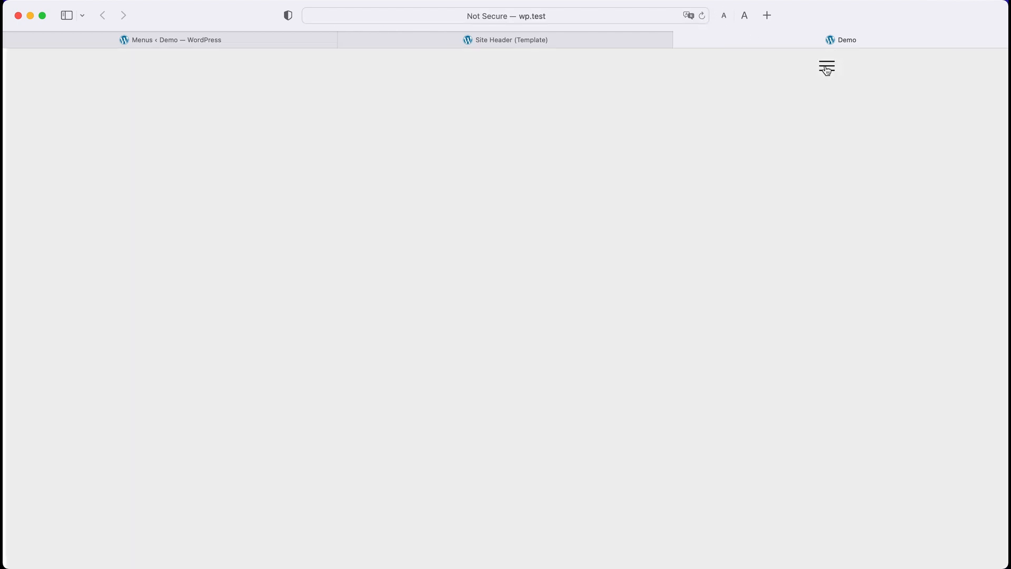
click(174, 128)
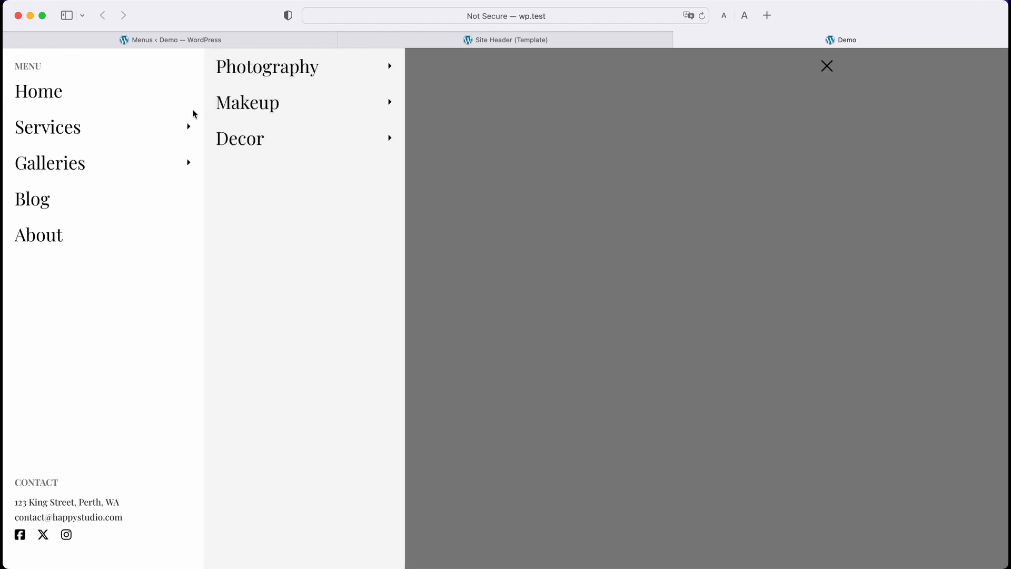
click(271, 75)
mouse_move(471, 74)
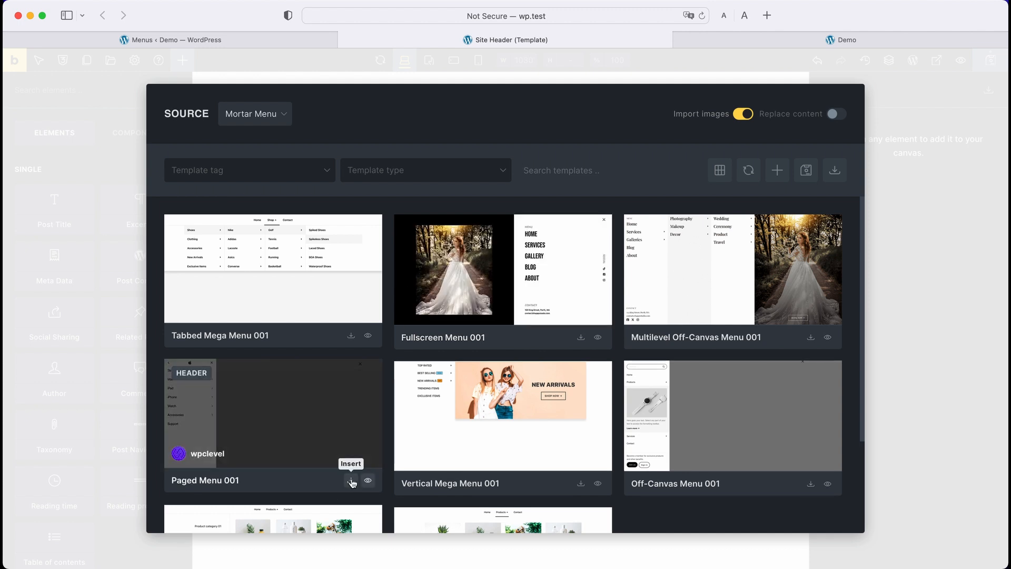
Insert the Paged Menu 001 template into the Site Header, save it and reload the Demo page.
click(351, 481)
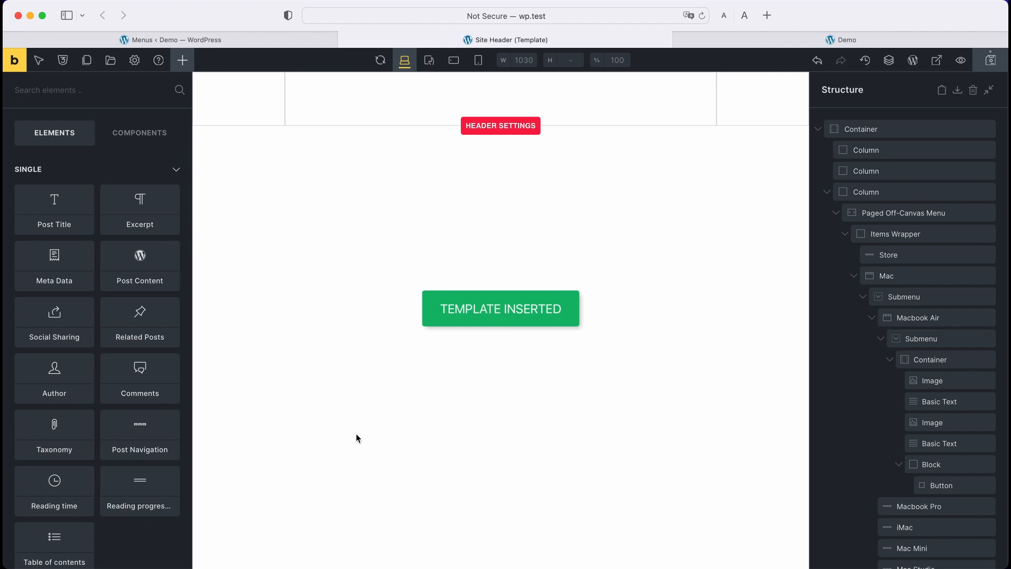
click(990, 69)
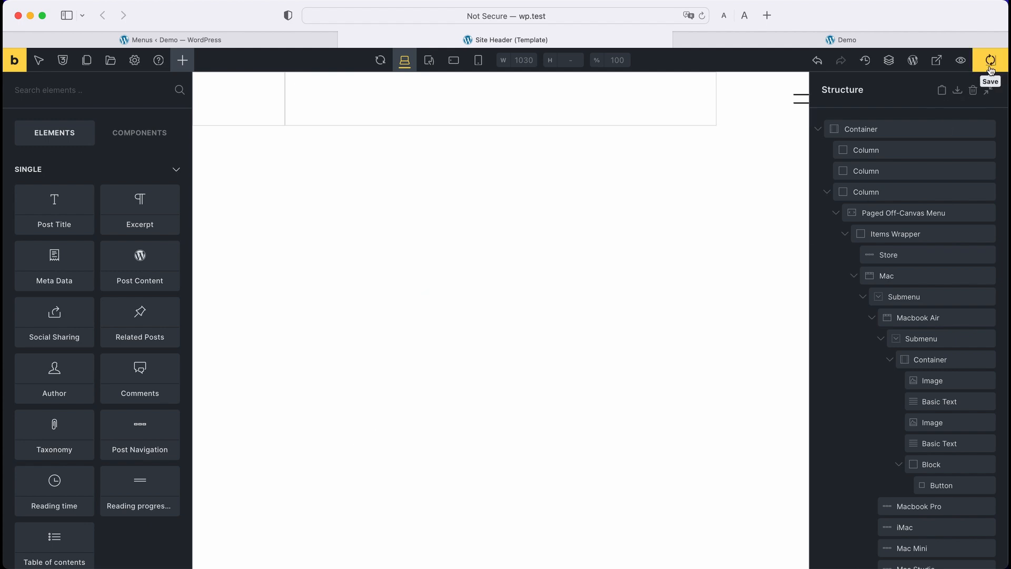
click(825, 40)
click(702, 16)
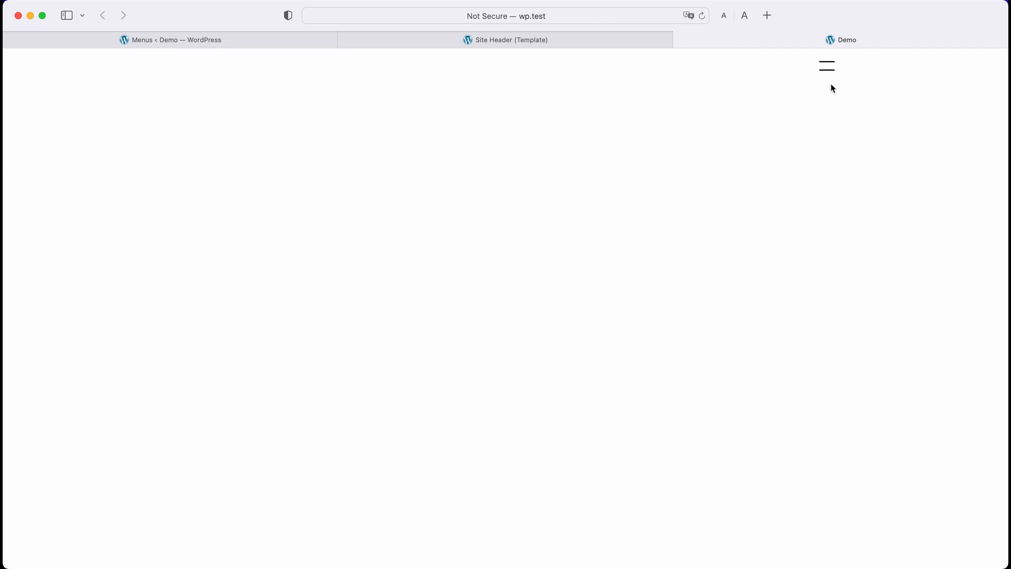
Open the paged off-canvas menu on the Demo page and browse the Mac, Macbook Air and iPad pages, returning to the main level.
click(829, 73)
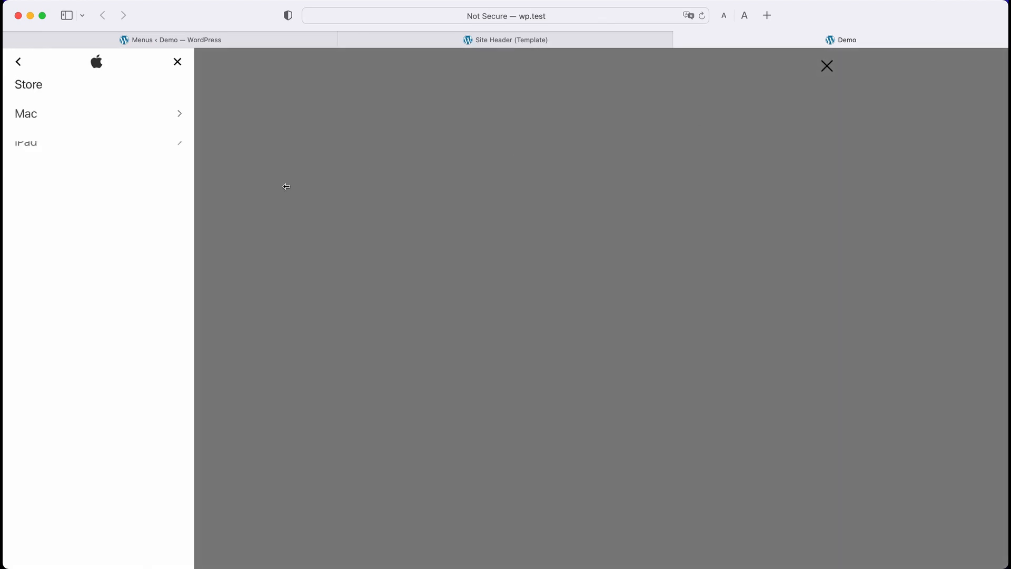
click(180, 126)
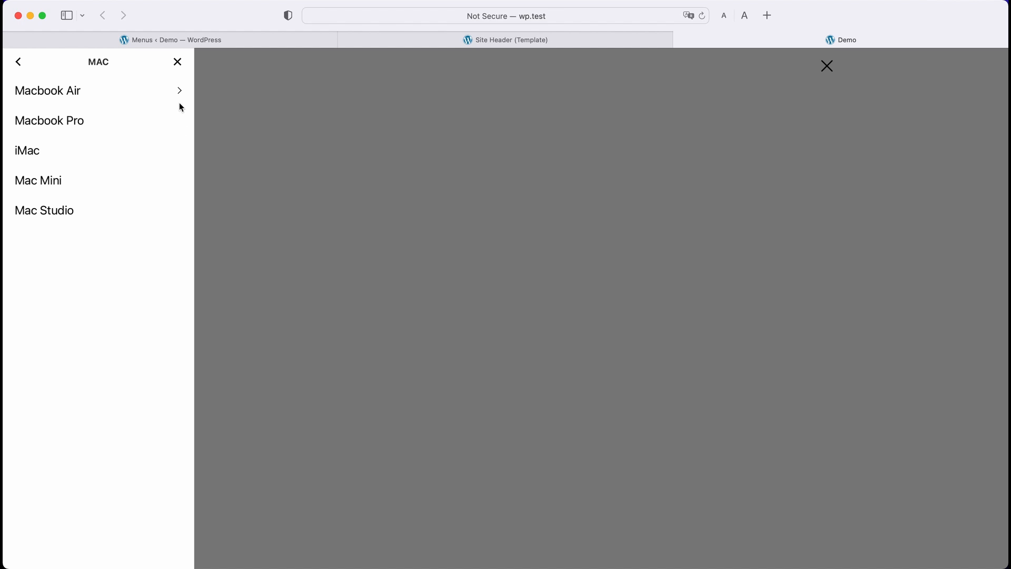
click(181, 99)
click(21, 64)
click(21, 63)
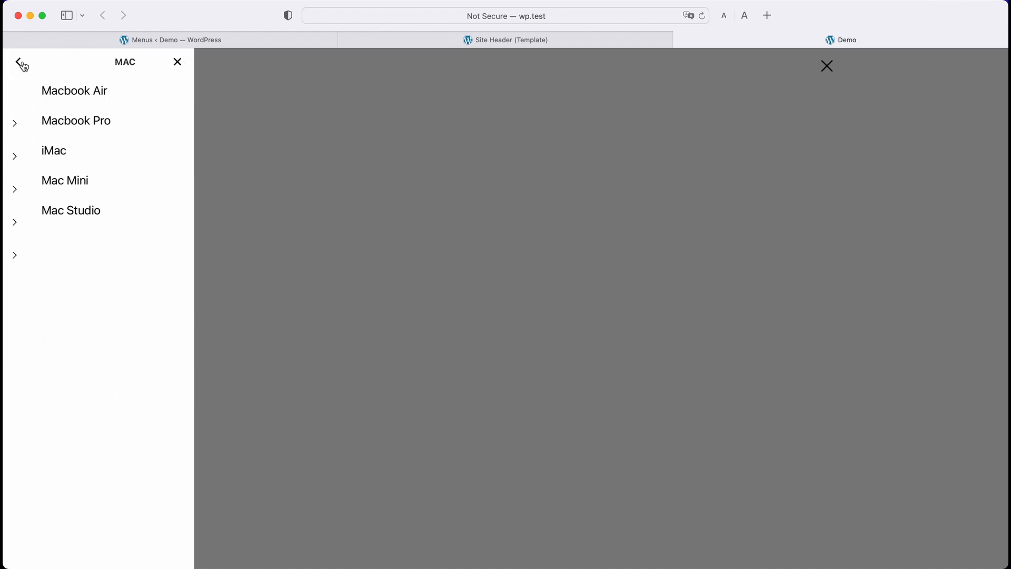
click(179, 156)
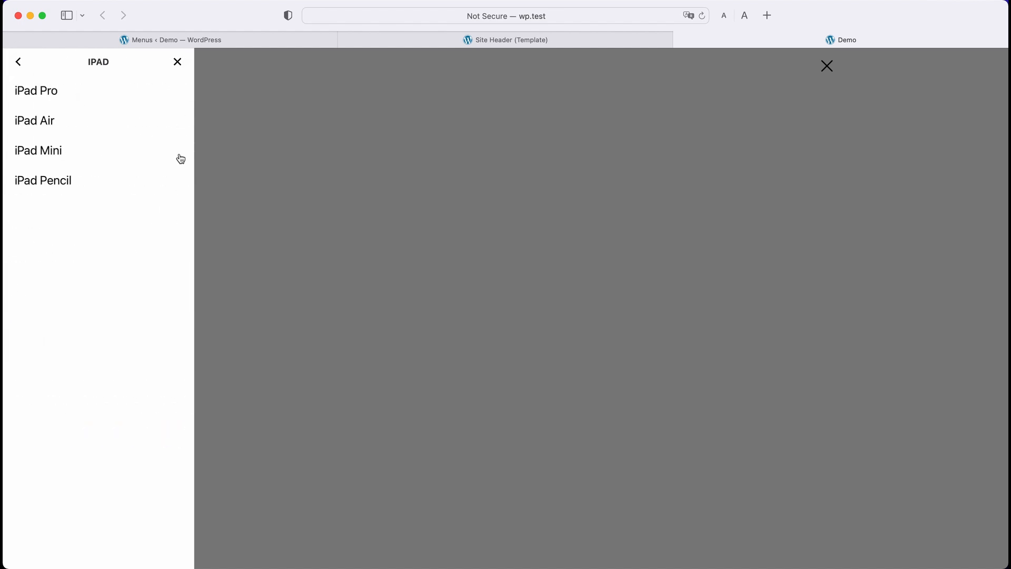
click(17, 63)
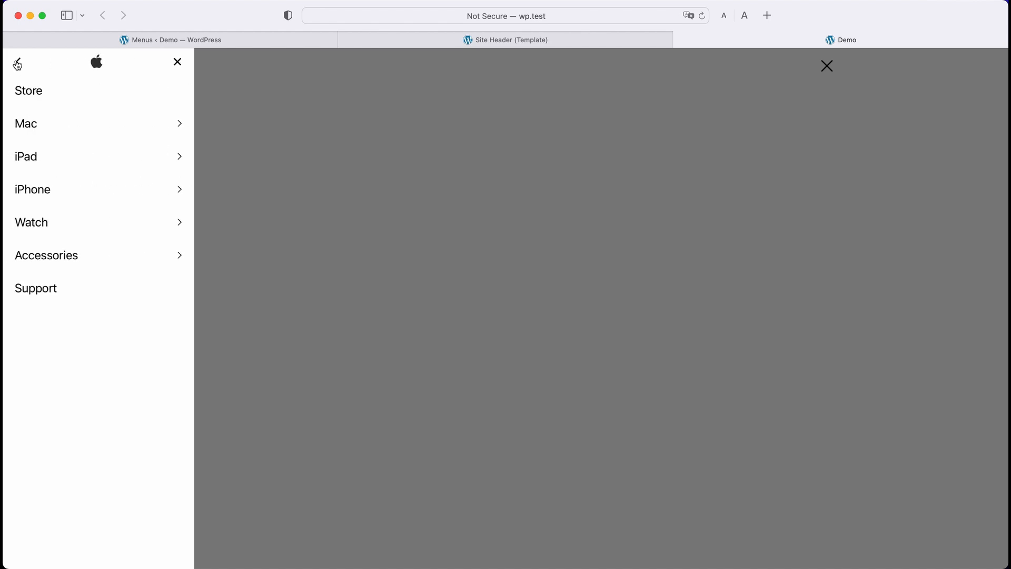
click(18, 62)
Insert the Tabbed Mega Menu 001 template into the Site Header, save it and reload the Demo page.
key(ctrl+shift+Tab)
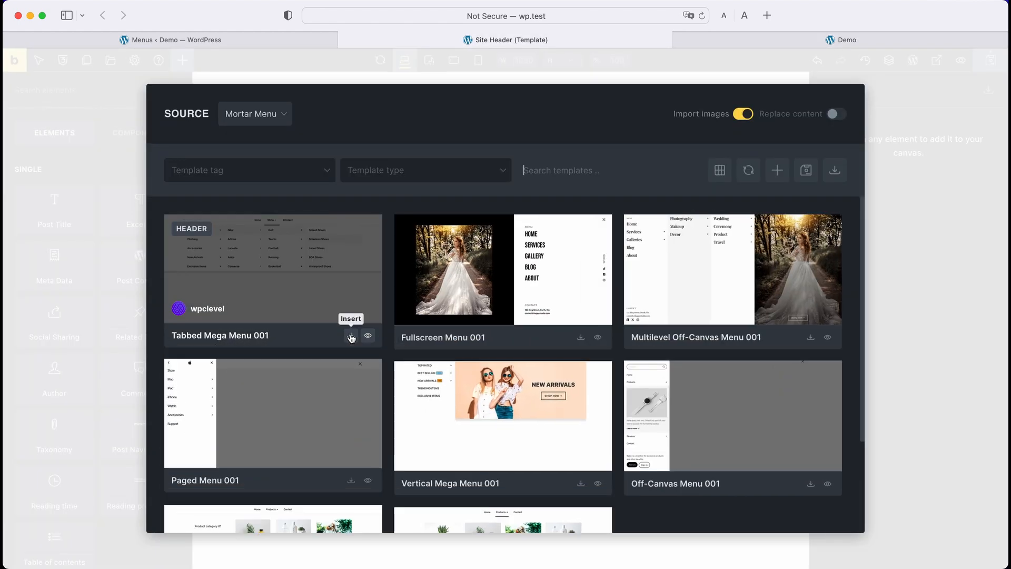
click(350, 336)
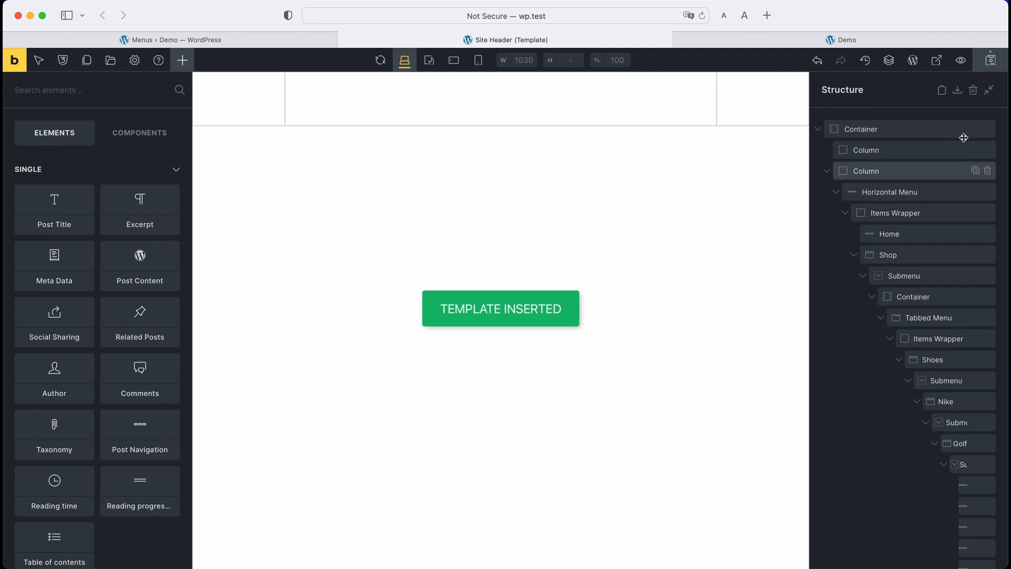
click(997, 60)
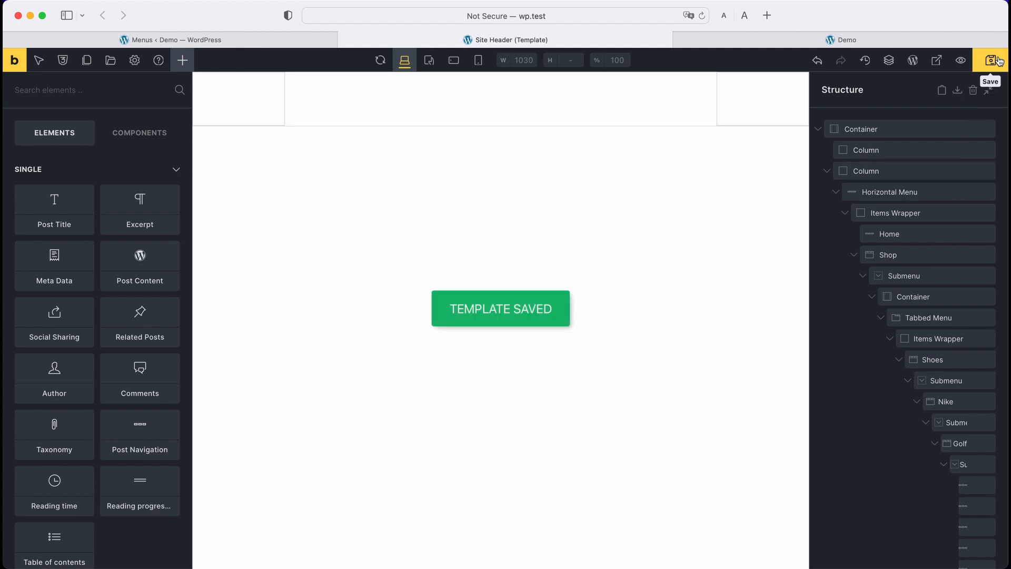
click(750, 38)
click(703, 16)
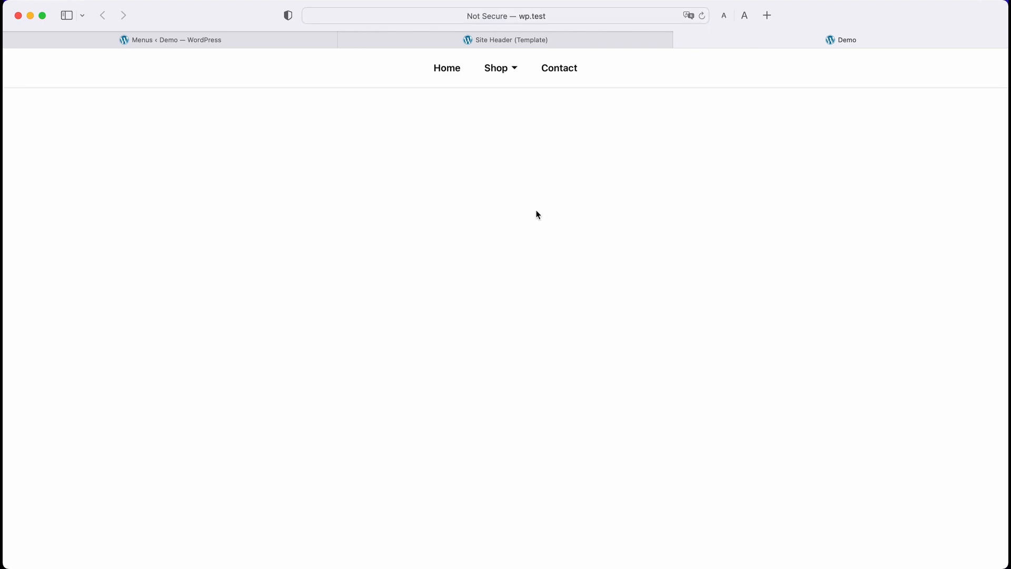
Open the Shop mega menu on the Demo page and browse through the Shoes, Nike and Golf tabs.
click(496, 70)
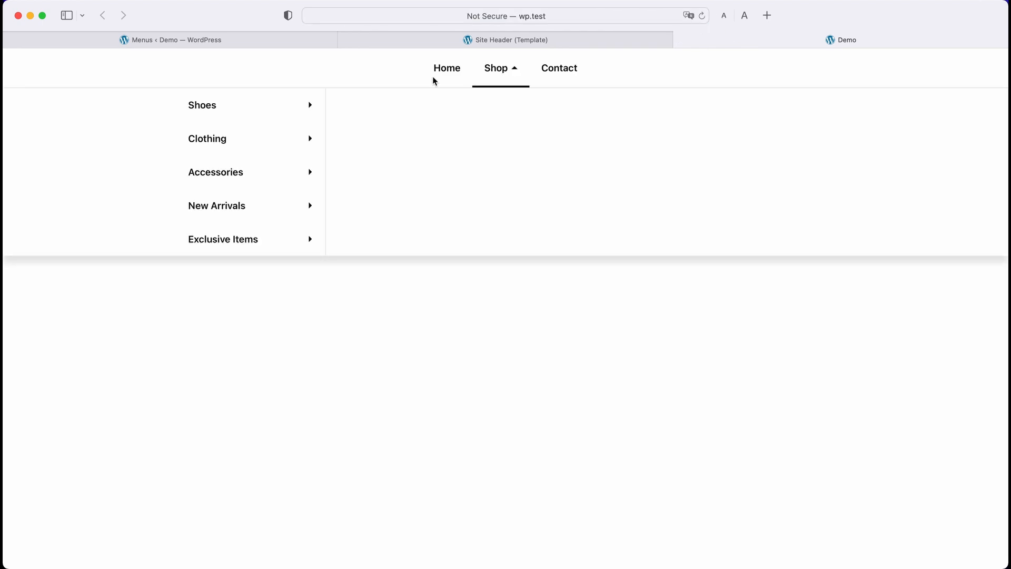
click(259, 106)
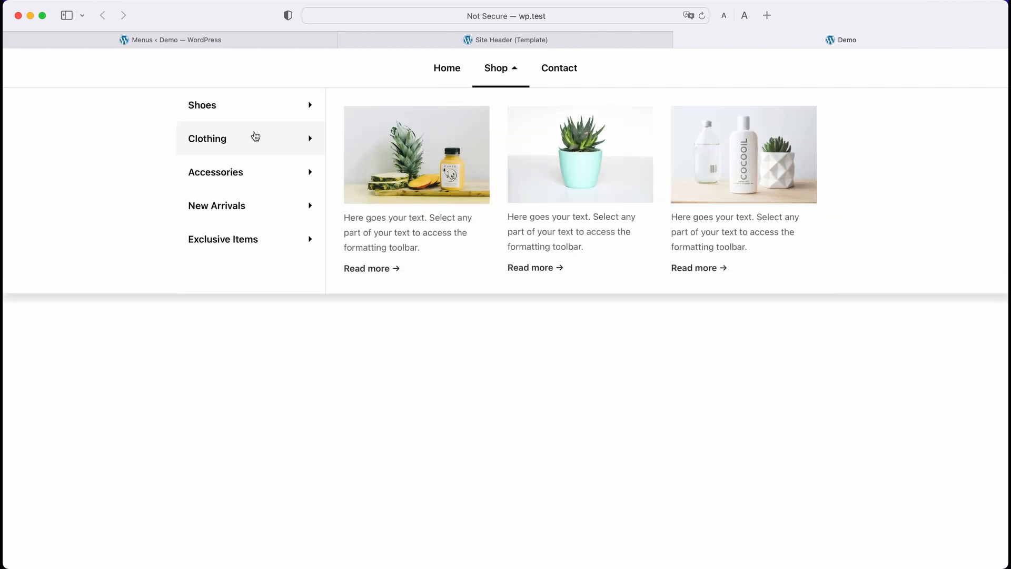
mouse_move(416, 112)
mouse_move(550, 110)
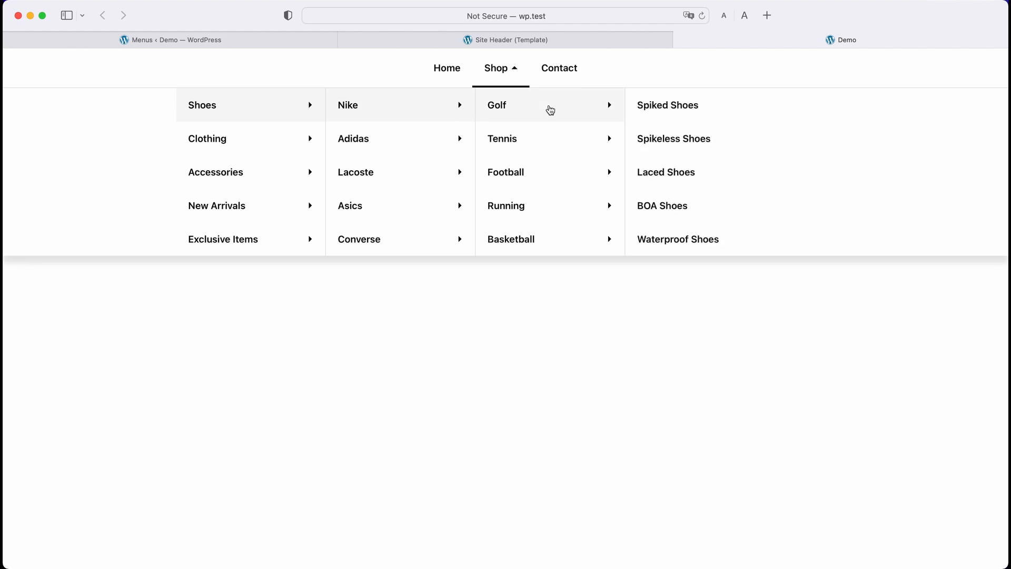
Select the Horizontal Menu in the Site Header template and review its General and Top-Level Item settings down to the pointer options.
click(497, 40)
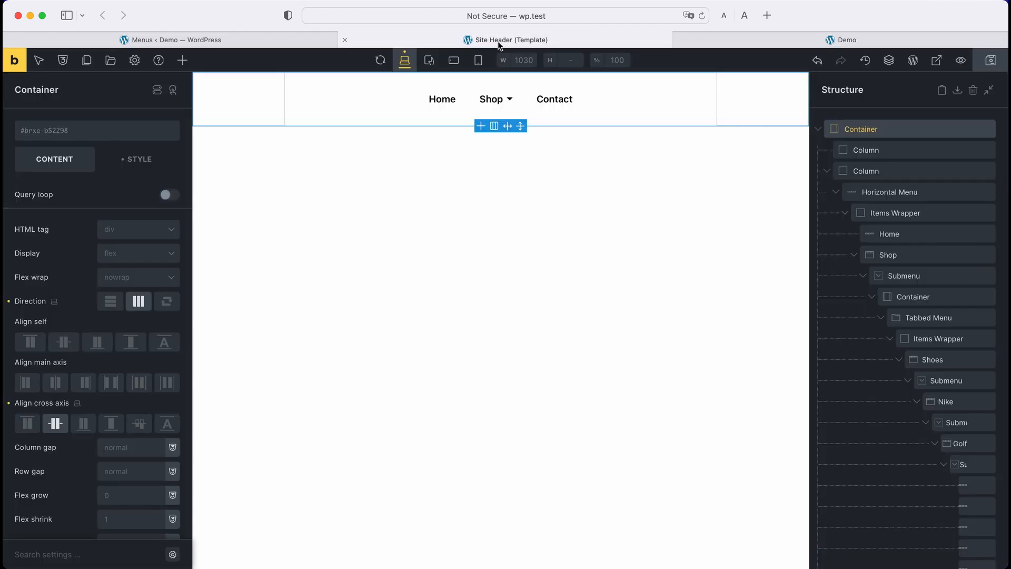
click(918, 192)
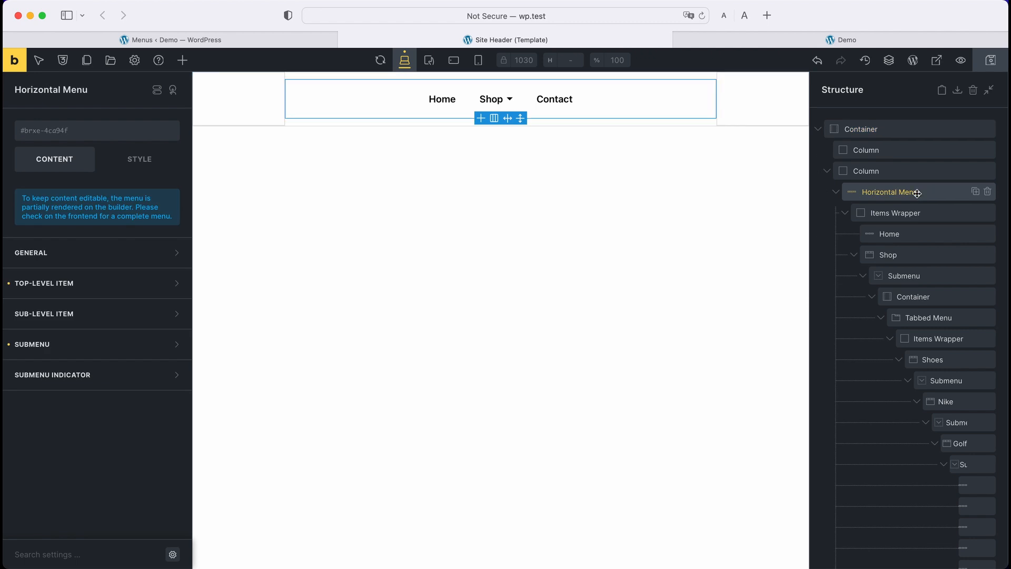
click(137, 257)
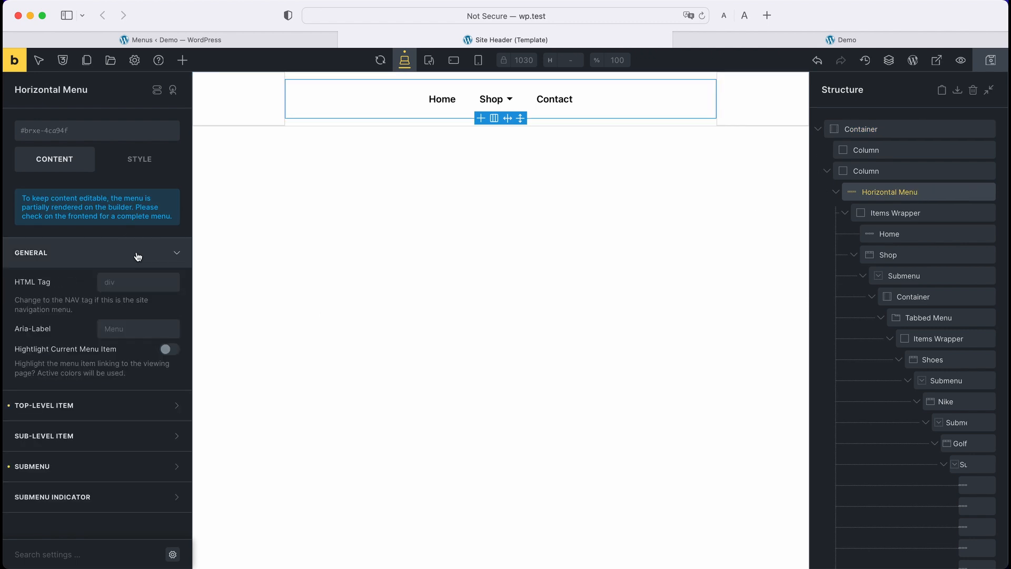
click(102, 406)
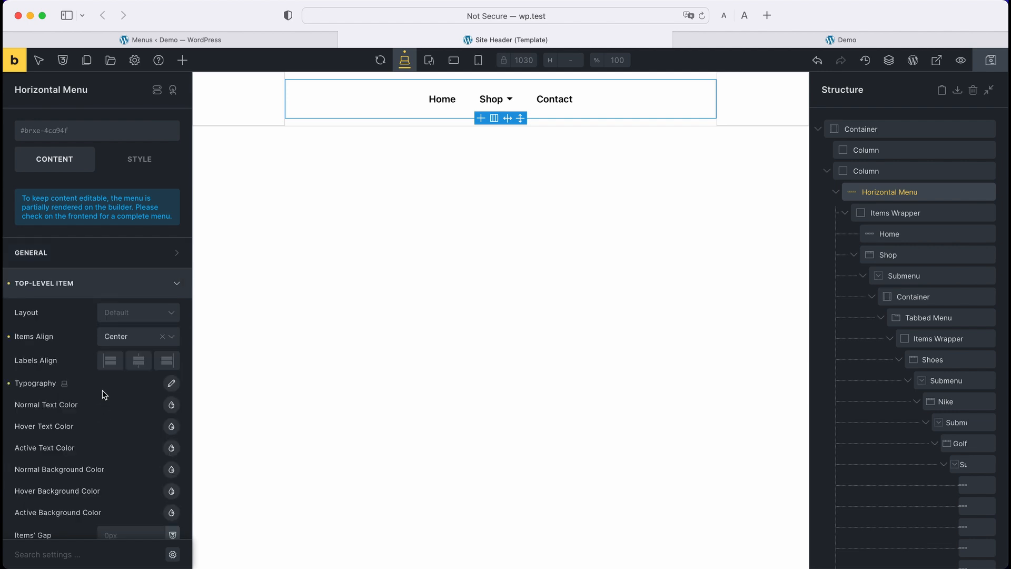
scroll(102, 368, down, 3)
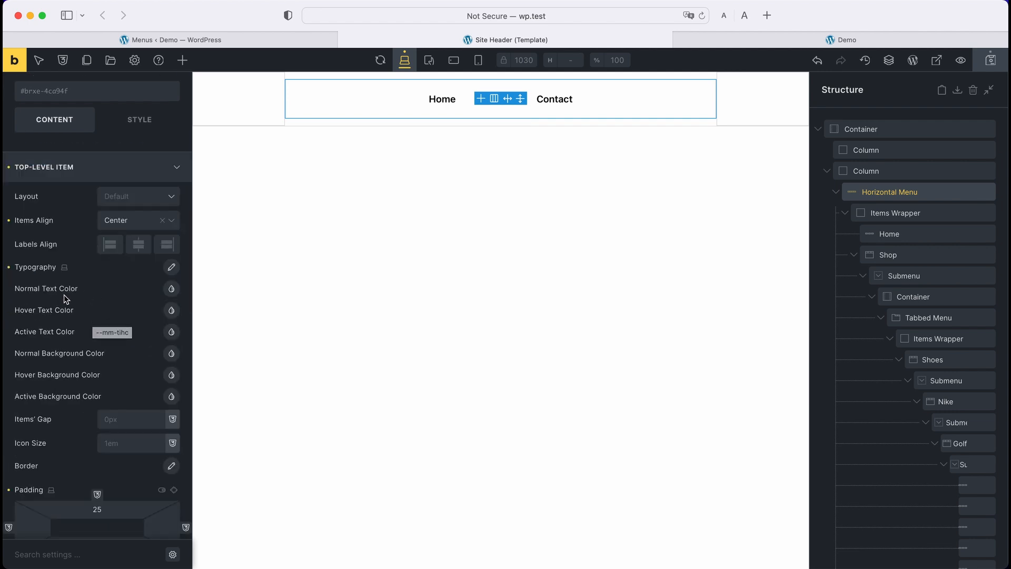
scroll(97, 316, down, 5)
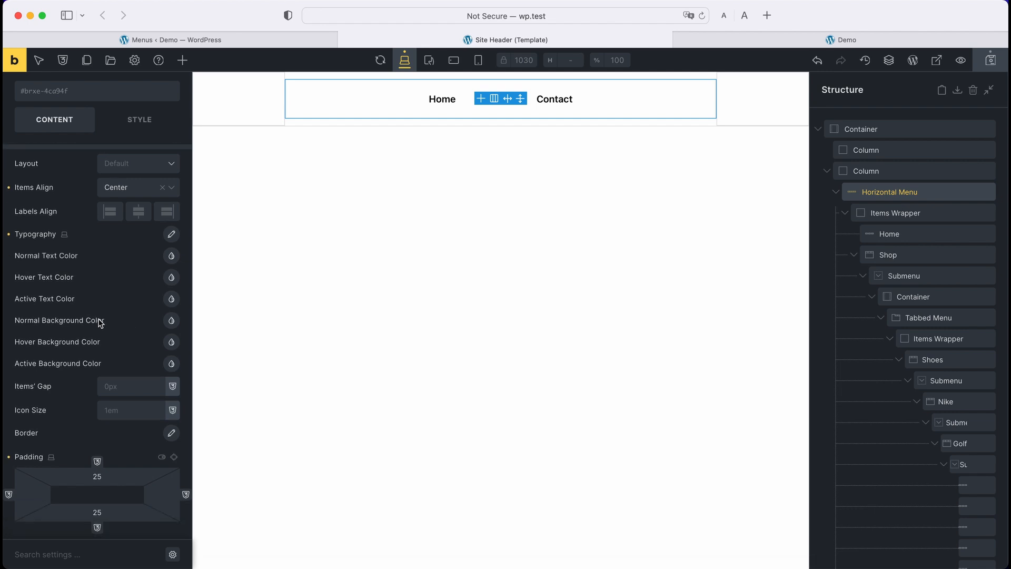
scroll(103, 351, down, 2)
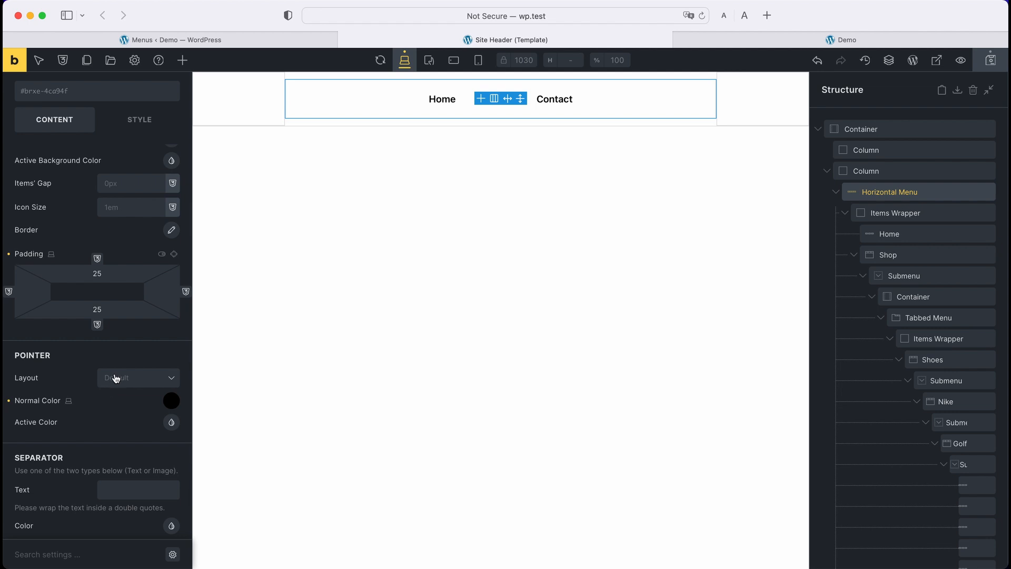
Check the pointer effect on the Shop item of the Demo page and return to the Site Header template.
click(766, 34)
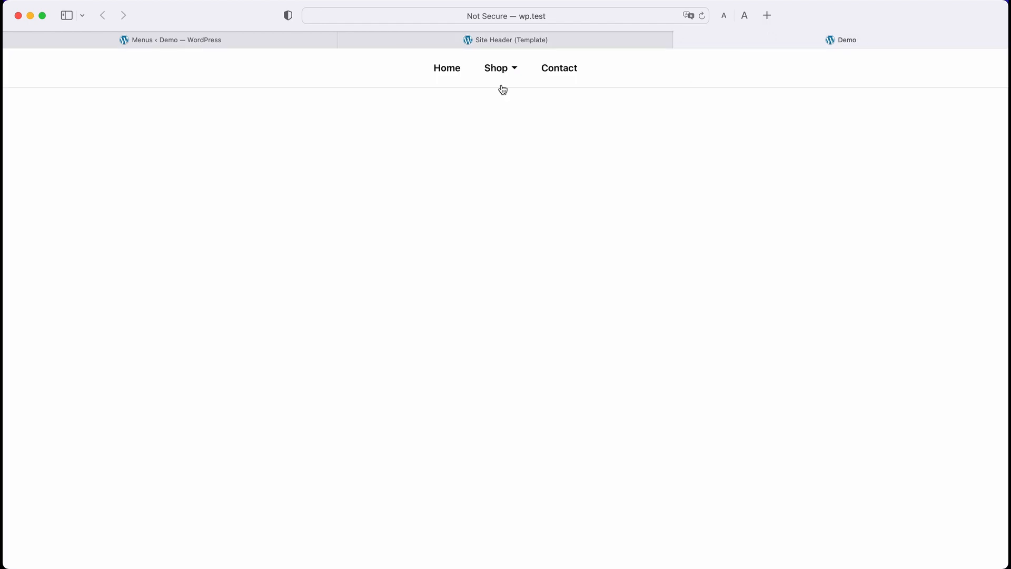
mouse_move(500, 80)
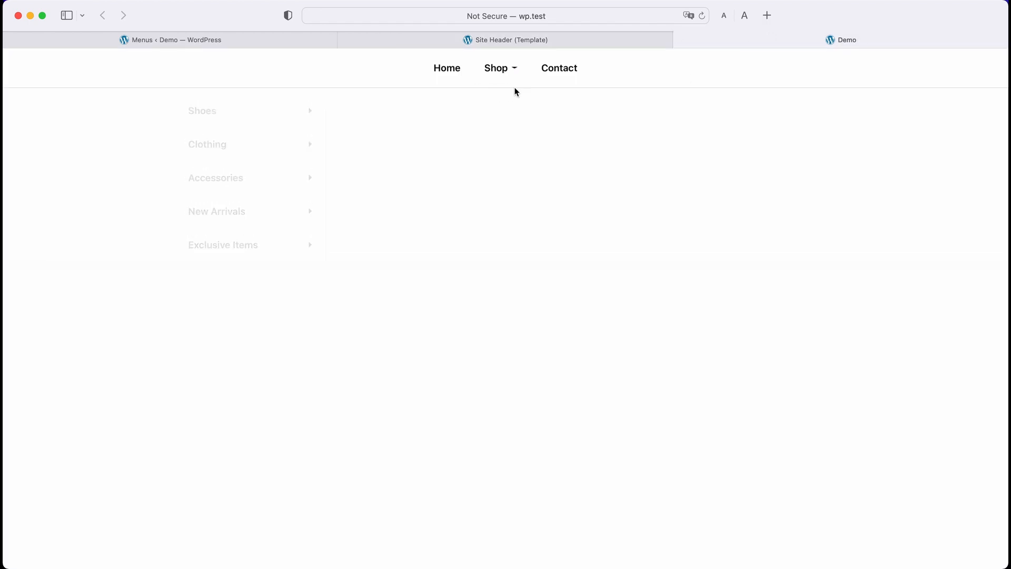
click(520, 41)
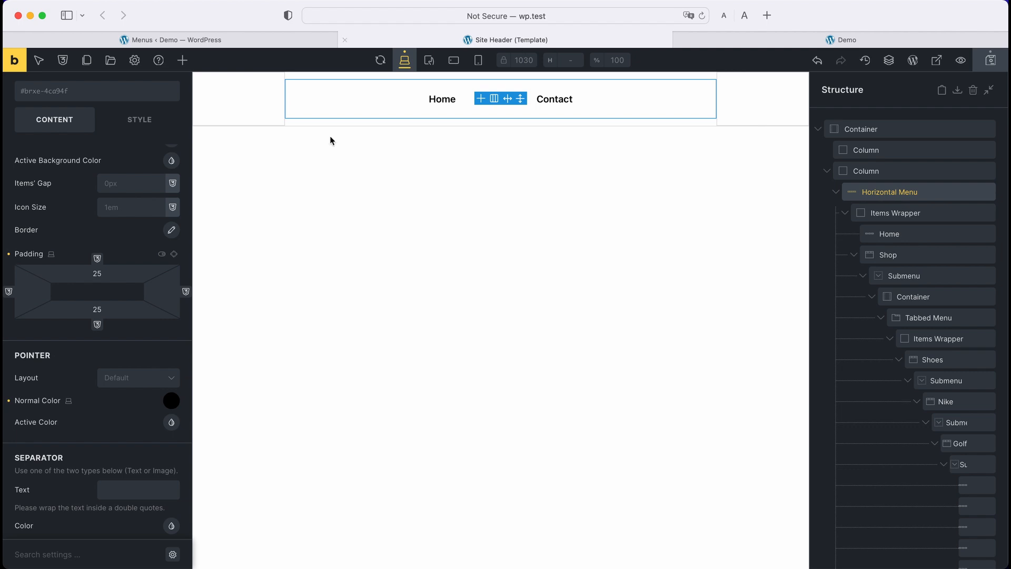
Set the top-level pointer layout to Triangle, save the header and check the Shop item on the reloaded Demo page.
click(128, 379)
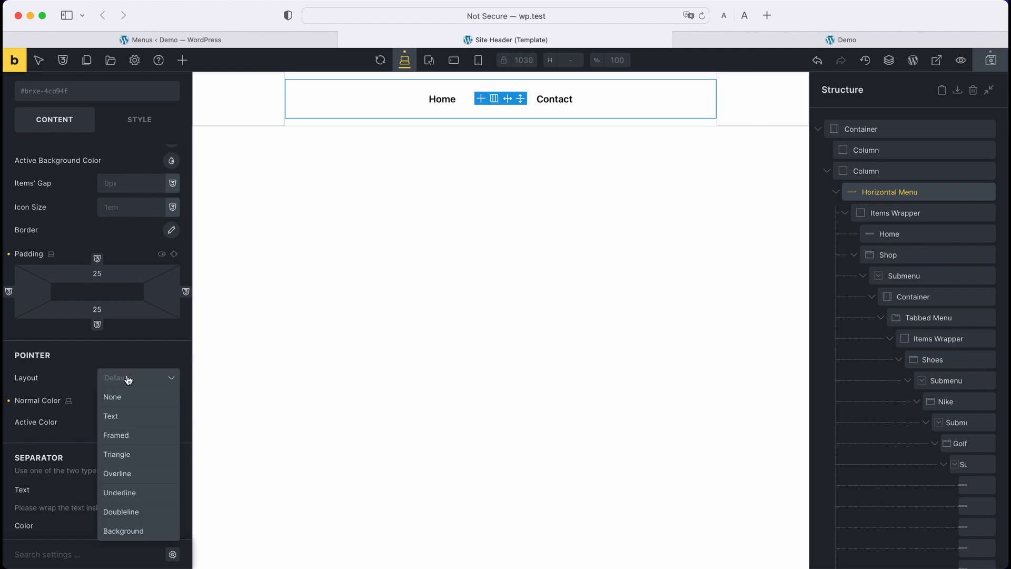
click(132, 455)
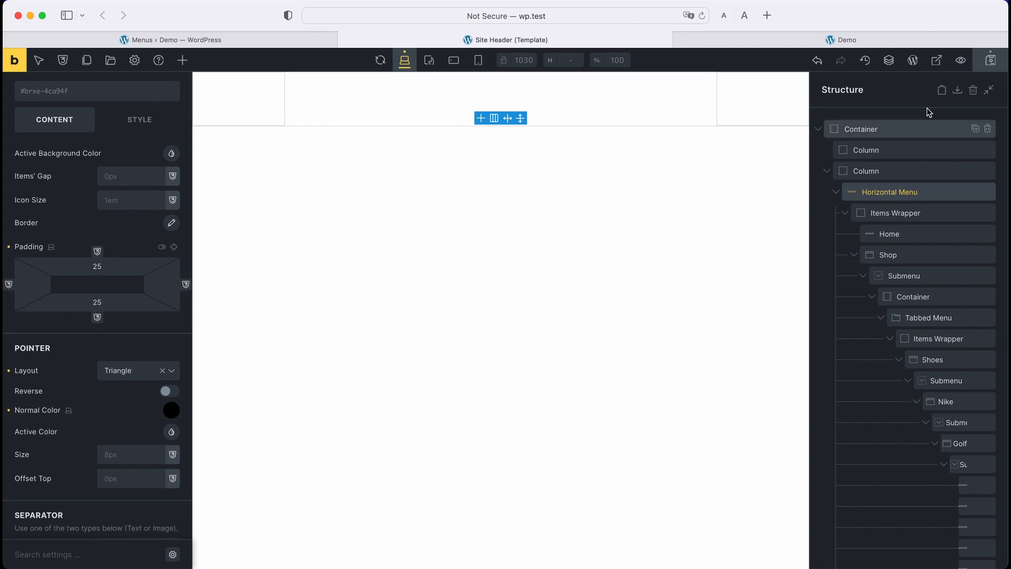
click(980, 66)
click(834, 39)
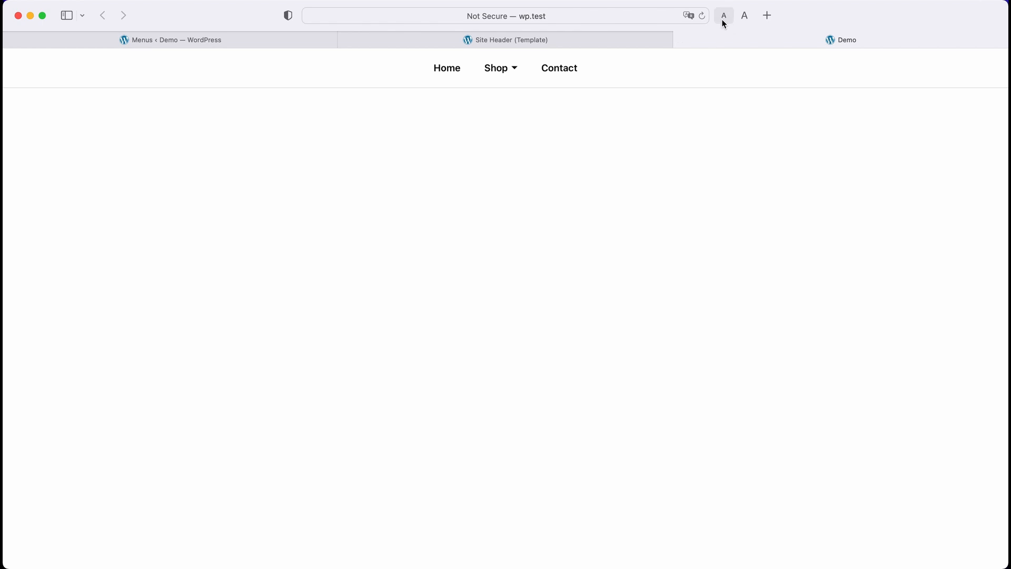
click(701, 15)
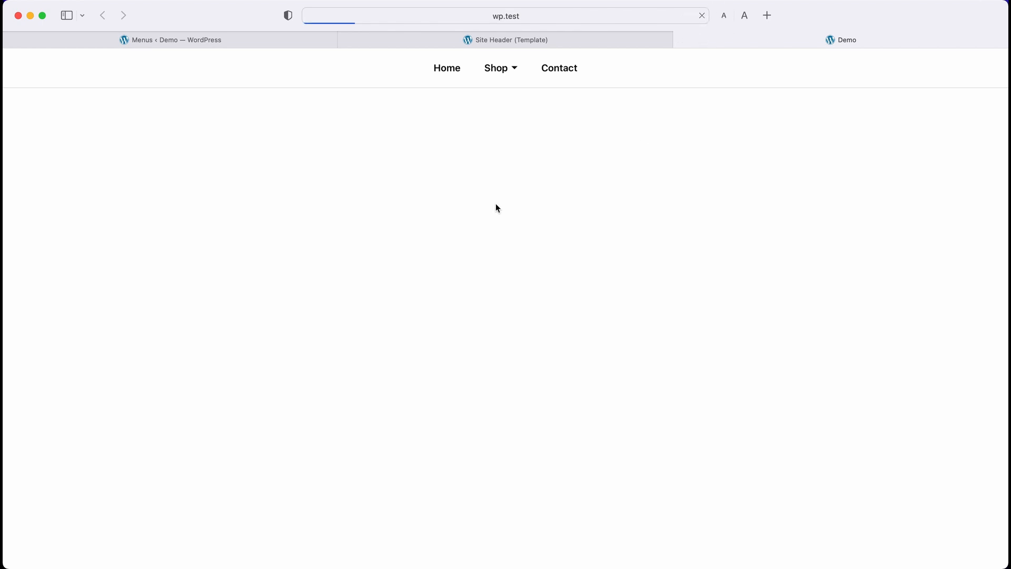
click(504, 75)
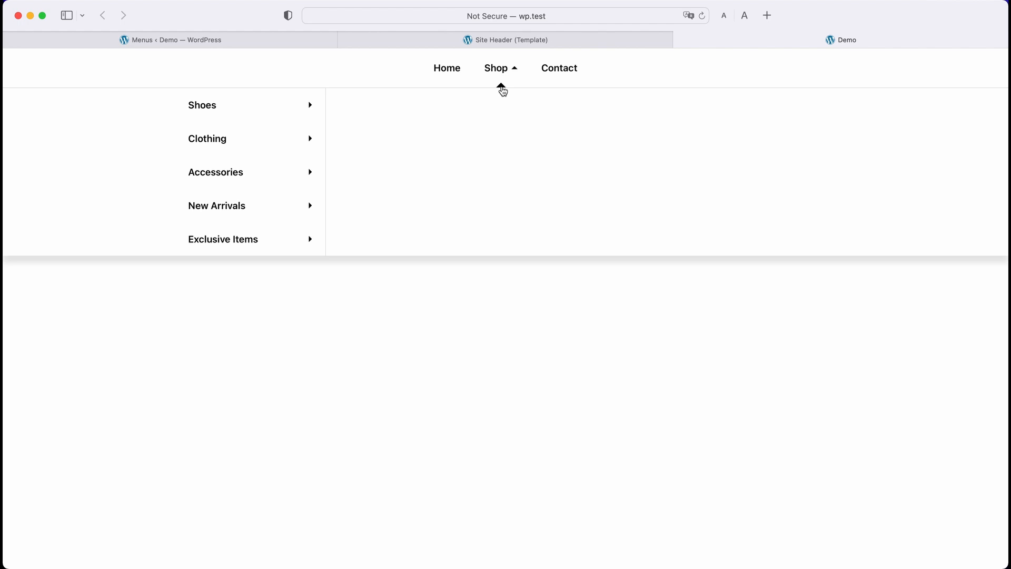
Change the top-level pointer layout to Background with the Shutter In Vertical animation and check it on the reloaded Demo page.
click(517, 42)
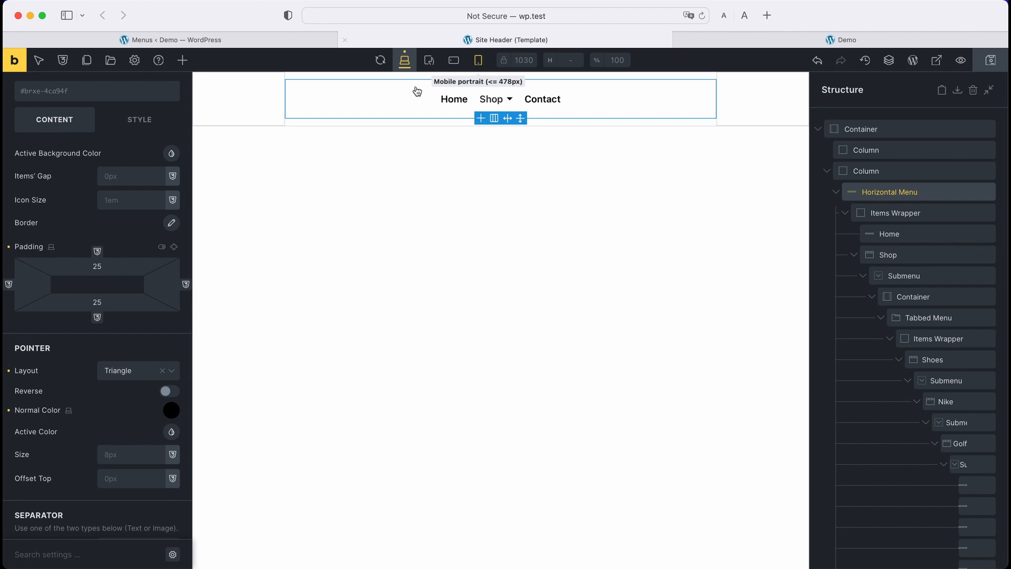
click(144, 371)
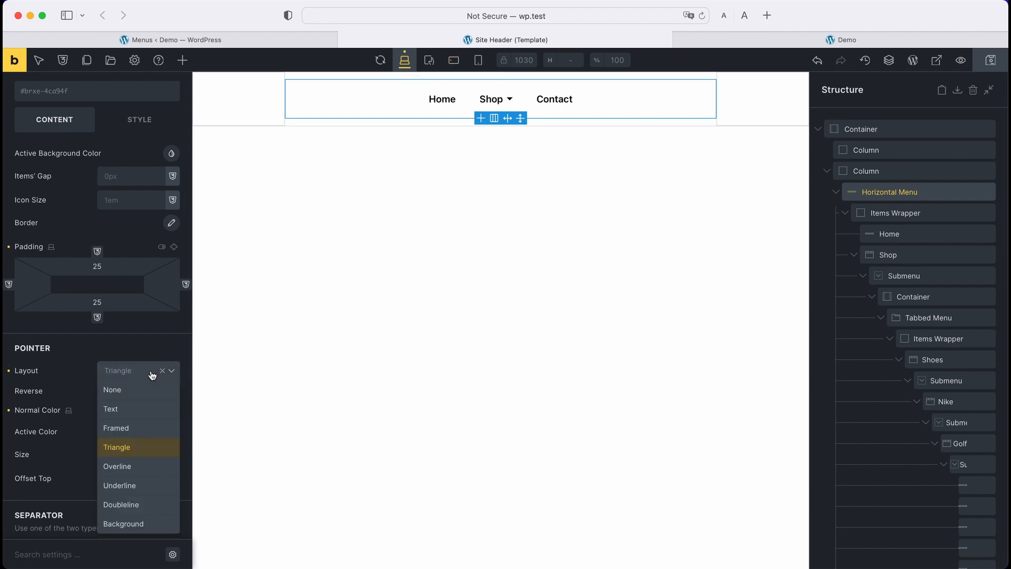
click(141, 523)
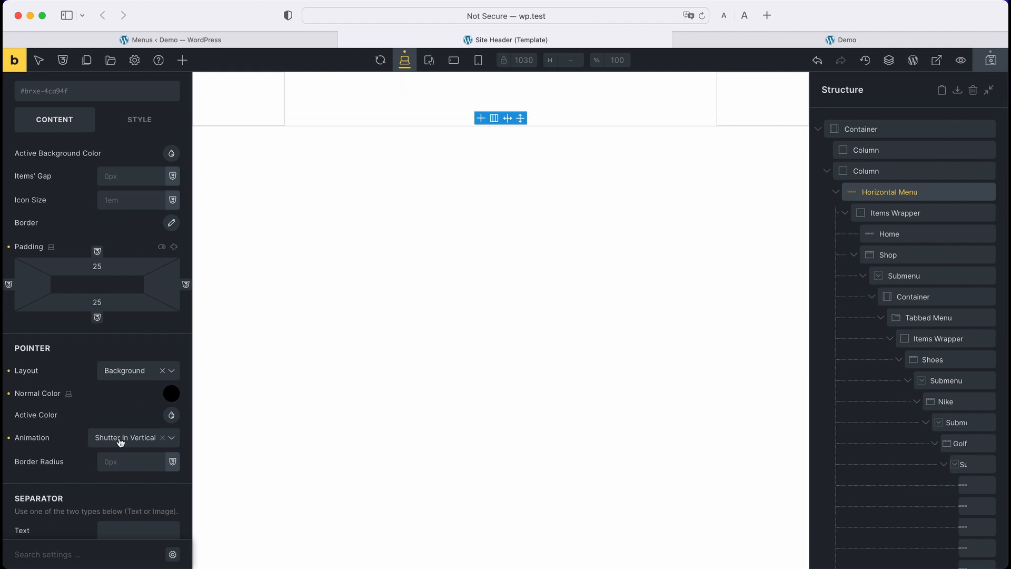
click(121, 441)
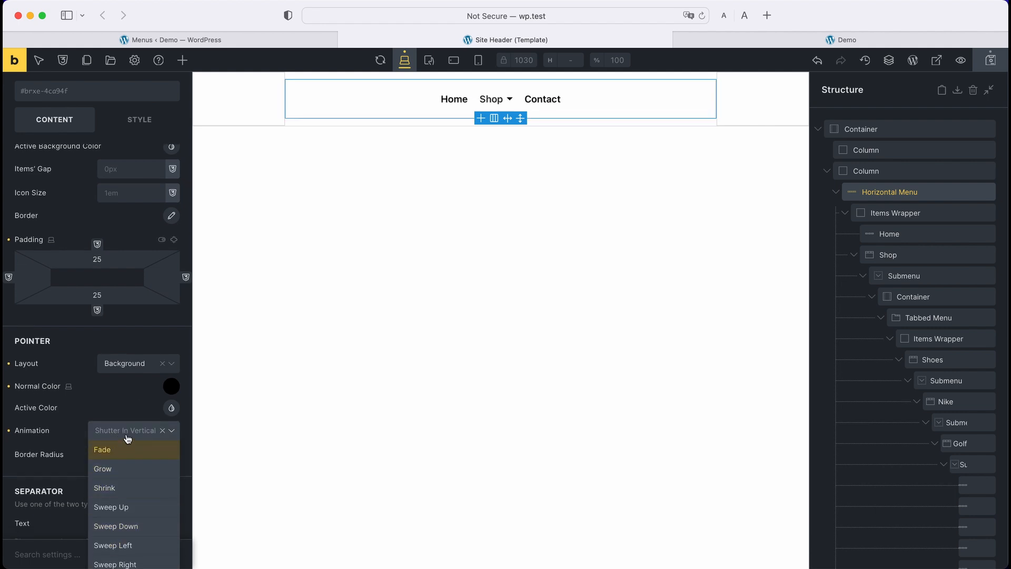
click(128, 433)
click(841, 40)
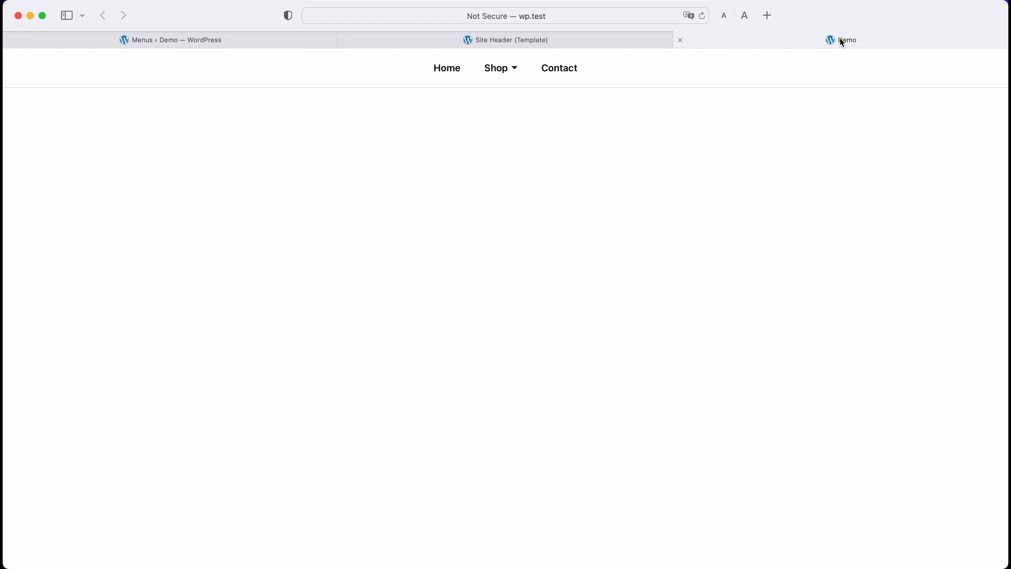
click(703, 16)
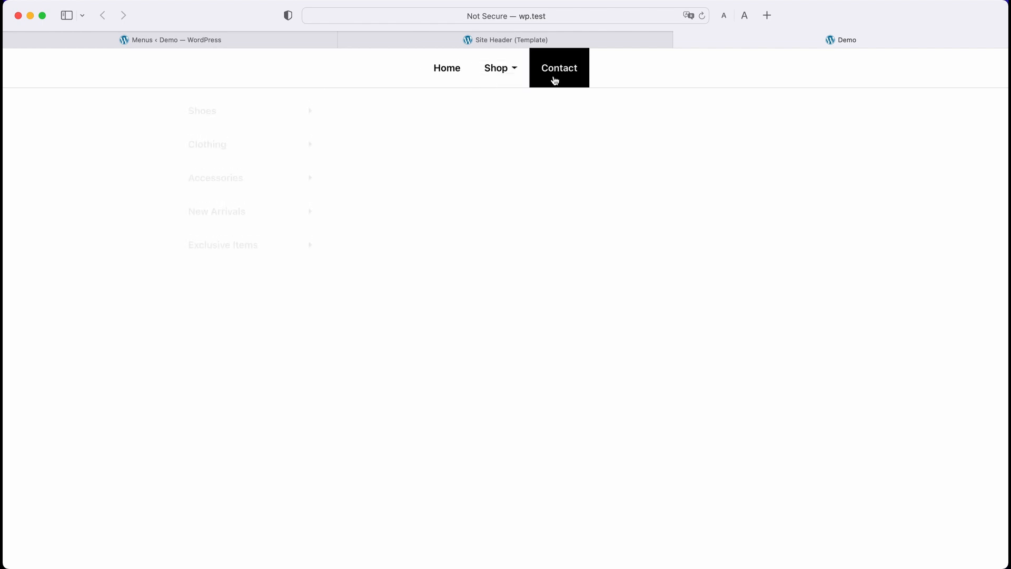
Set the entrance animation of the Horizontal Menu's top-level items to backInDown.
click(553, 41)
scroll(106, 369, down, 10)
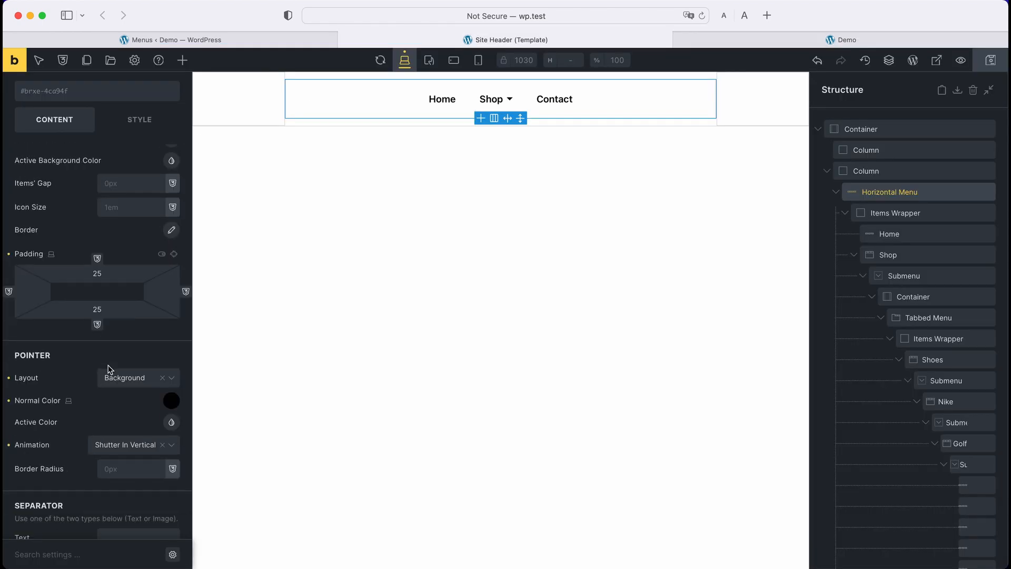
scroll(100, 418, down, 2)
scroll(122, 376, down, 8)
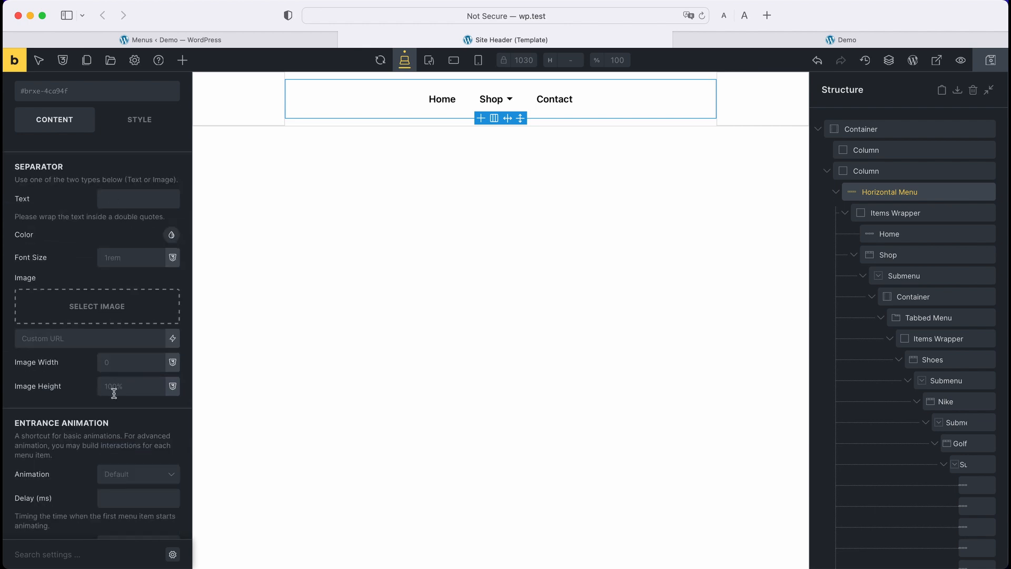
scroll(114, 394, down, 3)
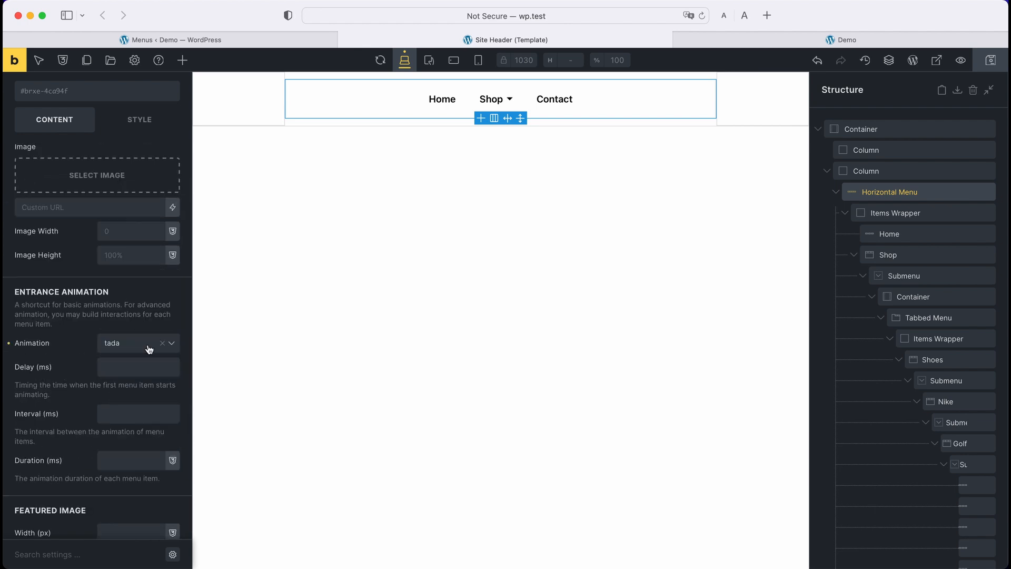
click(149, 349)
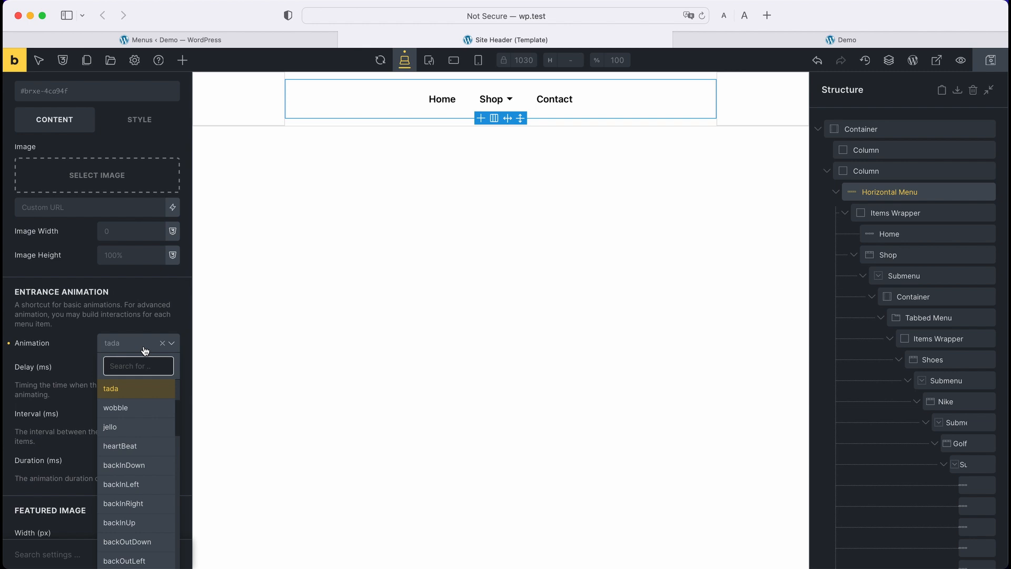
click(145, 465)
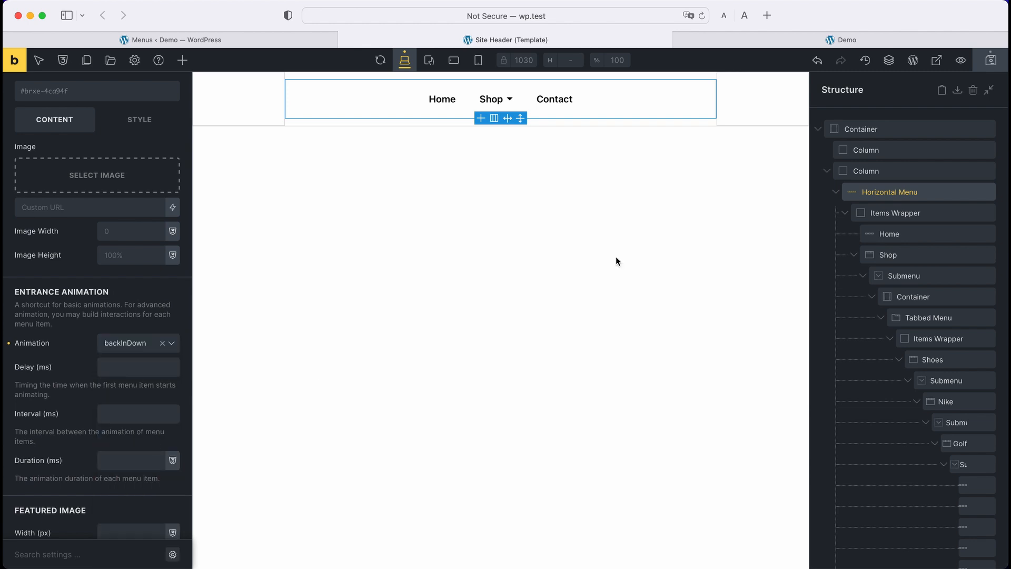
Save the header and reload the Demo page twice to watch the entrance animation of the menu items.
click(990, 61)
click(839, 38)
click(702, 15)
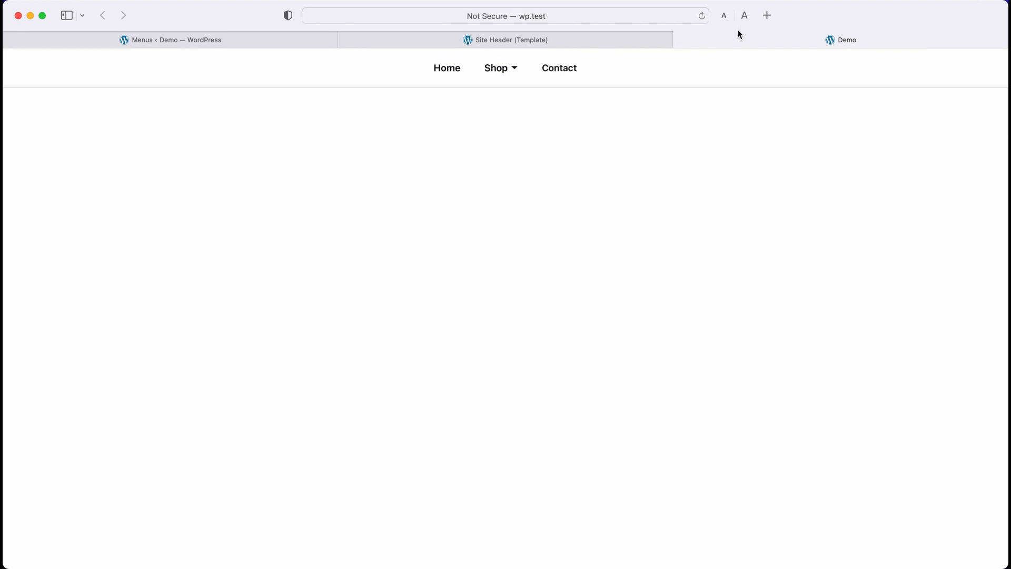
click(702, 15)
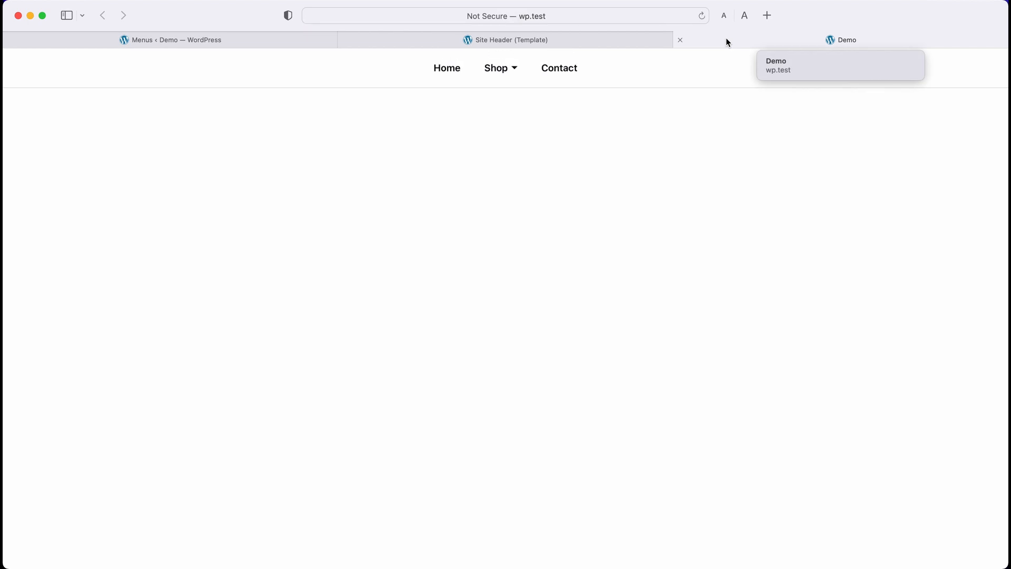
Review the remaining top-level settings of the Horizontal Menu in the Site Header template and open its Sub-Level Item settings.
click(561, 40)
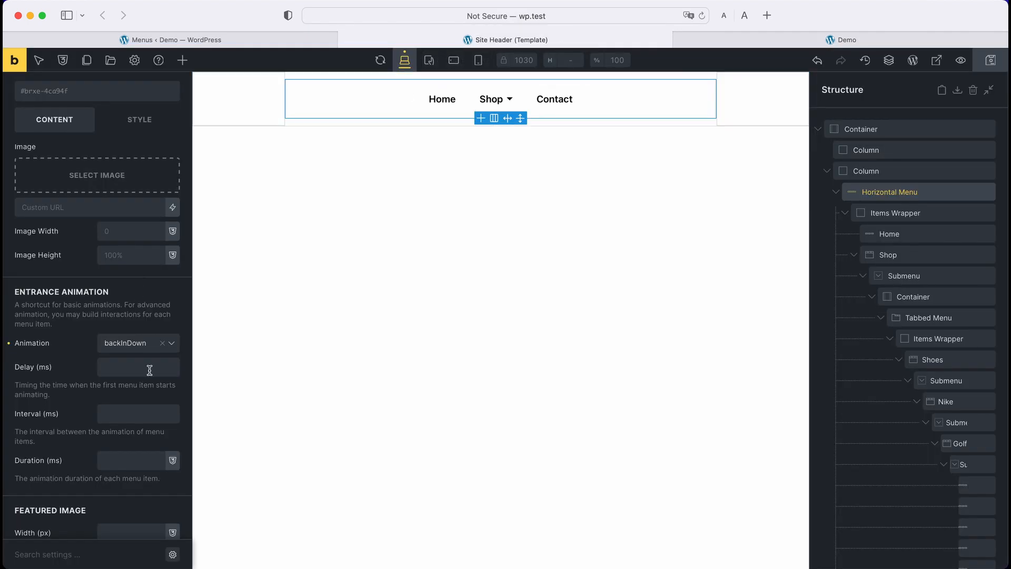
scroll(149, 370, down, 4)
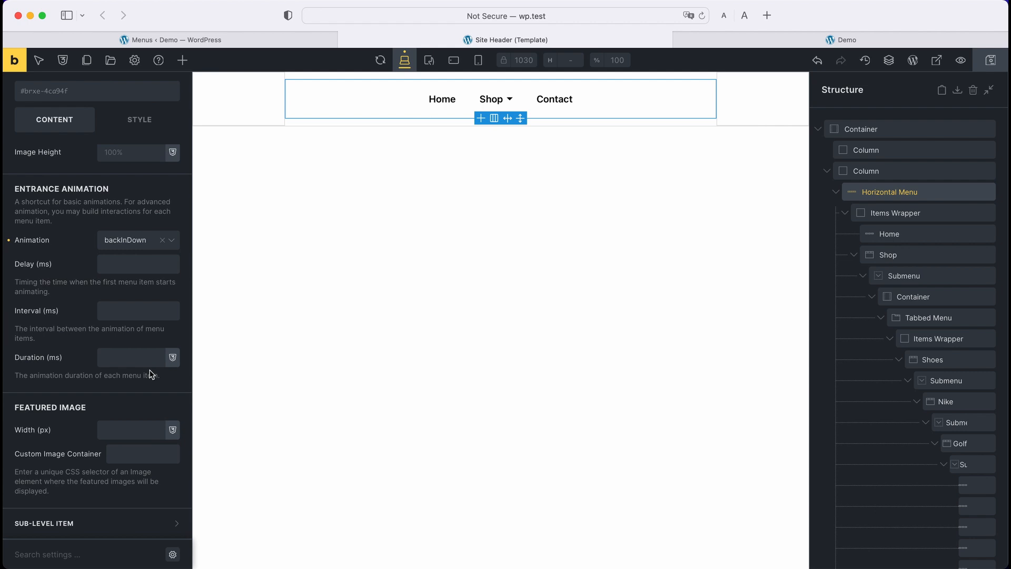
scroll(118, 361, down, 3)
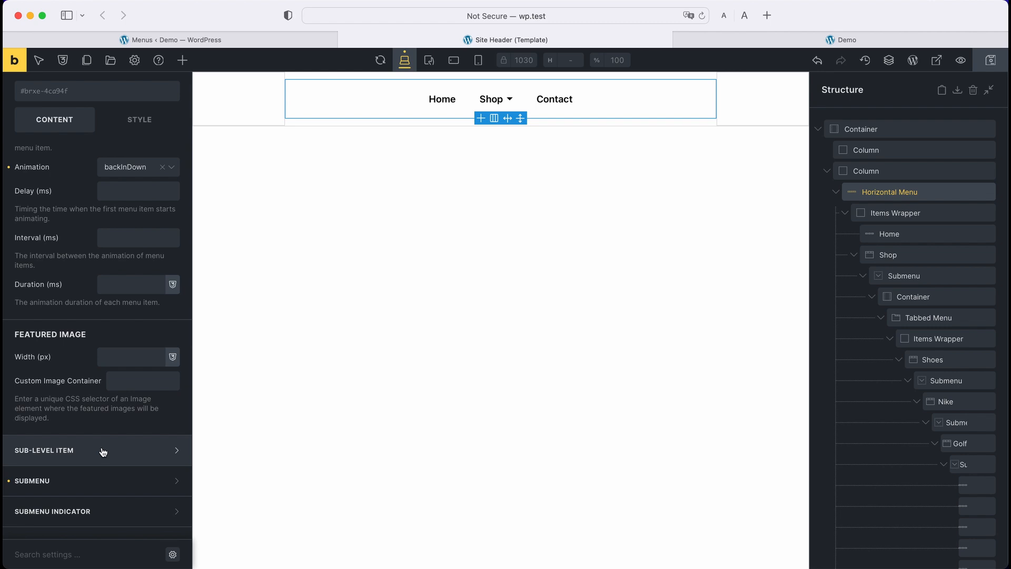
click(103, 451)
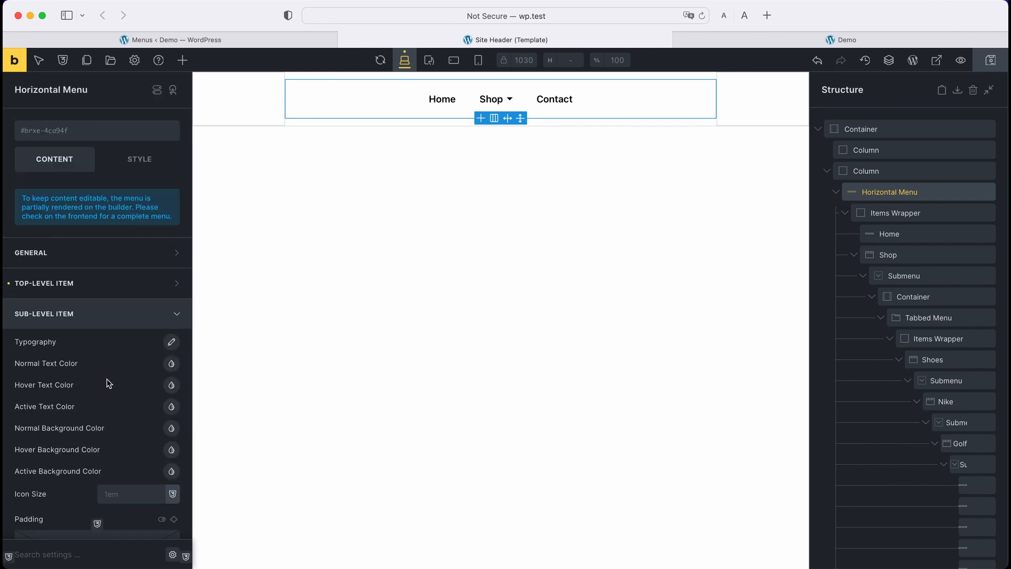
Review the Horizontal Menu's Sub-Level Item settings, then its Submenu settings including the available Entrance Animation options.
scroll(104, 348, down, 1)
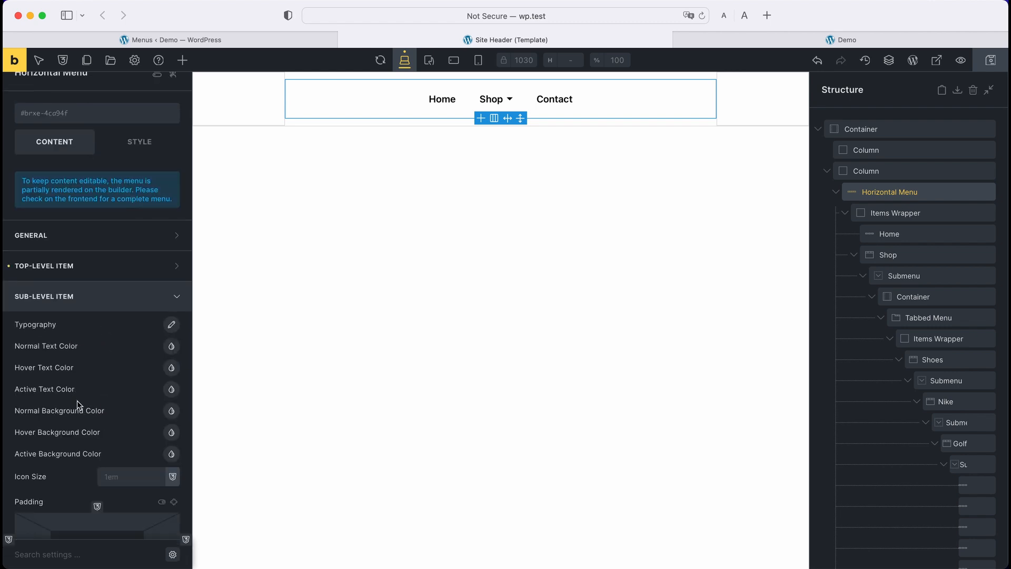
scroll(78, 404, down, 5)
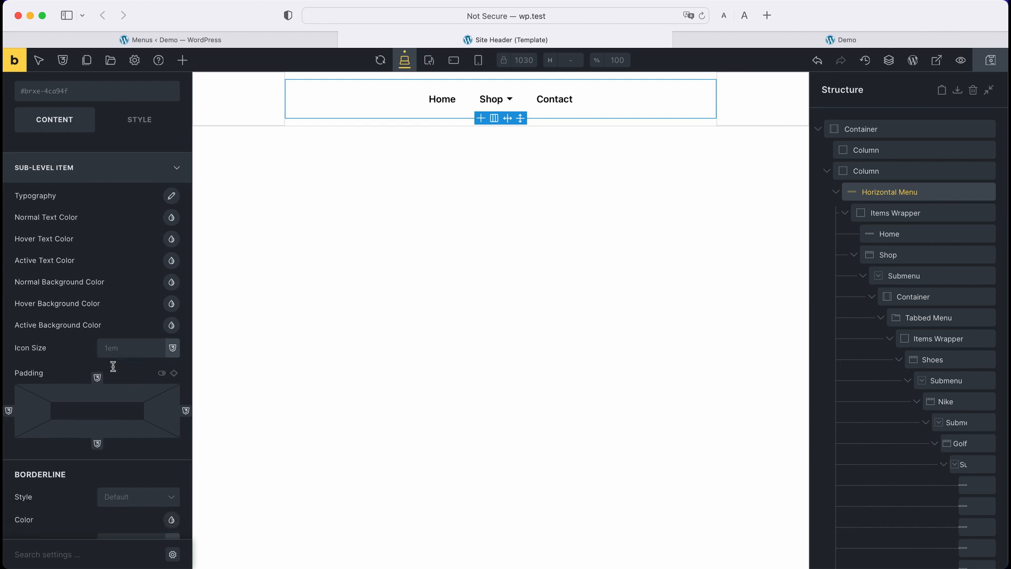
scroll(113, 366, down, 4)
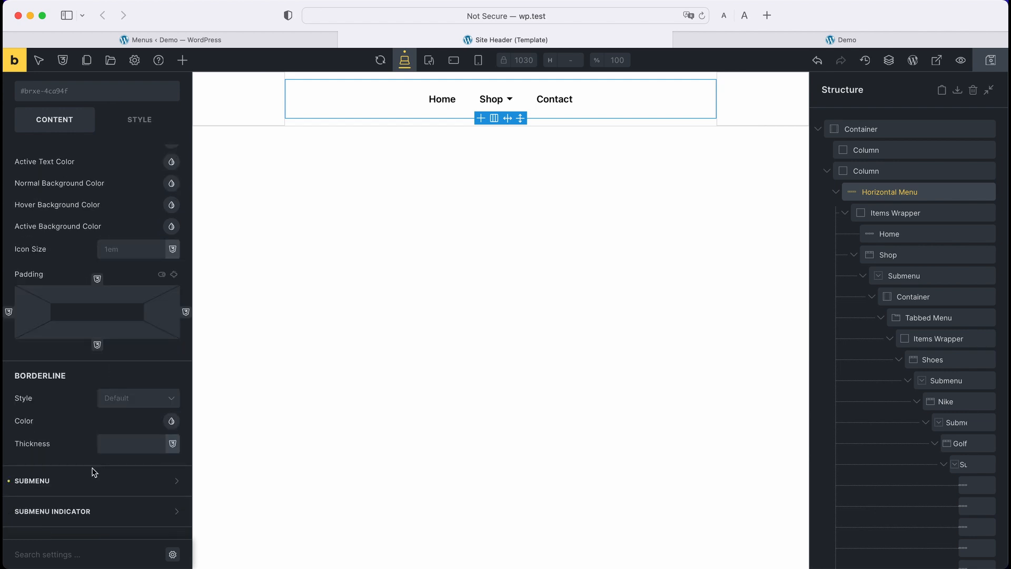
click(90, 480)
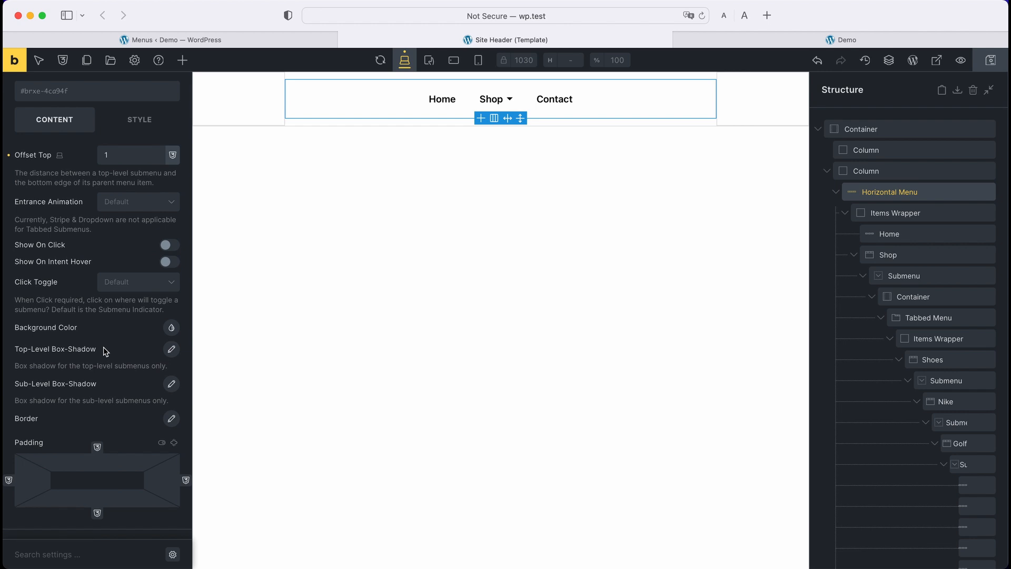
scroll(114, 341, up, 4)
scroll(106, 315, up, 4)
click(133, 416)
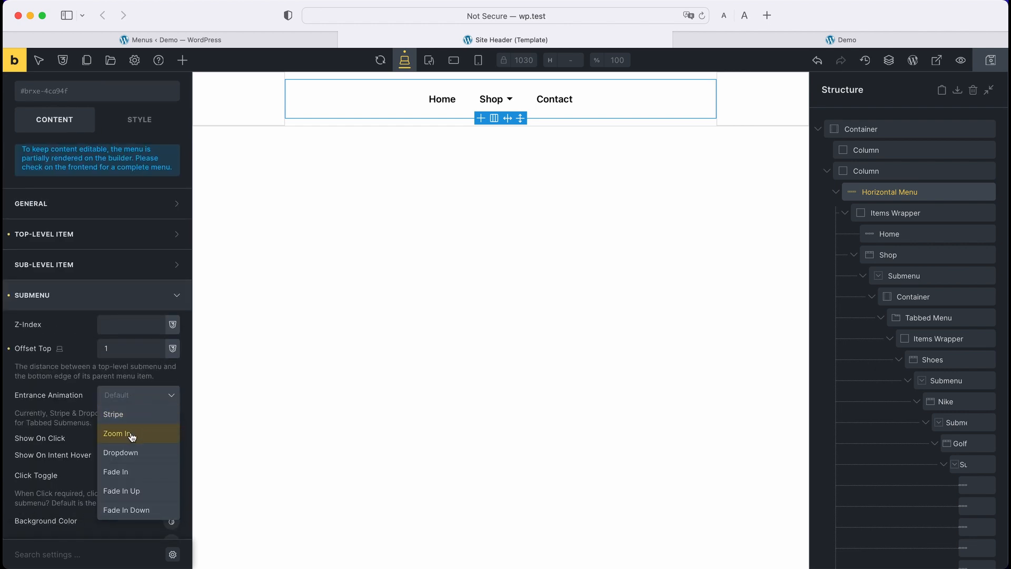
click(145, 399)
Enable Show On Click for the Horizontal Menu's submenus and test the Shop submenu's indicator on the reloaded Demo page.
scroll(90, 421, down, 3)
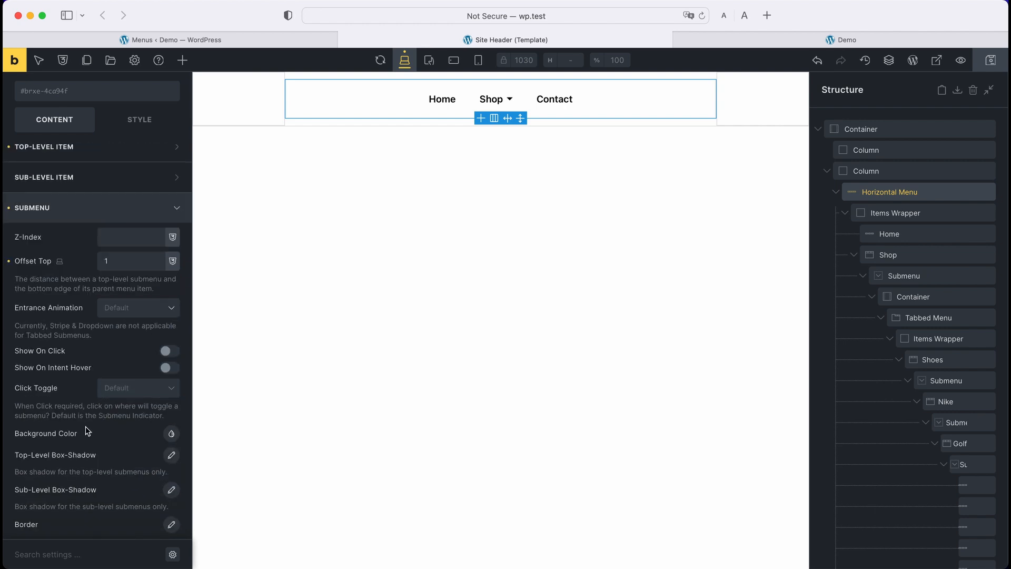
click(174, 353)
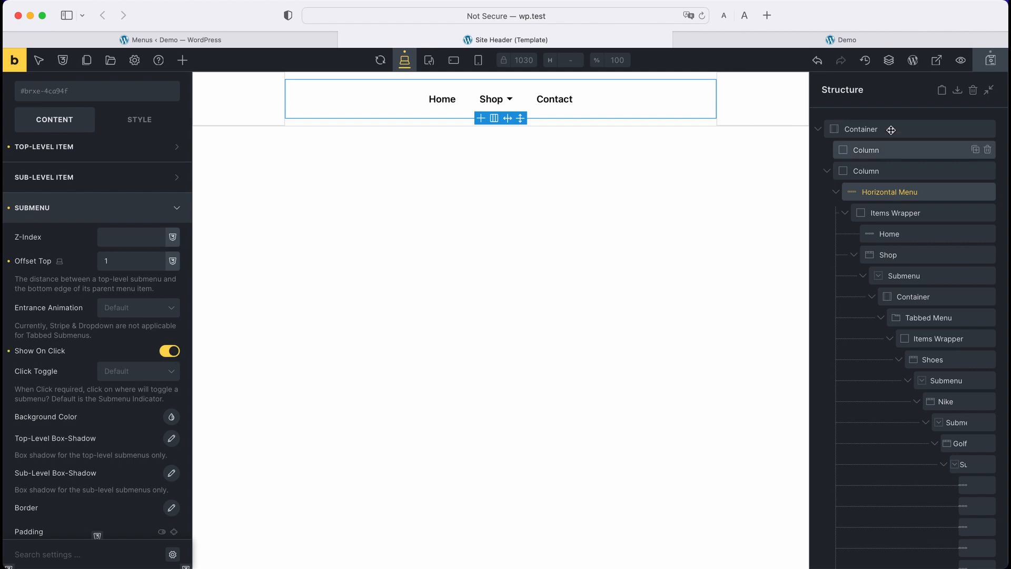
click(774, 42)
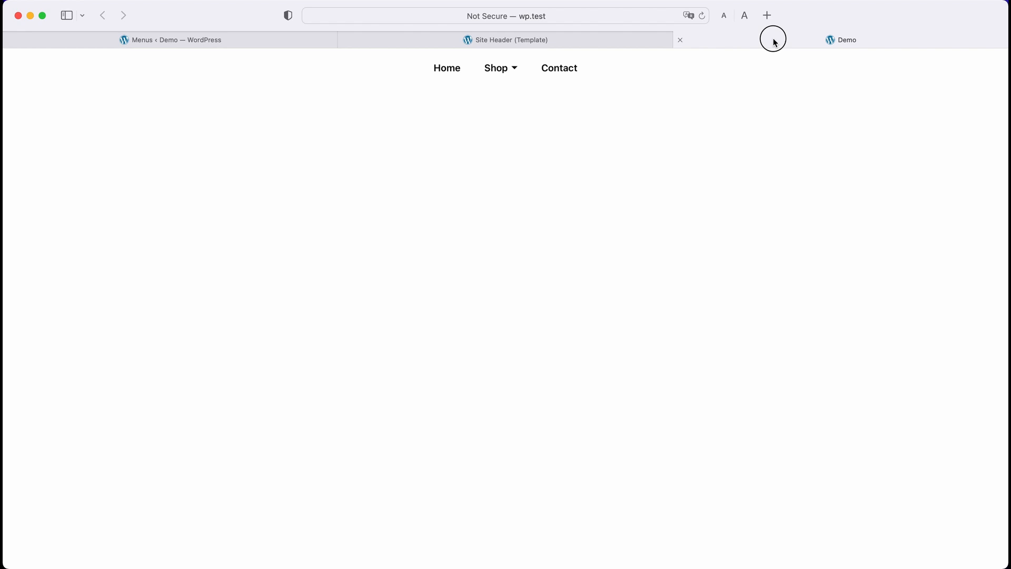
click(701, 16)
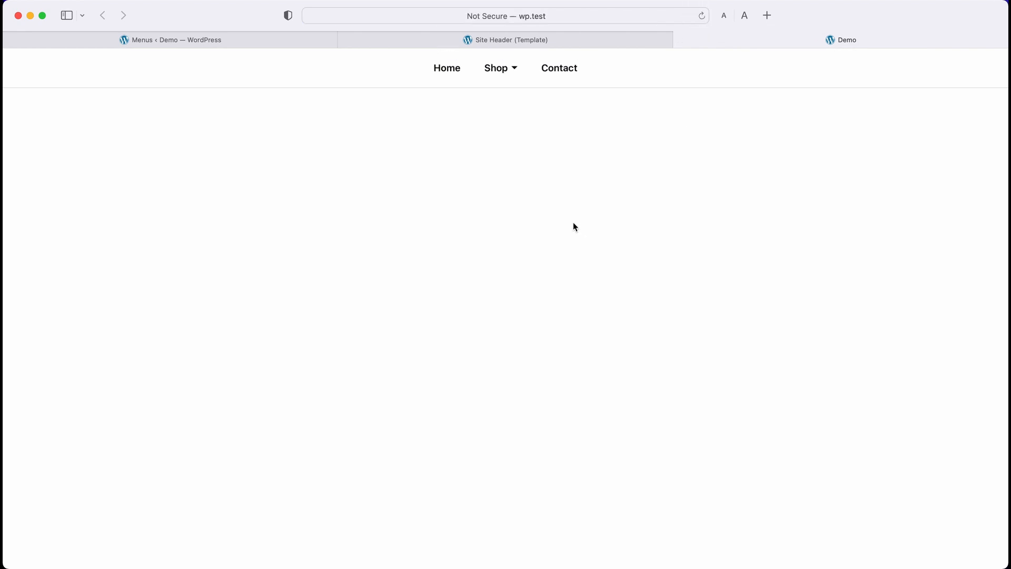
click(516, 72)
click(515, 73)
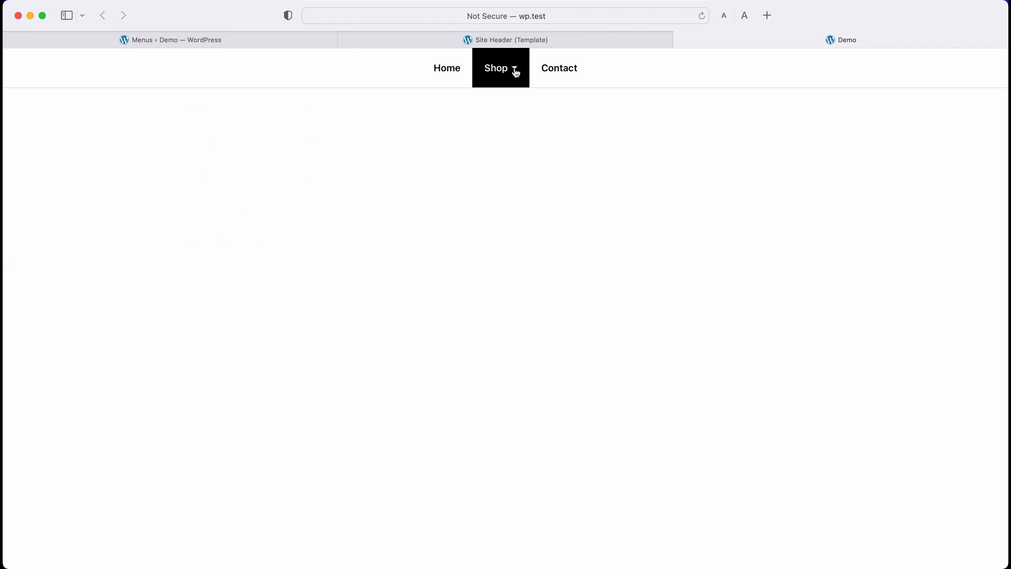